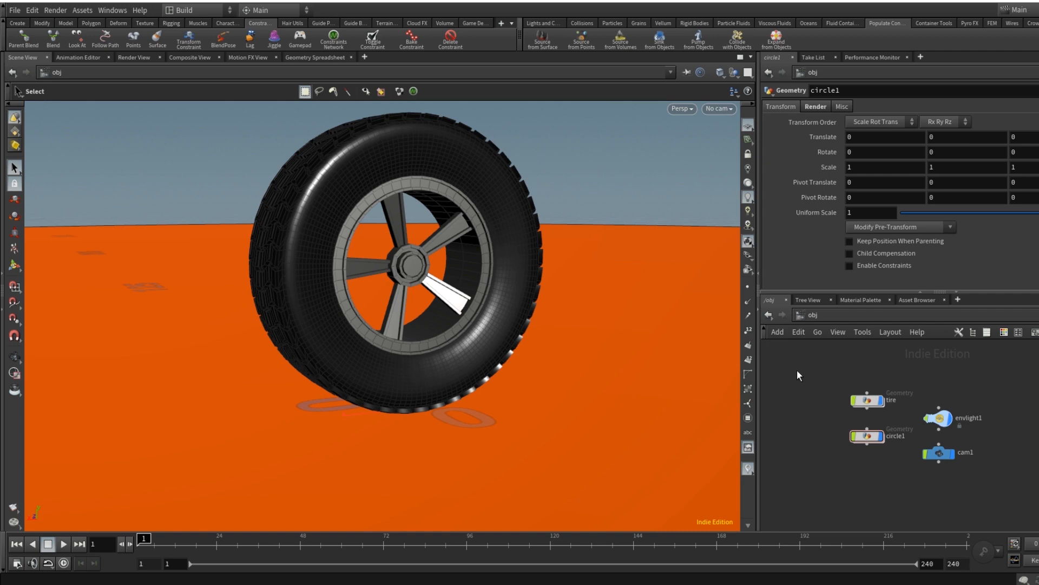
Create a new Geometry object in the scene and go inside its network.
{"action": "key", "text": "Tab"}
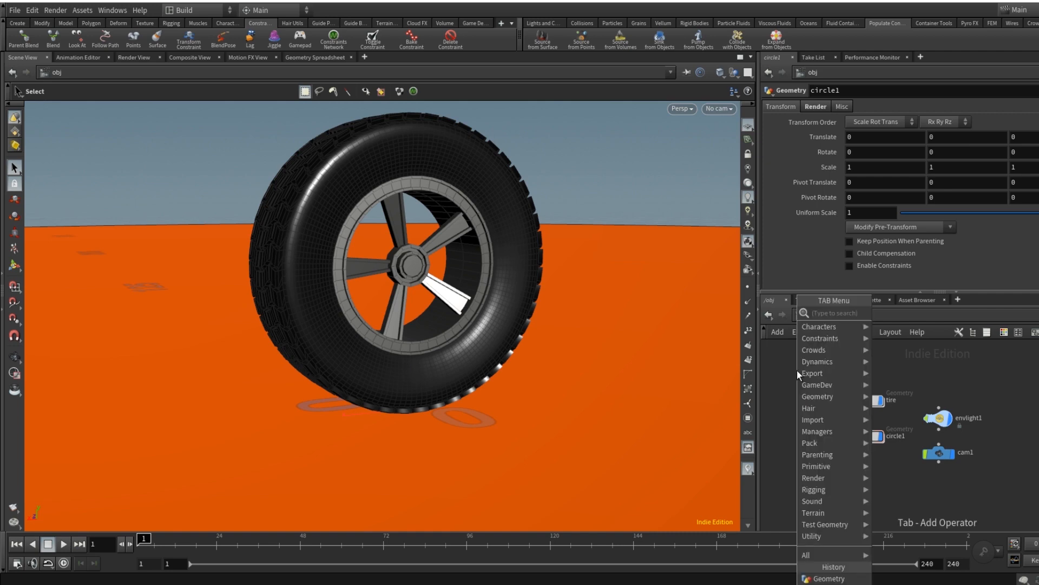
{"action": "type", "text": "x"}
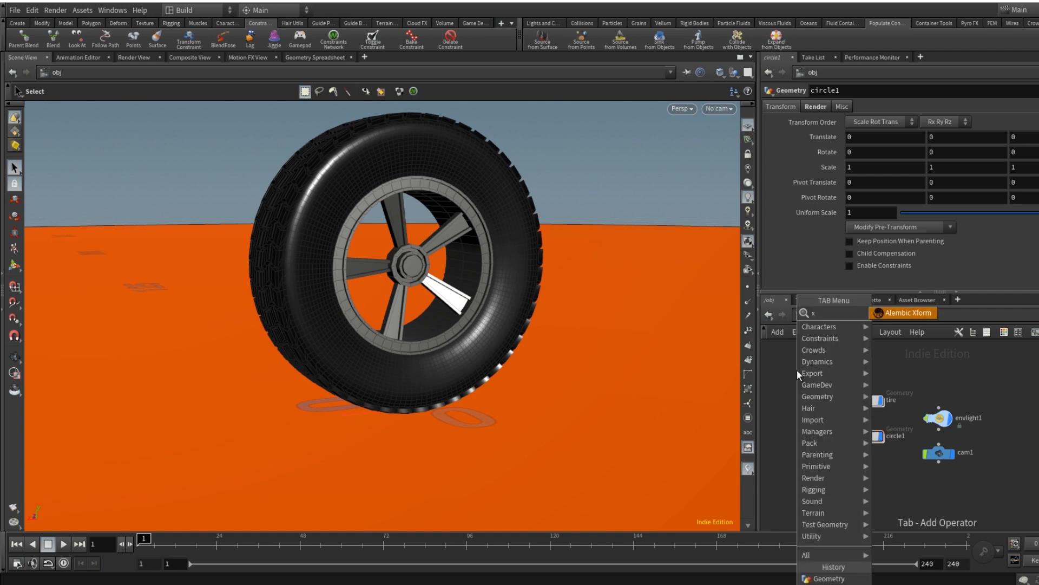
{"action": "key", "text": "BackSpace"}
{"action": "key", "text": "Escape"}
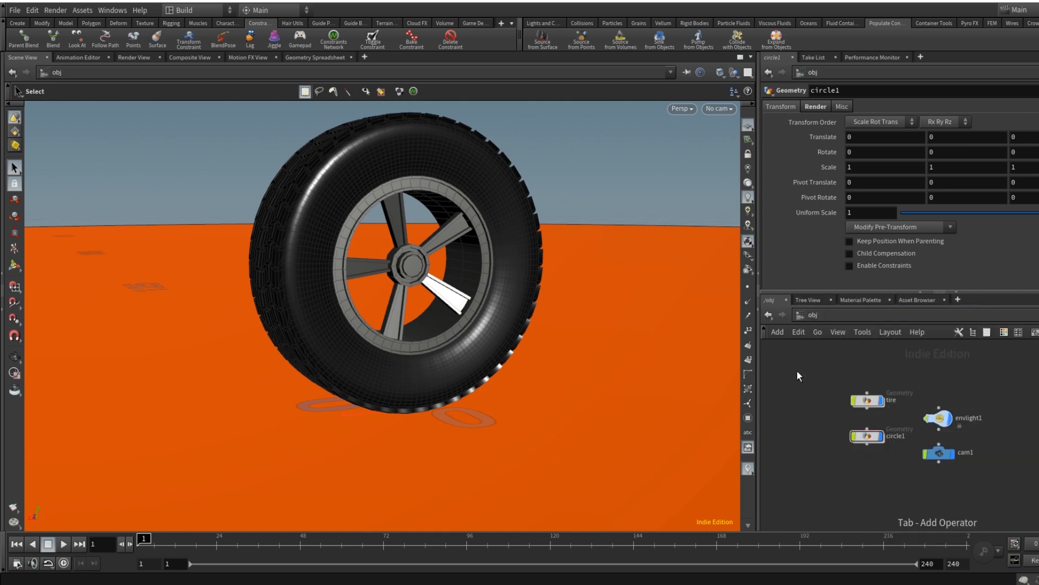
{"action": "left_click", "coordinate": [797, 371]}
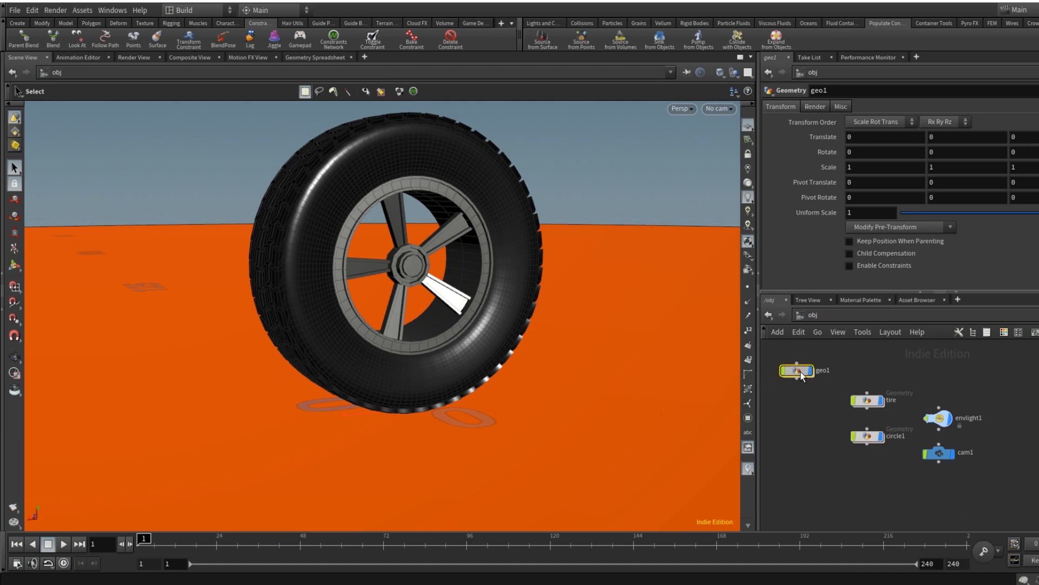
{"action": "double_click", "coordinate": [801, 371]}
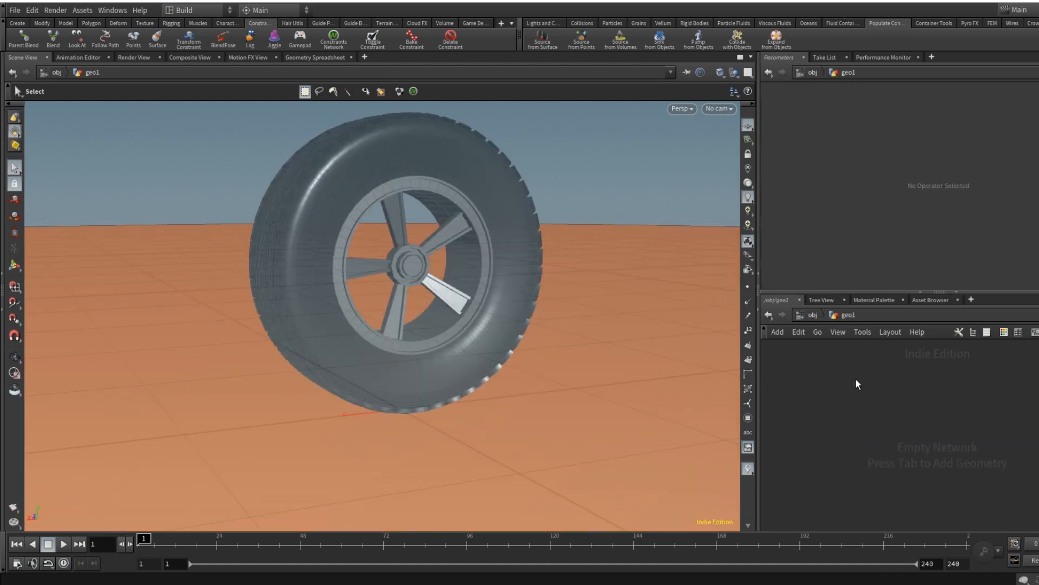
Add a Box node to the empty geometry network.
{"action": "key", "text": "Tab"}
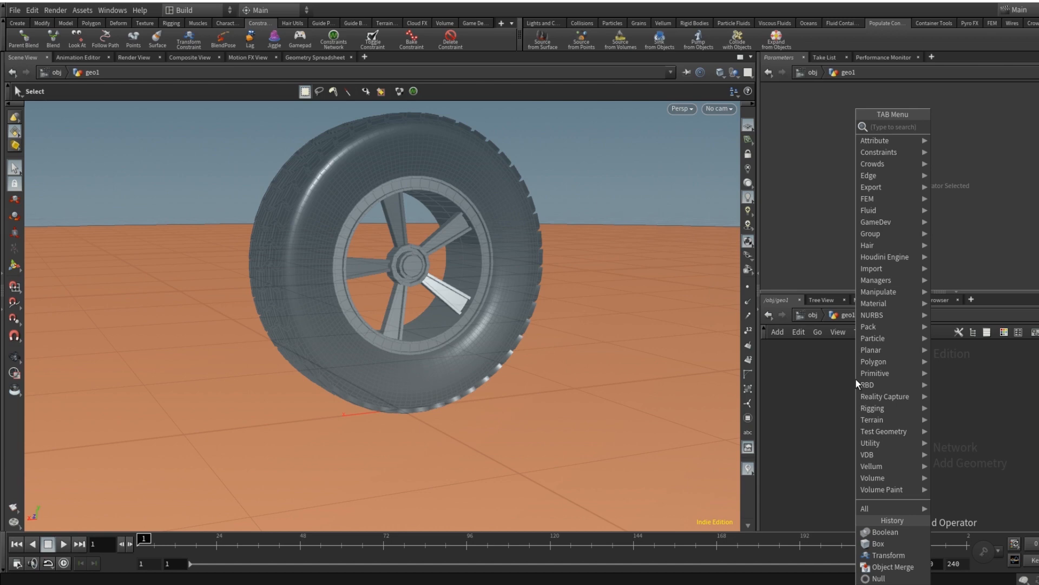
{"action": "type", "text": "box"}
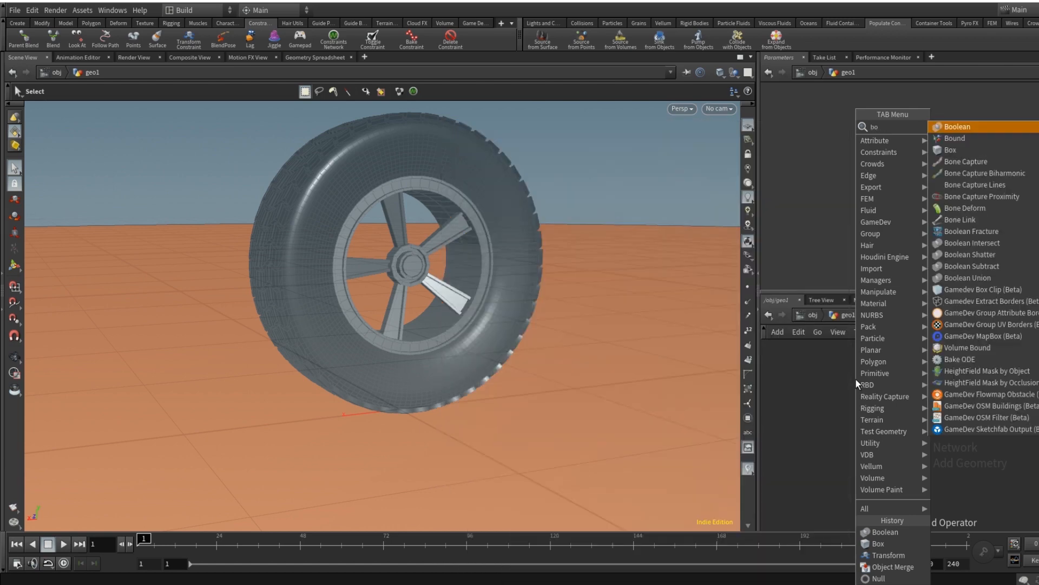
{"action": "key", "text": "Return"}
{"action": "left_click", "coordinate": [872, 396]}
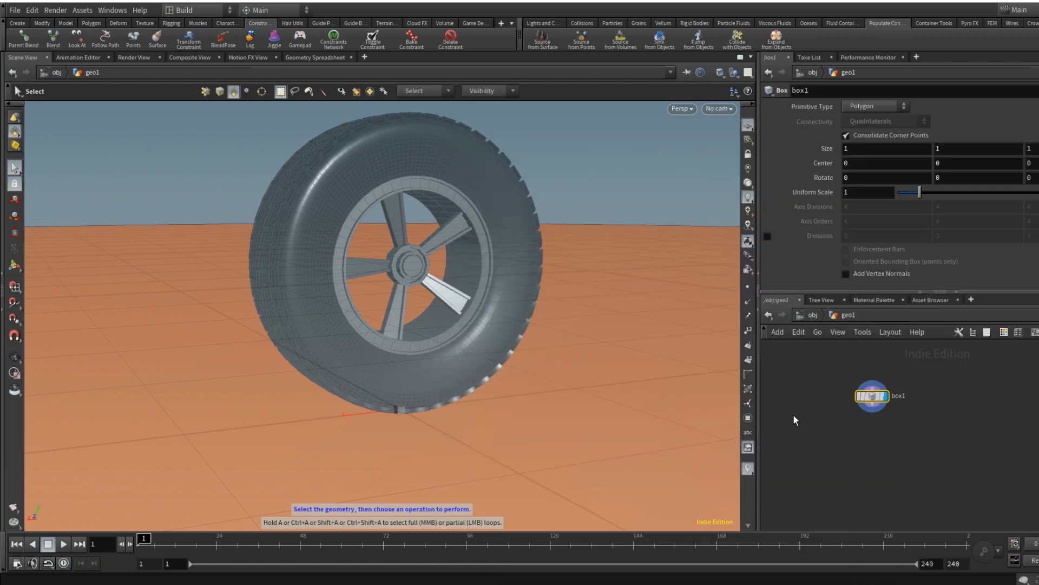
Link the box's Y center to its Y size with the expression ch("sizey")*.5 so it rests on the ground.
{"action": "left_click_drag", "start_coordinate": [498, 385], "coordinate": [485, 370], "text": "alt"}
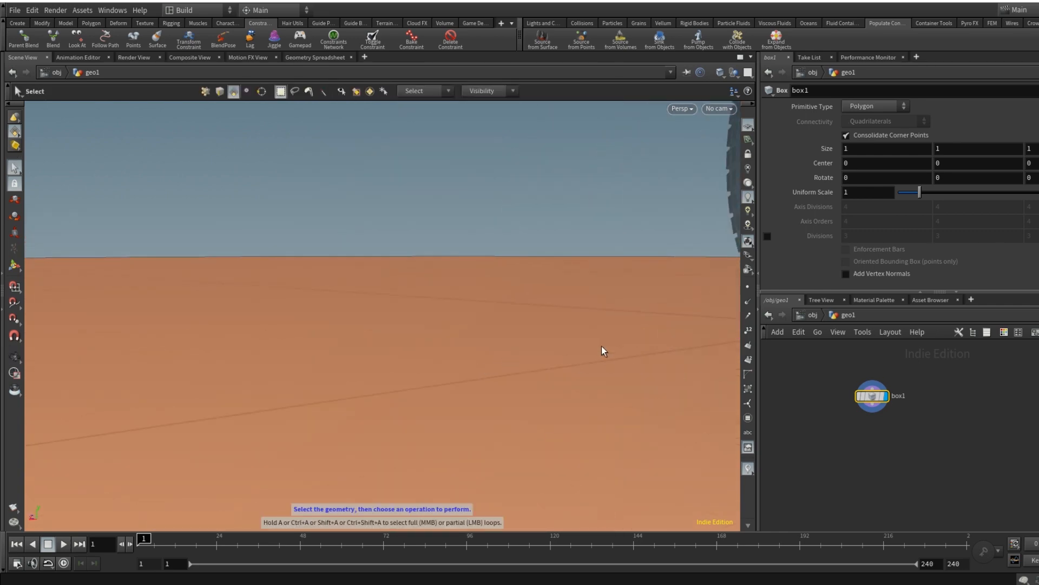
{"action": "key", "text": "space+g"}
{"action": "mouse_move", "coordinate": [535, 327]}
{"action": "left_mouse_down", "text": "alt"}
{"action": "mouse_move", "coordinate": [570, 336]}
{"action": "mouse_move", "coordinate": [531, 299]}
{"action": "mouse_move", "coordinate": [523, 319]}
{"action": "left_mouse_up", "text": "alt"}
{"action": "scroll", "coordinate": [570, 335], "scroll_direction": "down", "scroll_amount": 3}
{"action": "scroll", "coordinate": [569, 335], "scroll_direction": "down", "scroll_amount": 4}
{"action": "key", "text": "s"}
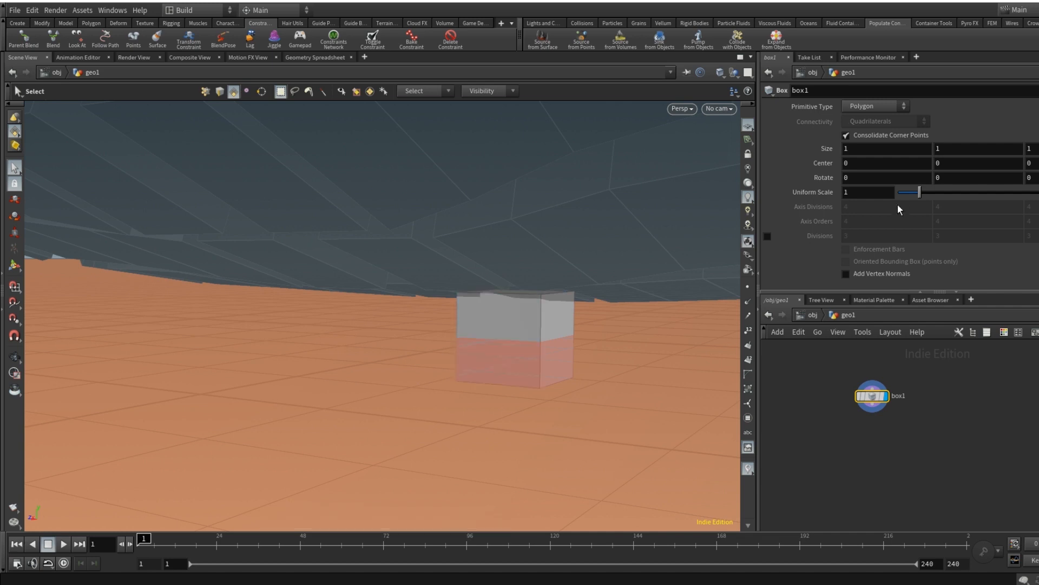
{"action": "right_click", "coordinate": [955, 148]}
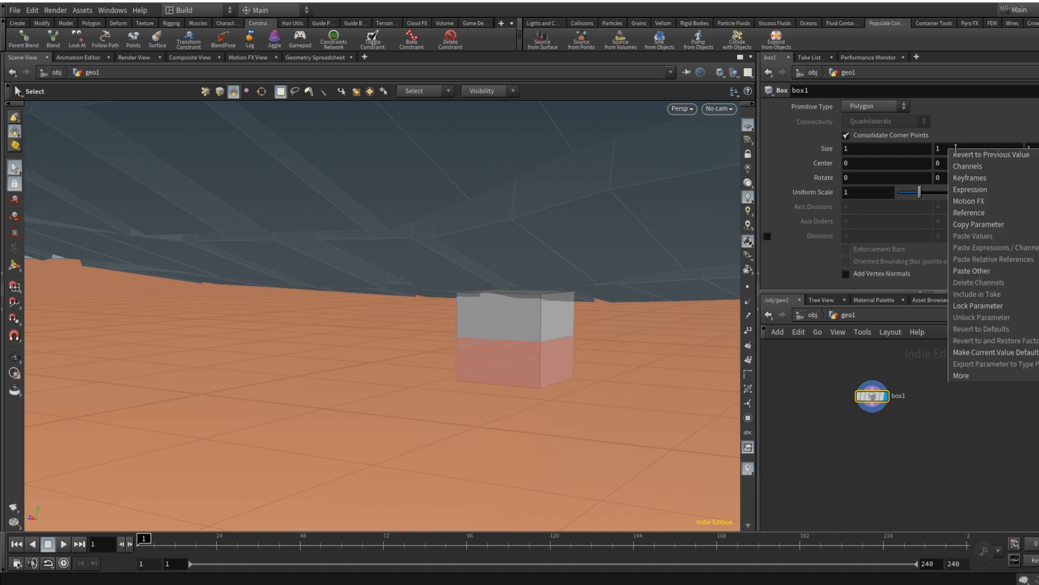
{"action": "left_click", "coordinate": [983, 228]}
{"action": "left_click", "coordinate": [957, 163]}
{"action": "right_click", "coordinate": [957, 163]}
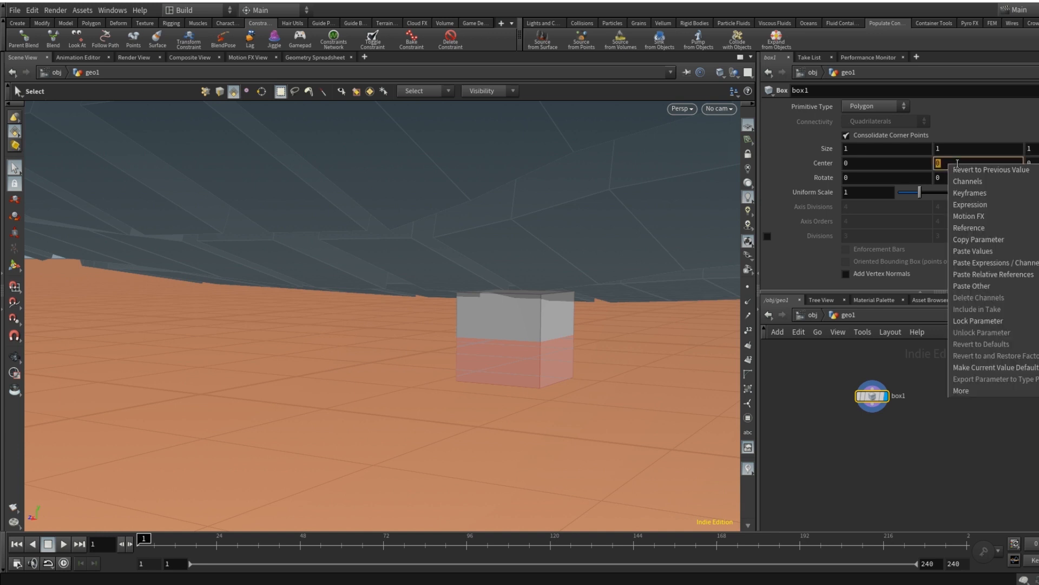
{"action": "left_click", "coordinate": [989, 264]}
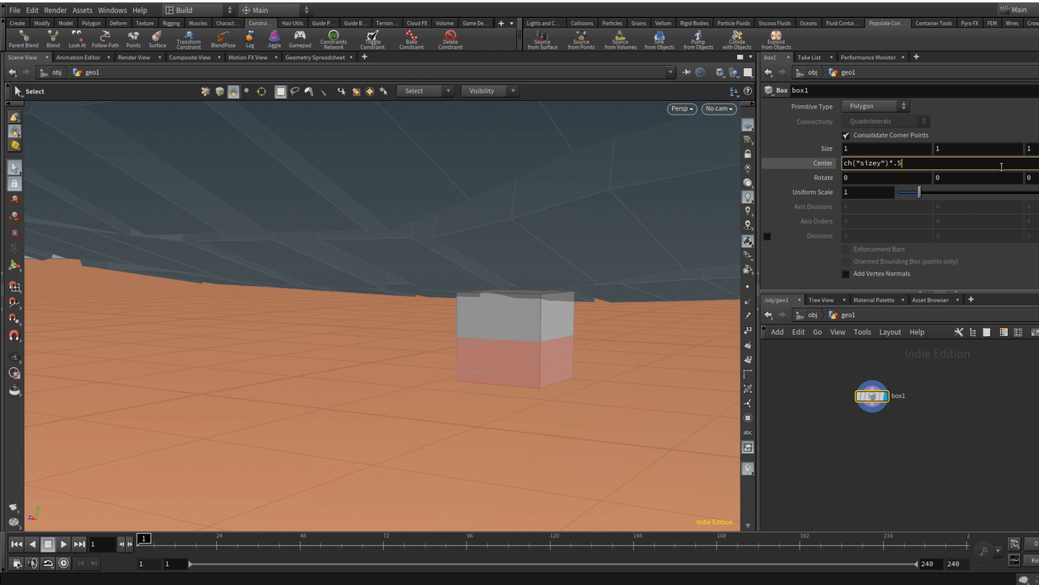
{"action": "type", "text": "*.5"}
{"action": "key", "text": "Return"}
Set the box's size to 0.4 in Y and about 9.5 in Z to span the tire's width.
{"action": "middle_click_drag", "start_coordinate": [955, 148], "coordinate": [923, 146]}
{"action": "left_click_drag", "start_coordinate": [599, 305], "coordinate": [661, 343], "text": "alt"}
{"action": "key", "text": "s"}
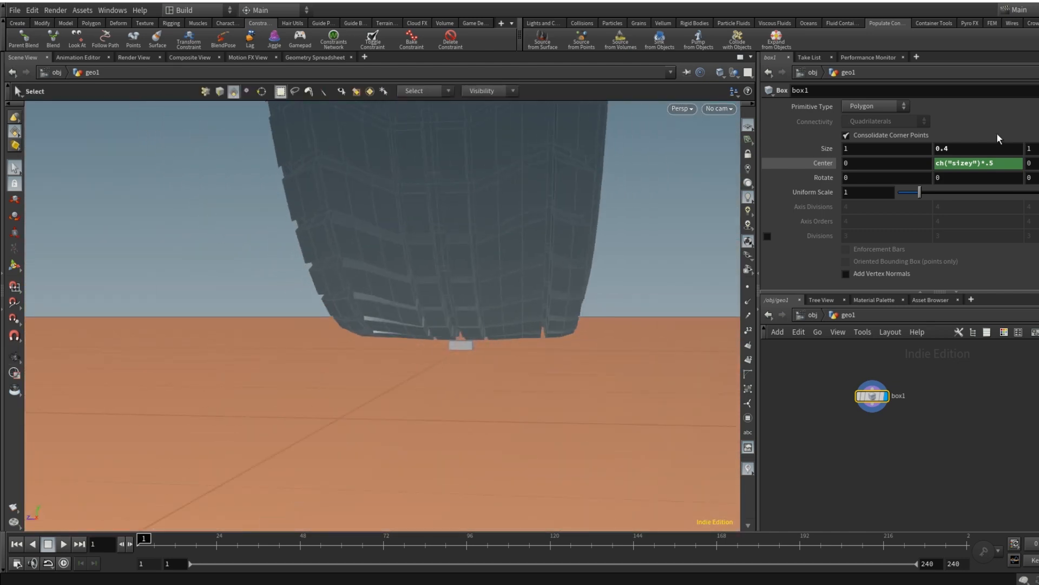
{"action": "middle_click_drag", "start_coordinate": [1037, 148], "coordinate": [1038, 148]}
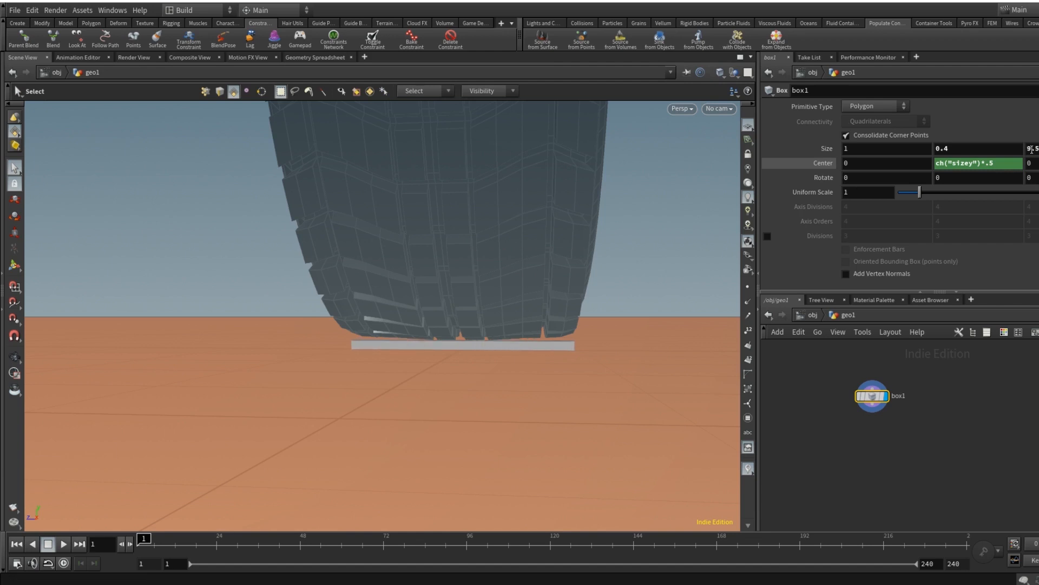
Set the box's X size to 2.2 while viewing the tire from the side.
{"action": "key", "text": "Escape"}
{"action": "left_click_drag", "start_coordinate": [608, 206], "coordinate": [482, 296]}
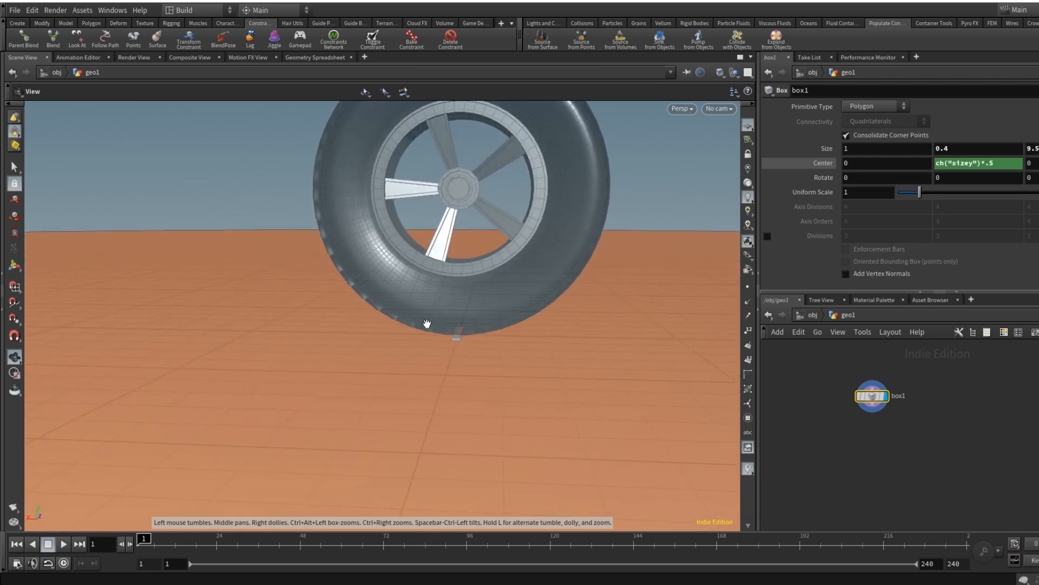
{"action": "key", "text": "s"}
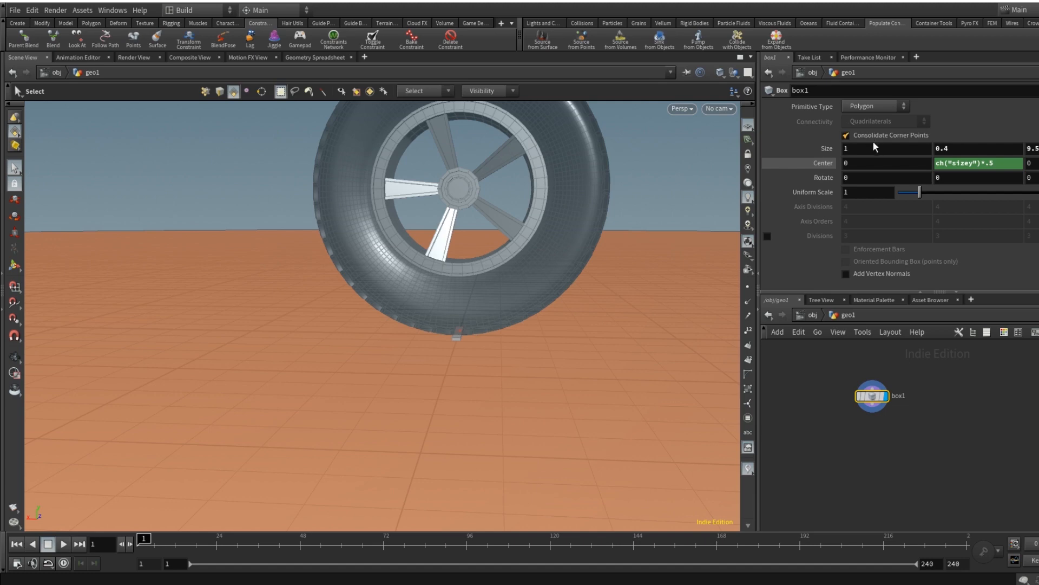
{"action": "middle_click_drag", "start_coordinate": [874, 143], "coordinate": [946, 157]}
Examine from several angles how the box fits under the tire's contact patch.
{"action": "key", "text": "Escape"}
{"action": "left_click_drag", "start_coordinate": [576, 235], "coordinate": [529, 346]}
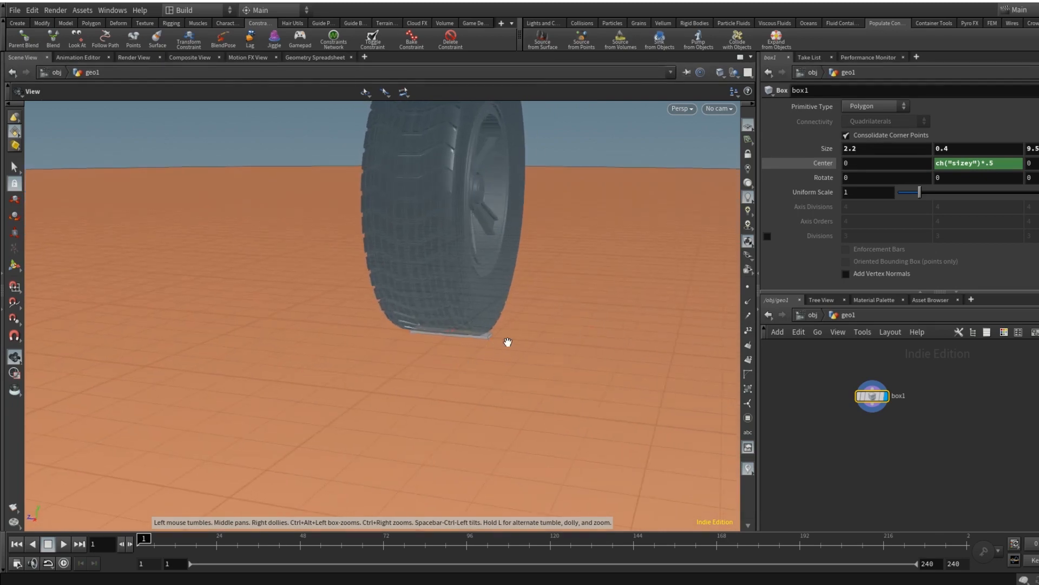
{"action": "key", "text": "s"}
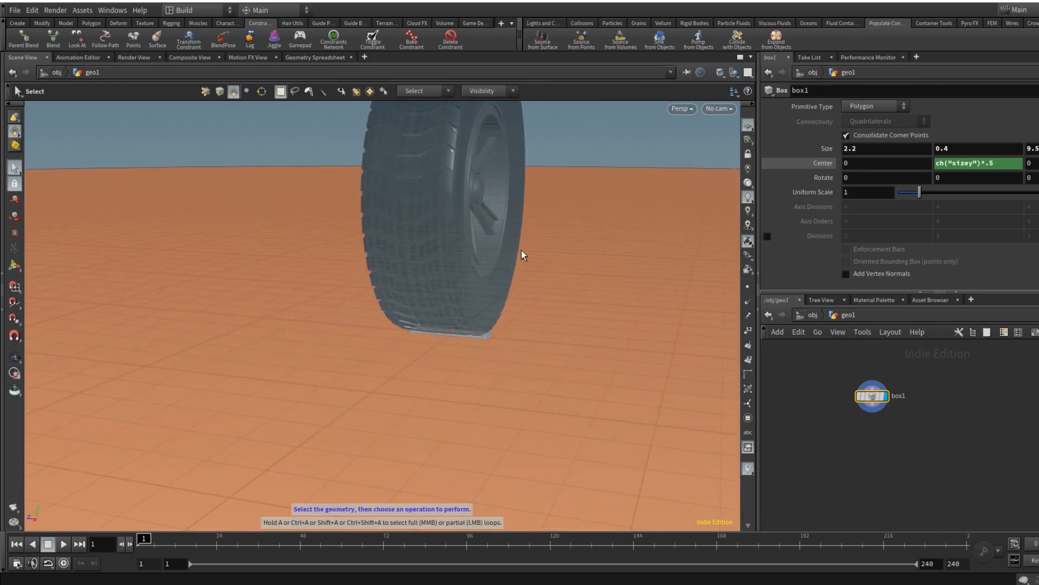
{"action": "key", "text": "Escape"}
{"action": "left_click_drag", "start_coordinate": [520, 255], "coordinate": [498, 267]}
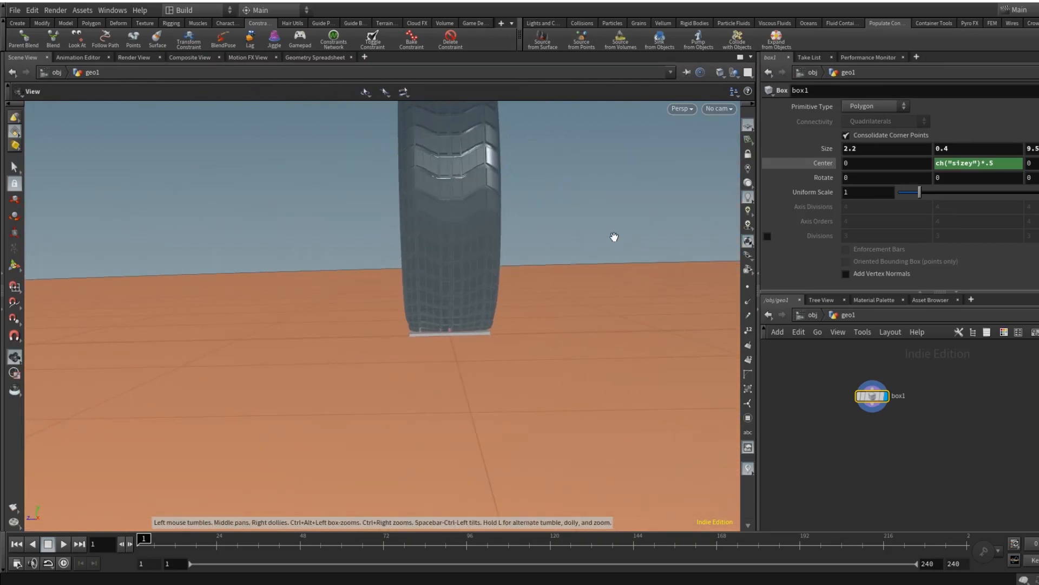
{"action": "left_click_drag", "start_coordinate": [618, 250], "coordinate": [493, 294]}
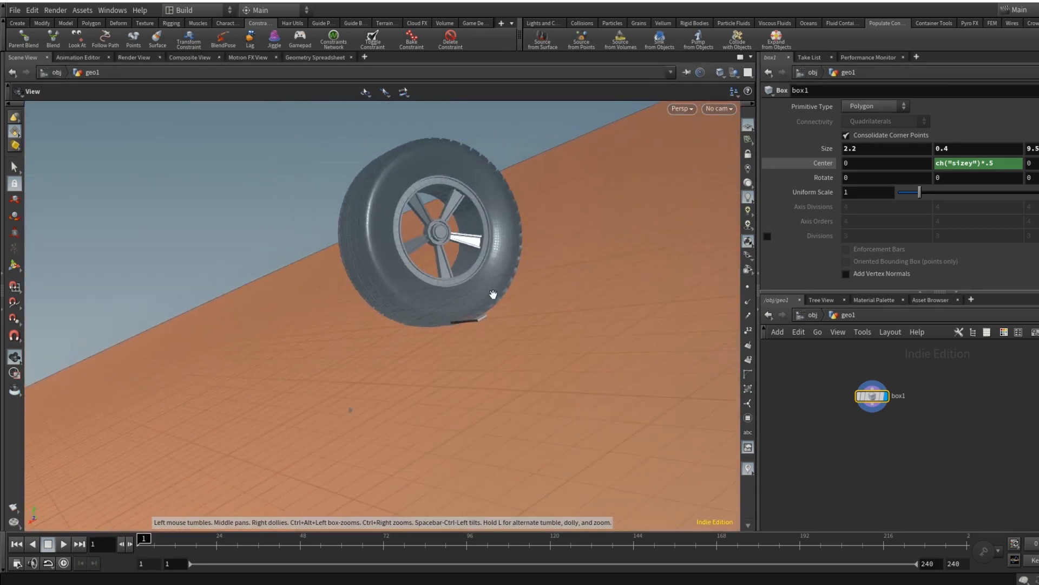
{"action": "scroll", "coordinate": [490, 318], "scroll_direction": "down", "scroll_amount": 2}
Return to the object level and rename the geo1 object as smokeEmitGeo.
{"action": "left_click", "coordinate": [817, 315]}
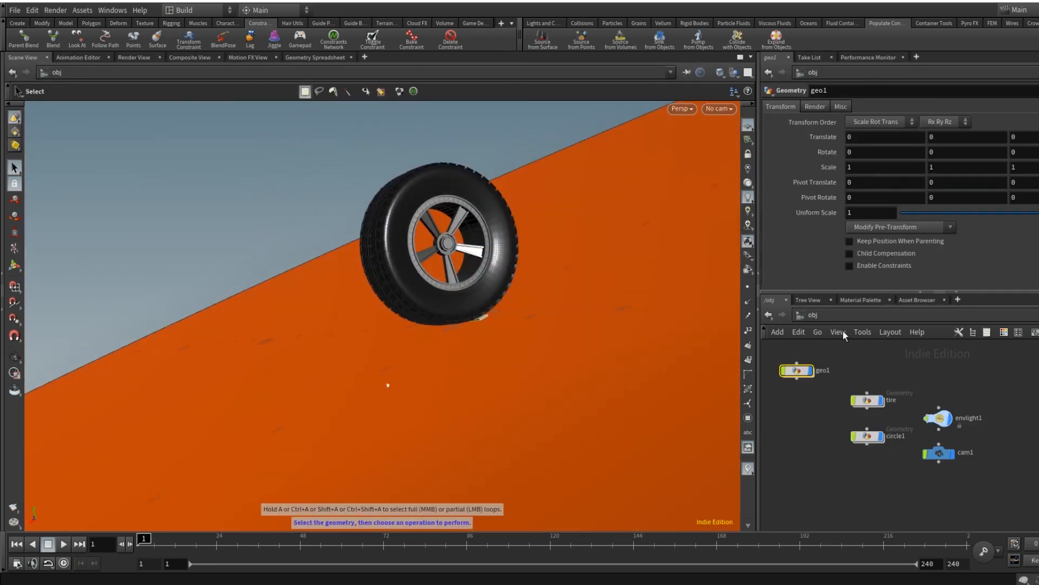
{"action": "double_click", "coordinate": [826, 370]}
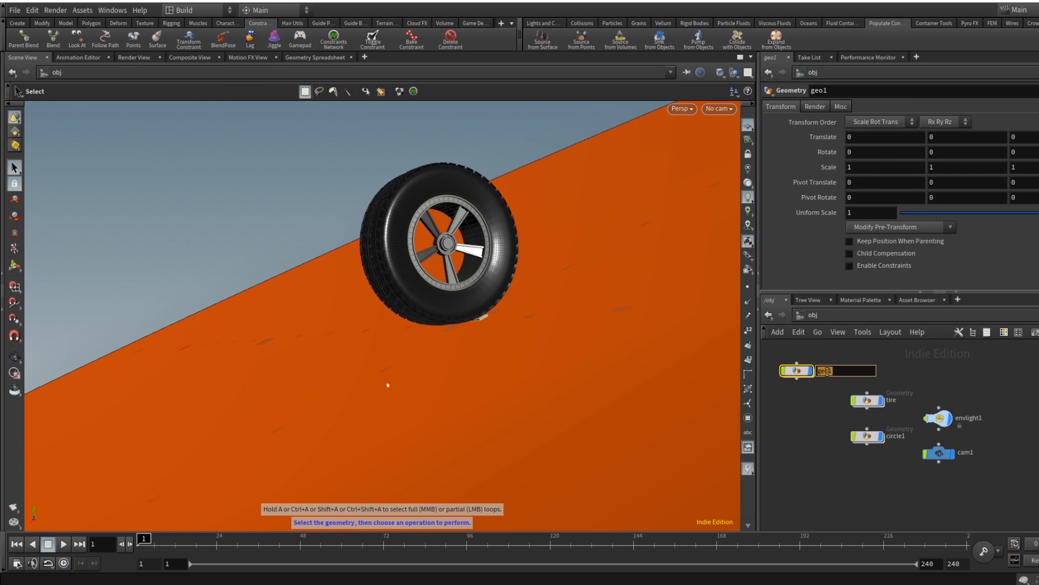
{"action": "type", "text": "sm"}
{"action": "type", "text": "oke_"}
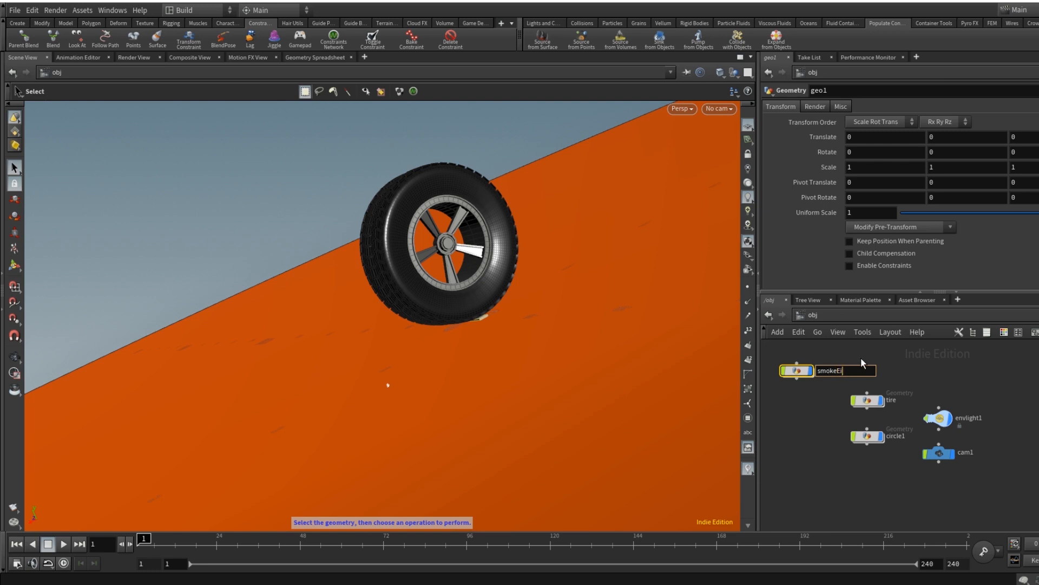
{"action": "type", "text": "mitGeo"}
{"action": "key", "text": "Return"}
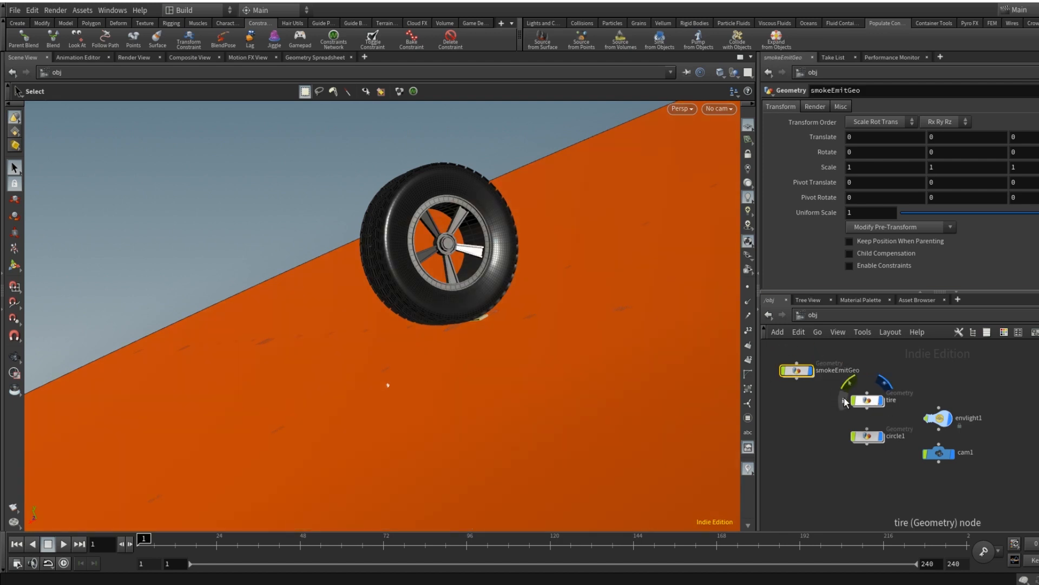
Frame the tire object, examine it from several angles, and undo its selection.
{"action": "left_click", "coordinate": [866, 401]}
{"action": "key", "text": "space+f"}
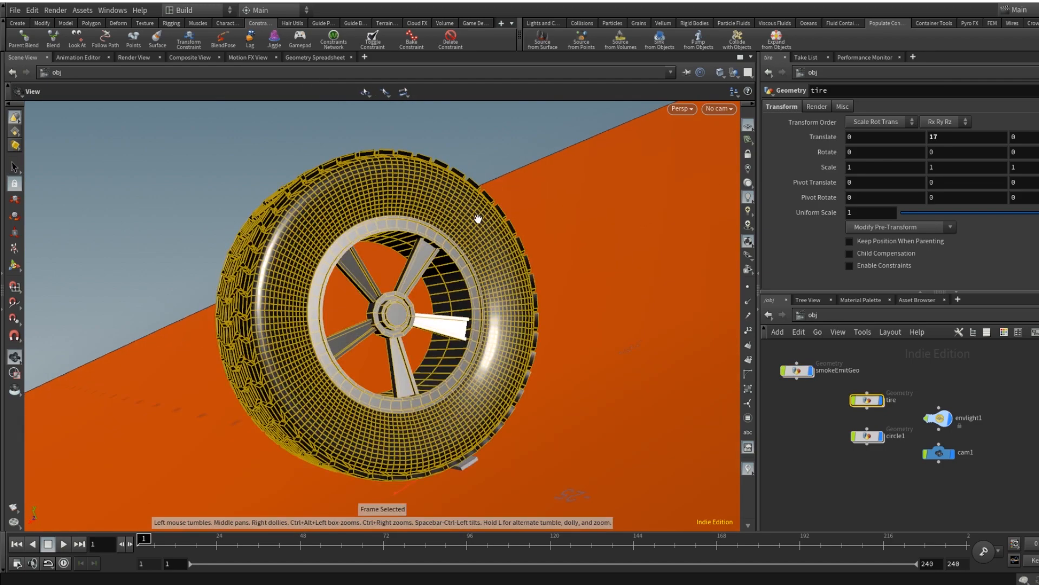
{"action": "left_click_drag", "start_coordinate": [478, 219], "coordinate": [605, 248]}
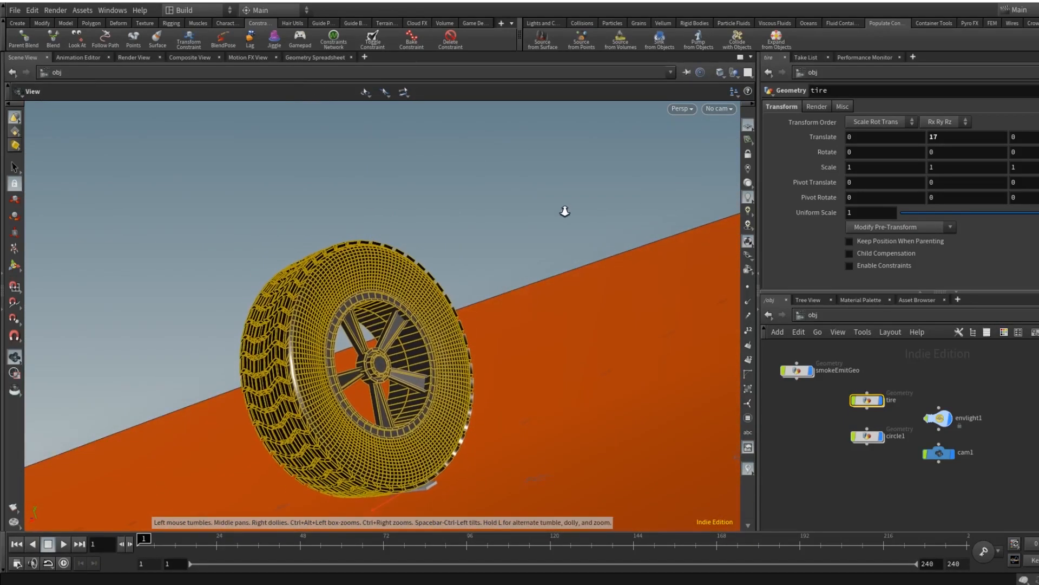
{"action": "right_click_drag", "start_coordinate": [565, 211], "coordinate": [567, 233]}
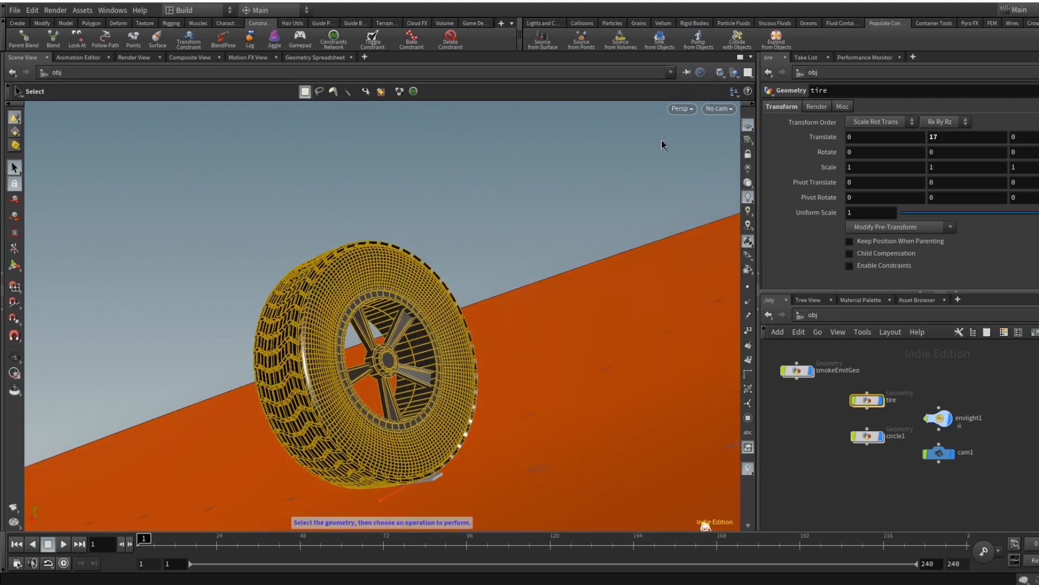
{"action": "left_click_drag", "start_coordinate": [642, 145], "coordinate": [740, 183], "text": "alt"}
{"action": "left_click_drag", "start_coordinate": [687, 272], "coordinate": [717, 345], "text": "alt"}
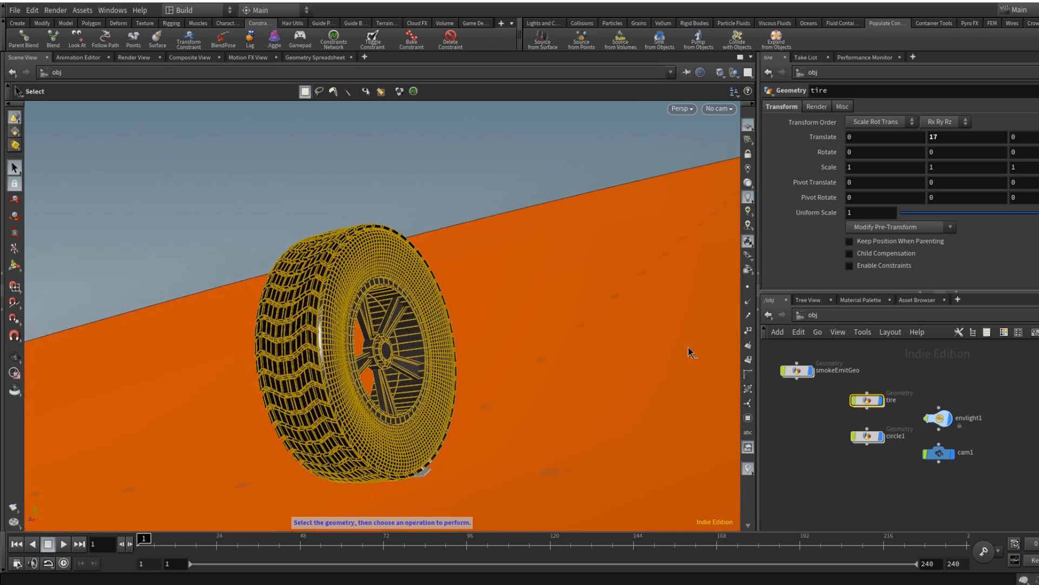
{"action": "key", "text": "ctrl+z"}
{"action": "key", "text": "Escape"}
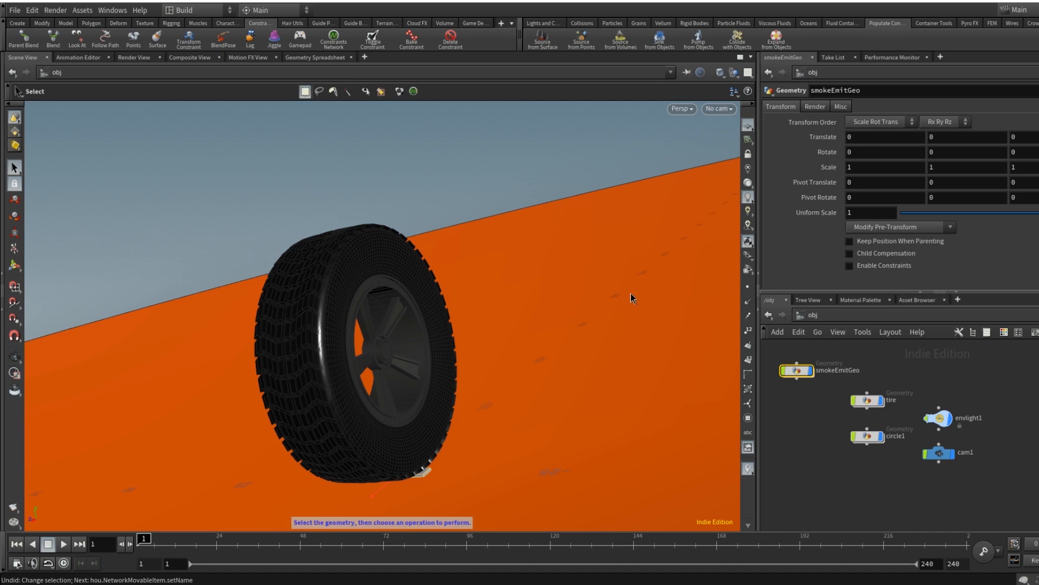
Look at the scene through the cam1 camera.
{"action": "left_click_drag", "start_coordinate": [550, 135], "coordinate": [656, 157]}
{"action": "scroll", "coordinate": [509, 254], "scroll_direction": "down", "scroll_amount": 6}
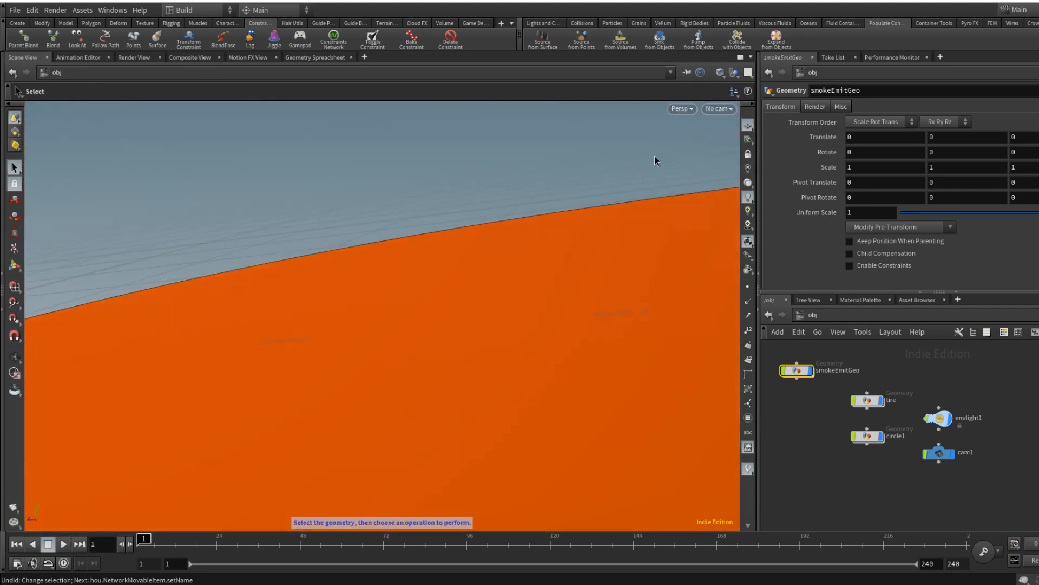
{"action": "key", "text": "s"}
{"action": "left_click", "coordinate": [719, 108]}
{"action": "left_click", "coordinate": [746, 165]}
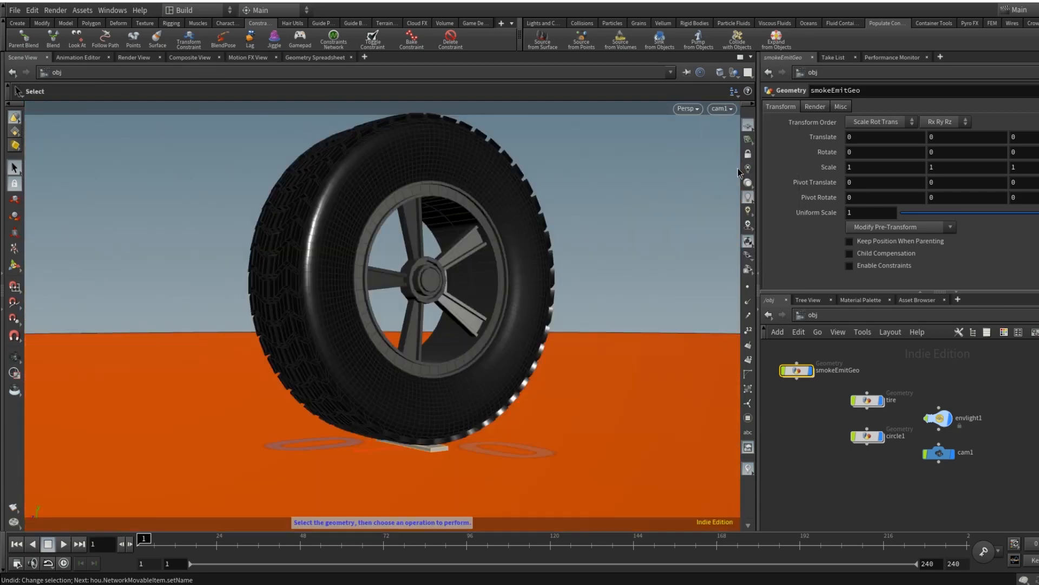
Frame the smokeEmitGeo box and examine its position beneath the tire, close up and from farther away.
{"action": "left_click_drag", "start_coordinate": [649, 221], "coordinate": [610, 195], "text": "alt"}
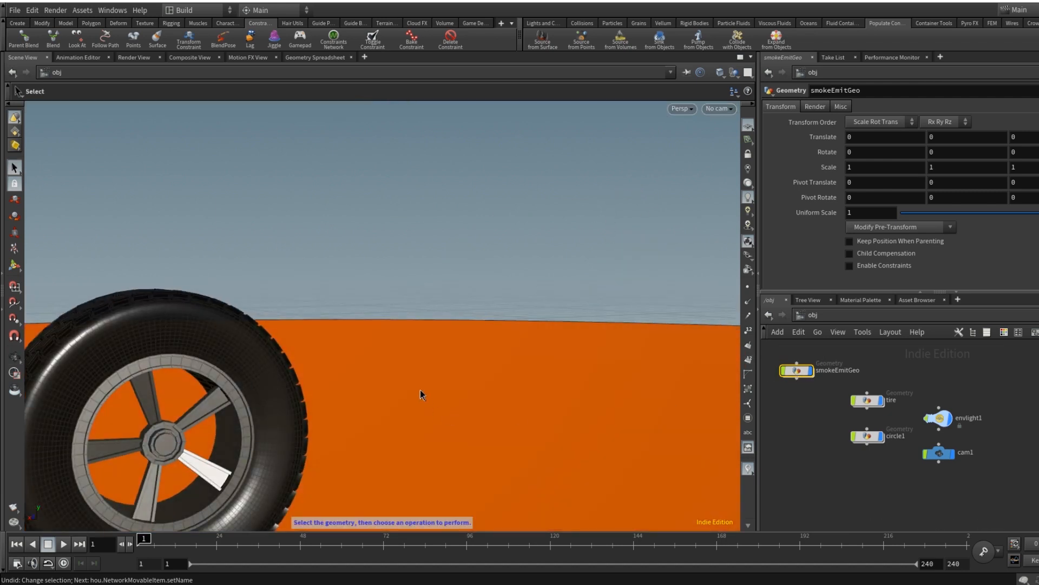
{"action": "key", "text": "Escape"}
{"action": "key", "text": "space+g"}
{"action": "scroll", "coordinate": [495, 347], "scroll_direction": "down", "scroll_amount": 4}
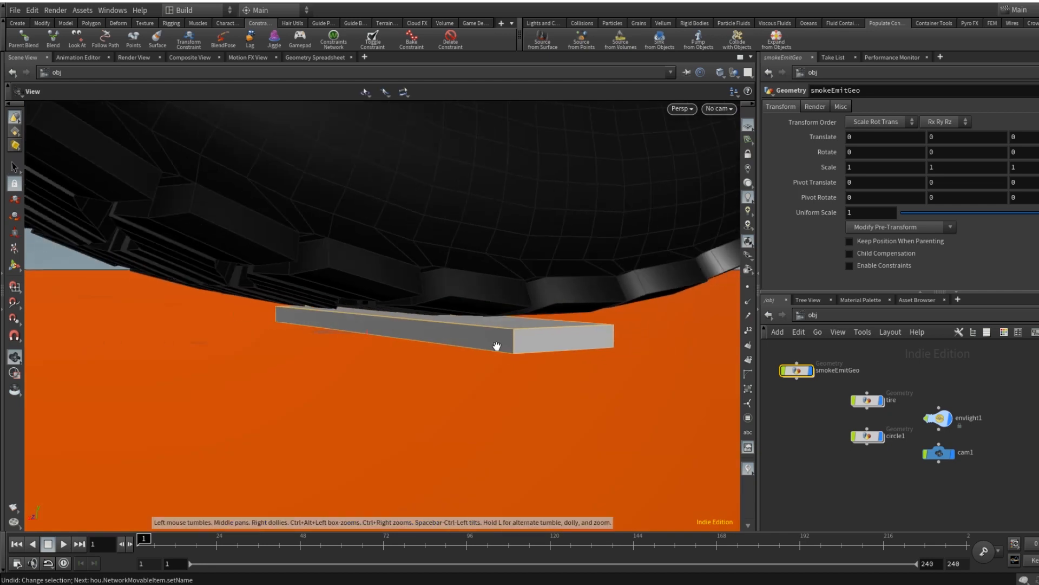
{"action": "scroll", "coordinate": [495, 345], "scroll_direction": "down", "scroll_amount": 6}
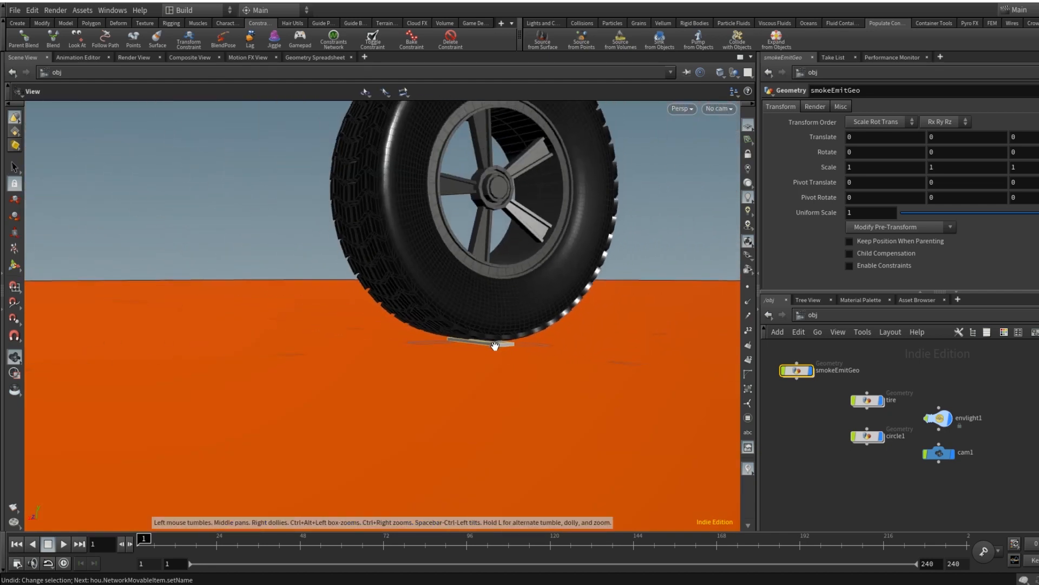
Apply the Billowy Smoke tool from the Pyro FX set to the smokeEmitGeo object to build a pyro simulation.
{"action": "middle_click_drag", "start_coordinate": [501, 420], "coordinate": [503, 440]}
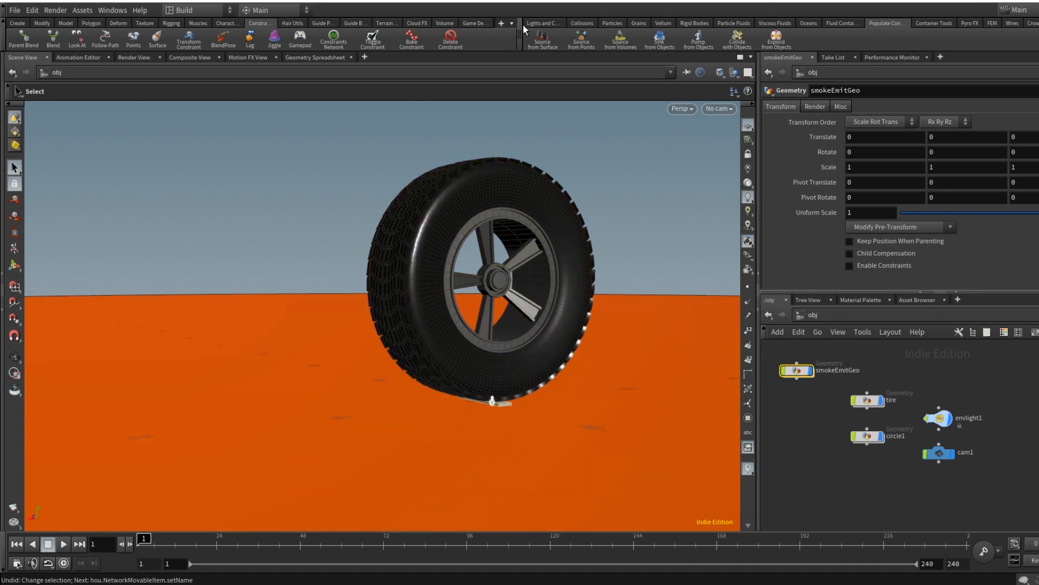
{"action": "left_click_drag", "start_coordinate": [520, 34], "coordinate": [421, 44]}
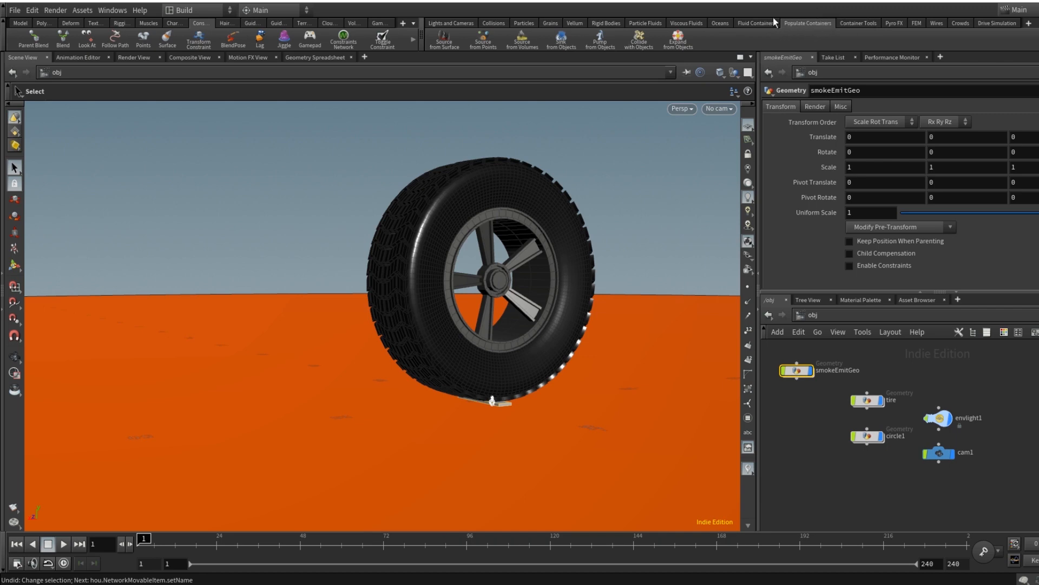
{"action": "left_click", "coordinate": [885, 23]}
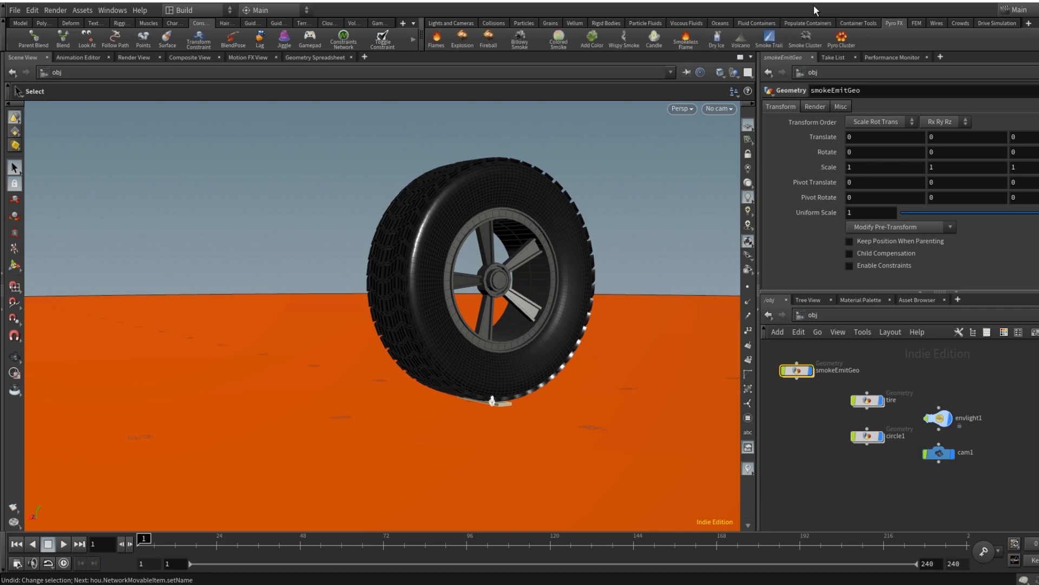
{"action": "left_click", "coordinate": [520, 40]}
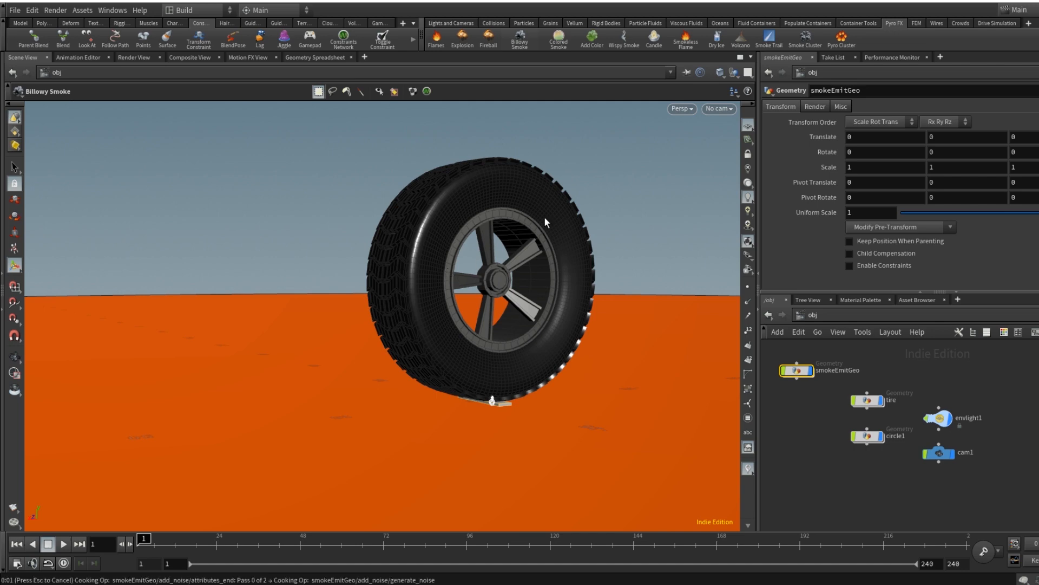
{"action": "key", "text": "Return"}
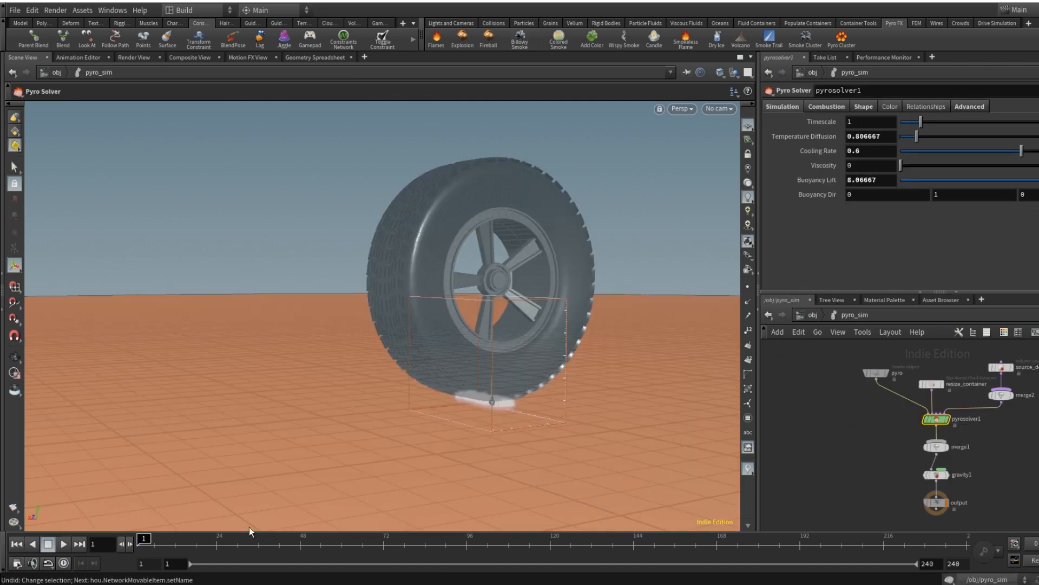
Play the smoke simulation, examine how the smoke rises through the tire from several angles, and return to the first frame.
{"action": "left_click", "coordinate": [64, 543]}
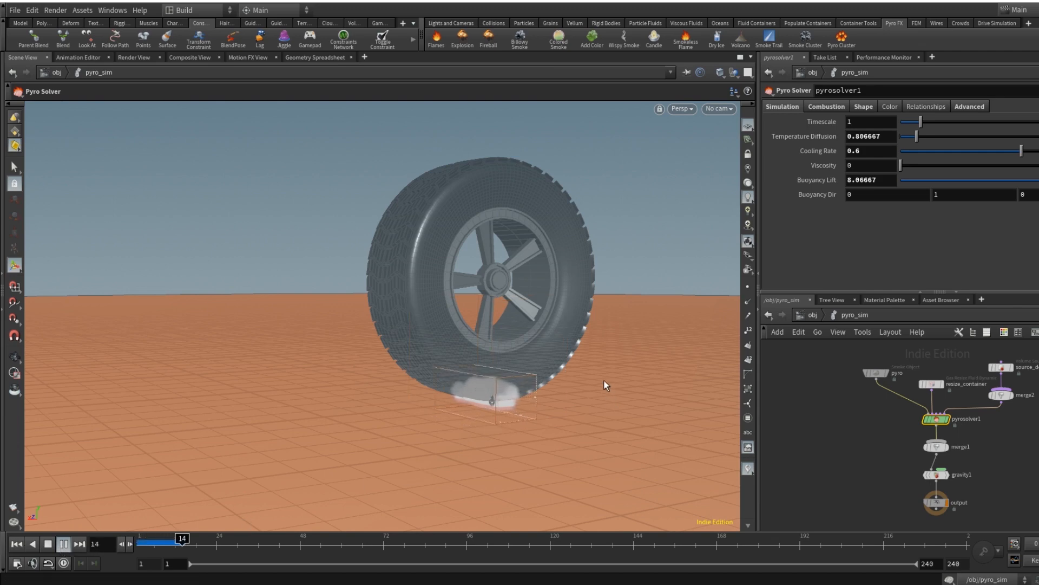
{"action": "left_click_drag", "start_coordinate": [604, 381], "coordinate": [478, 271], "text": "alt"}
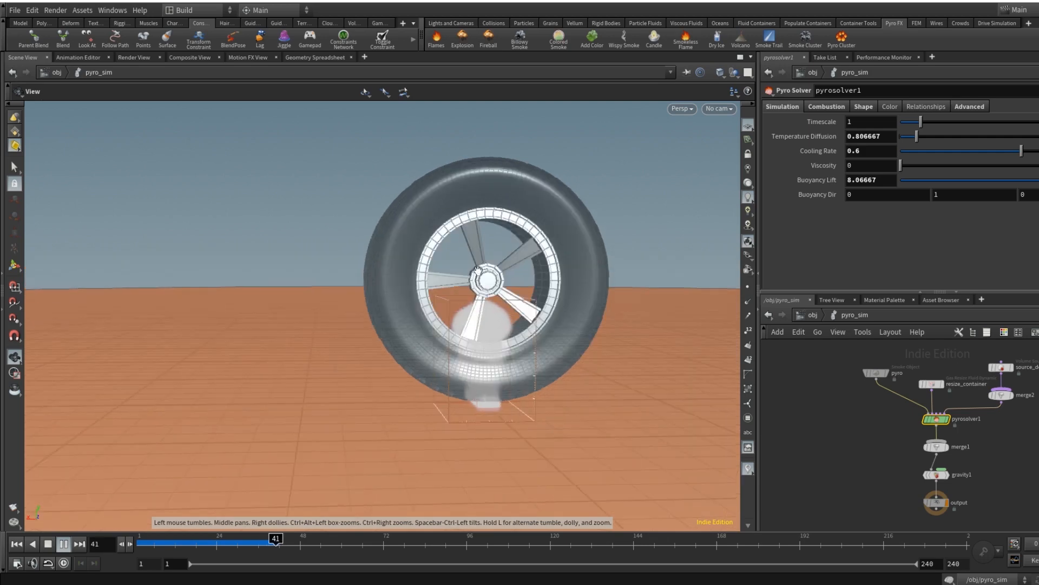
{"action": "left_click_drag", "start_coordinate": [552, 355], "coordinate": [640, 315], "text": "alt"}
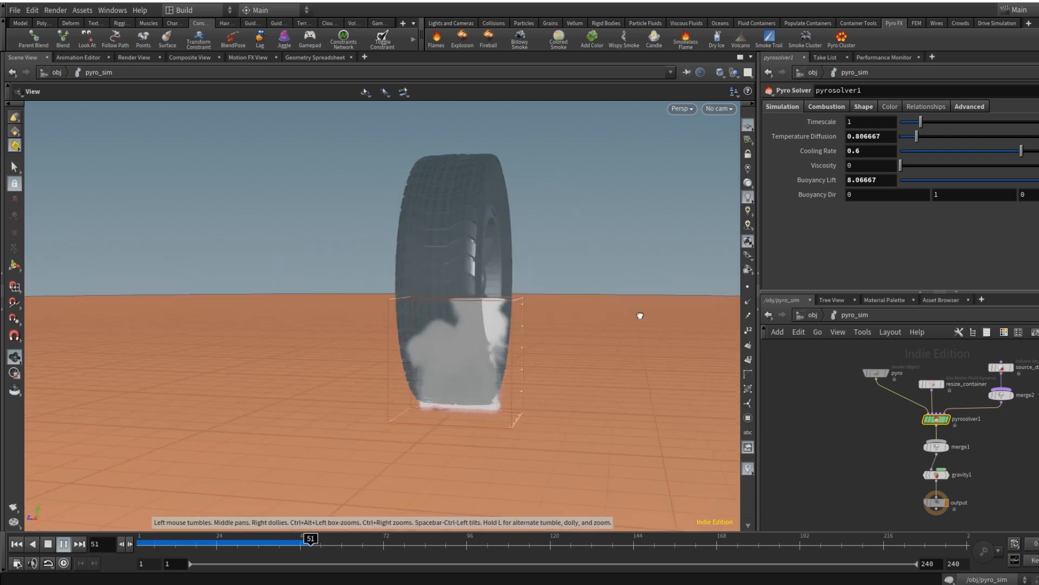
{"action": "key", "text": "Return"}
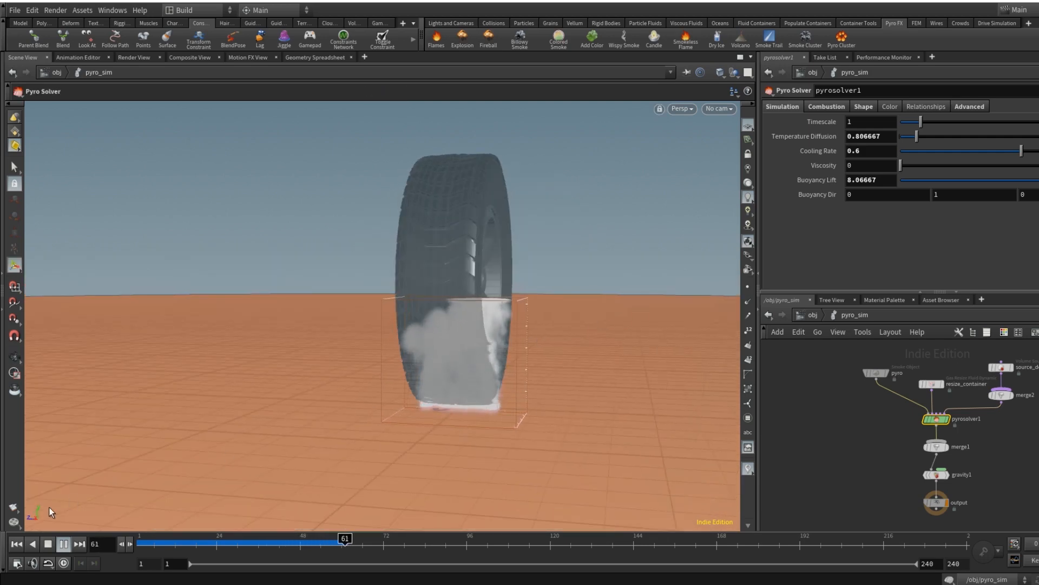
{"action": "left_click", "coordinate": [49, 543]}
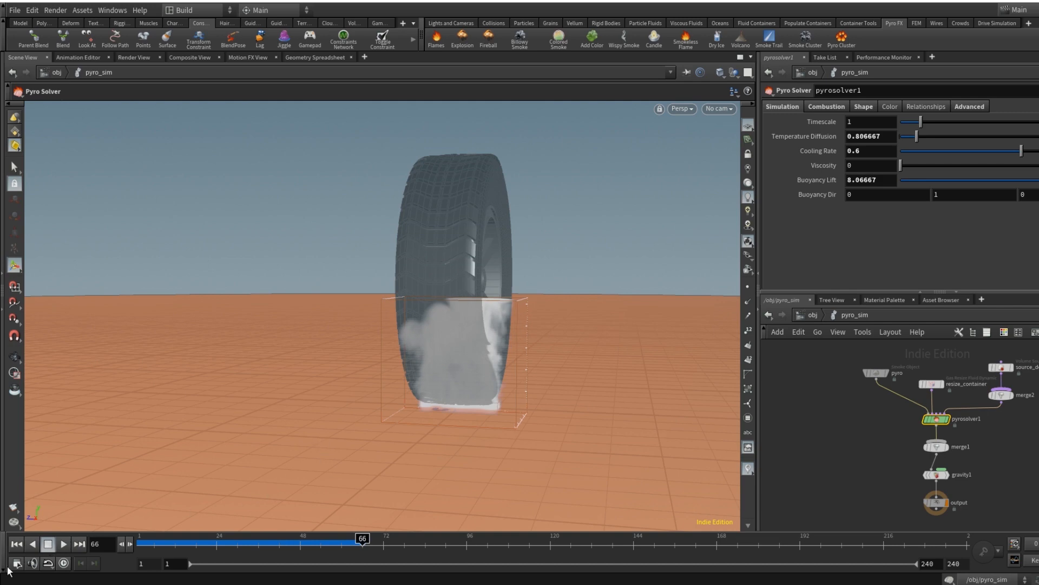
{"action": "left_click", "coordinate": [16, 544]}
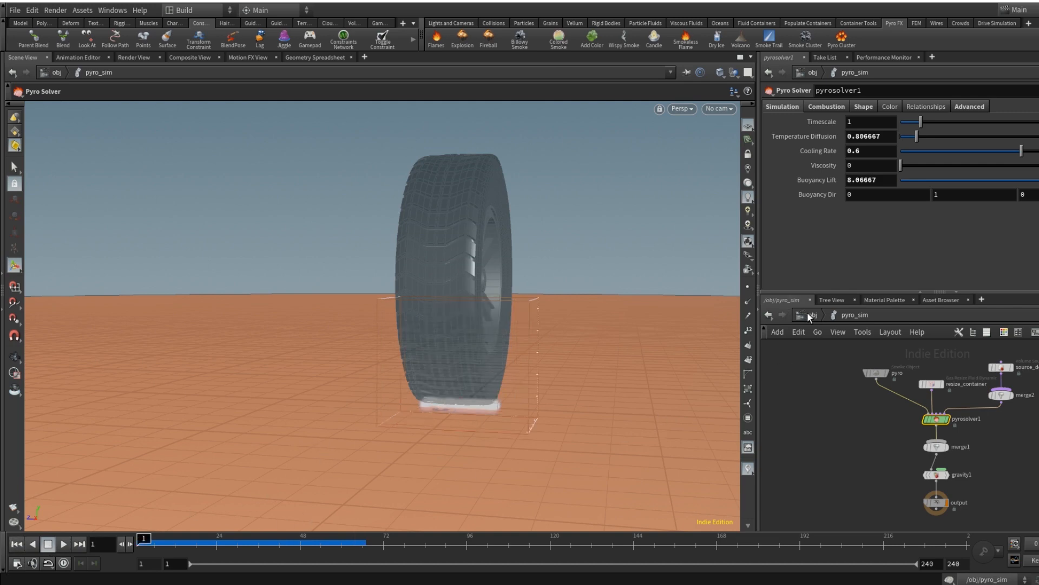
Return to the object level and make the tire a static collision object in the simulation.
{"action": "left_click", "coordinate": [808, 314]}
{"action": "left_click", "coordinate": [956, 375]}
{"action": "middle_click_drag", "start_coordinate": [924, 375], "coordinate": [1038, 405], "text": "alt"}
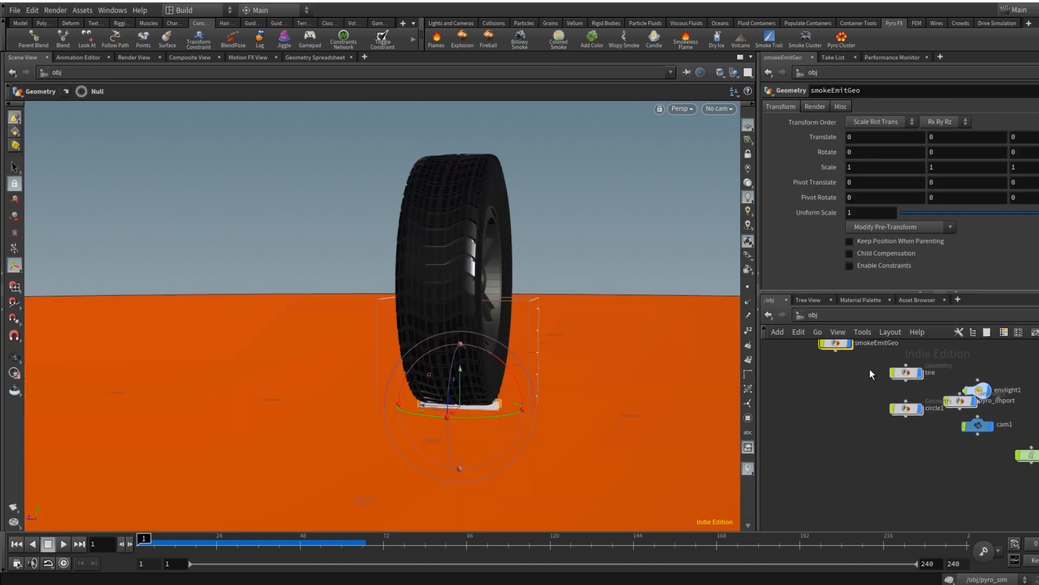
{"action": "double_click", "coordinate": [906, 373]}
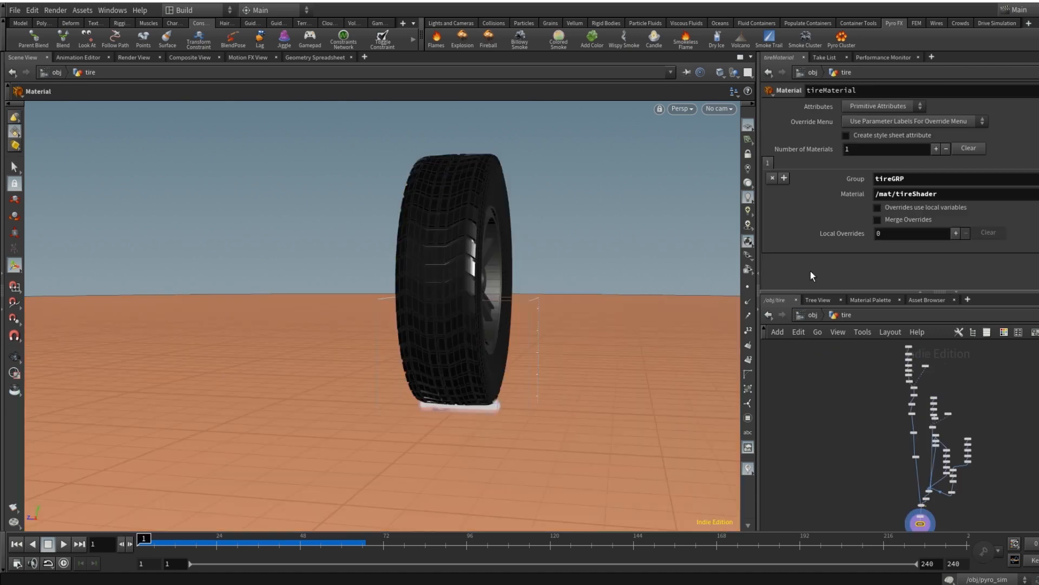
{"action": "left_click", "coordinate": [810, 314]}
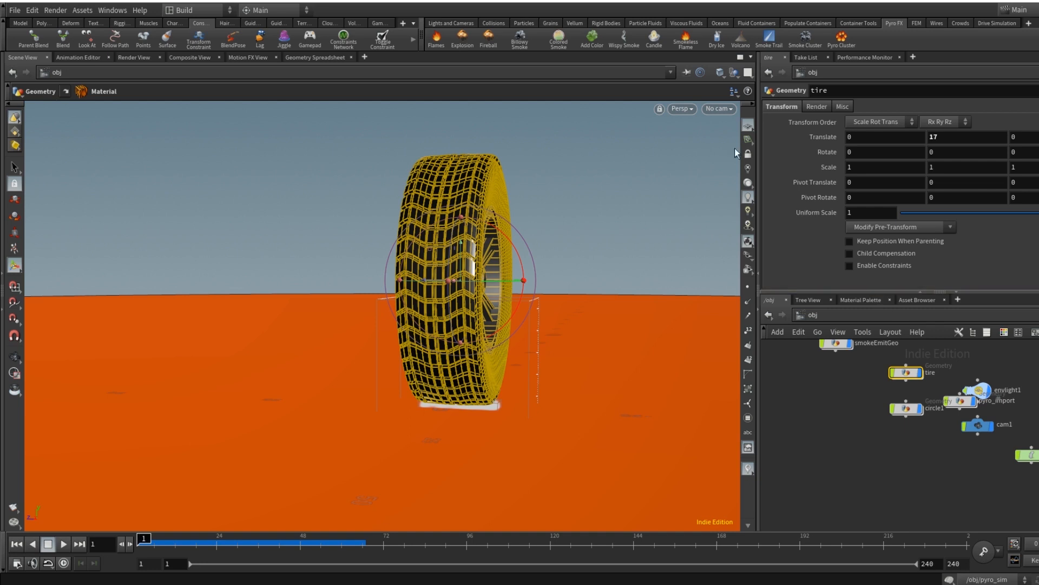
{"action": "left_click", "coordinate": [493, 24]}
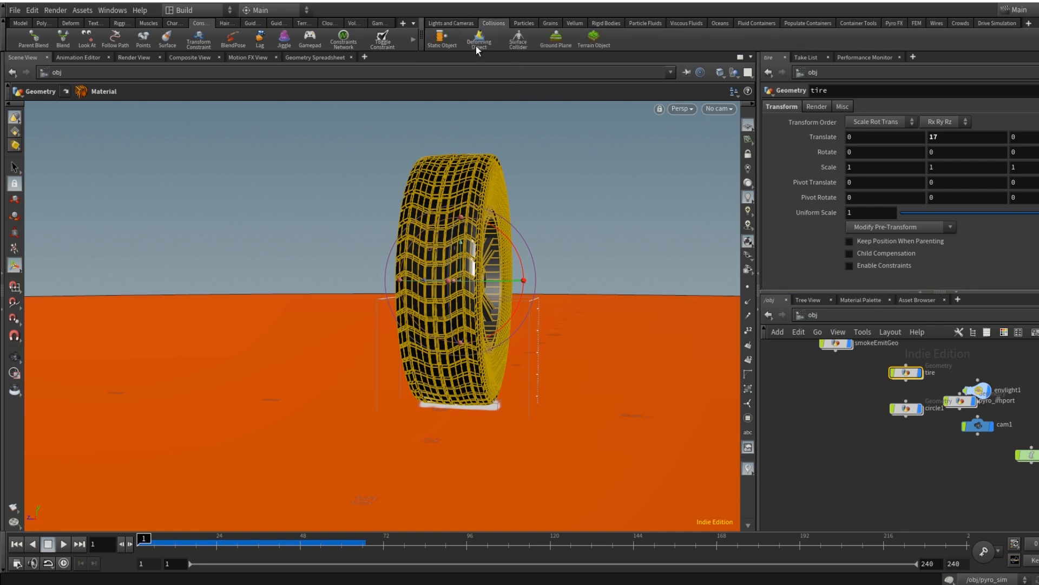
{"action": "left_click", "coordinate": [443, 40]}
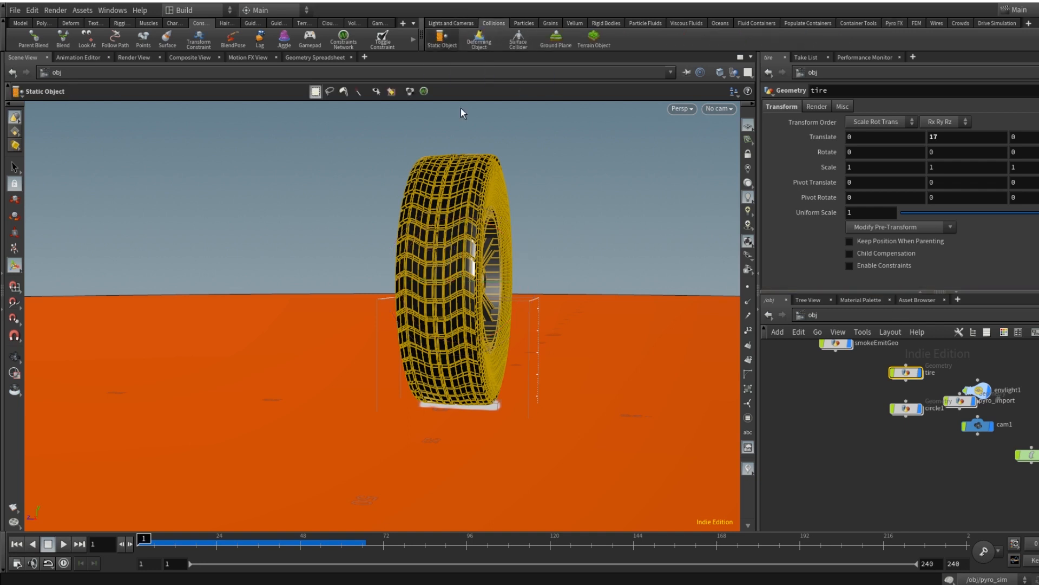
{"action": "left_click", "coordinate": [406, 366]}
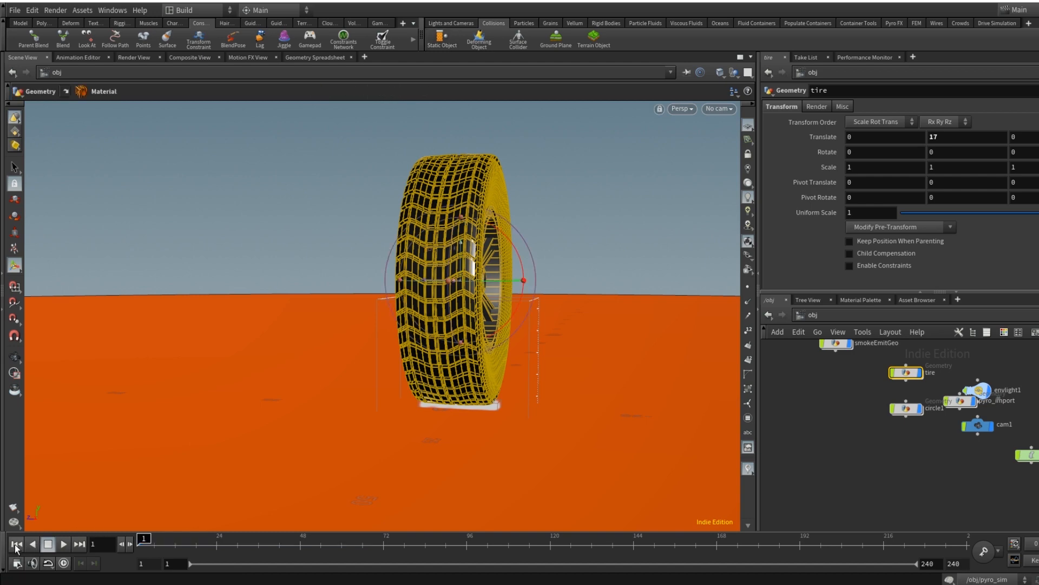
Play the simulation again and examine from several angles how the smoke collides with the tire.
{"action": "left_click", "coordinate": [64, 543]}
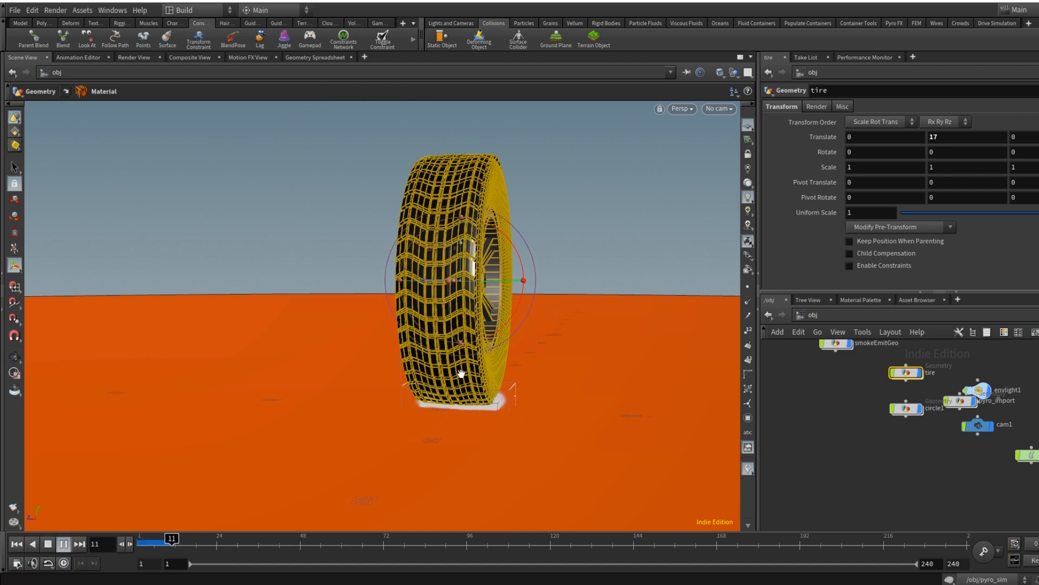
{"action": "key", "text": "Escape"}
{"action": "left_click_drag", "start_coordinate": [612, 399], "coordinate": [628, 368]}
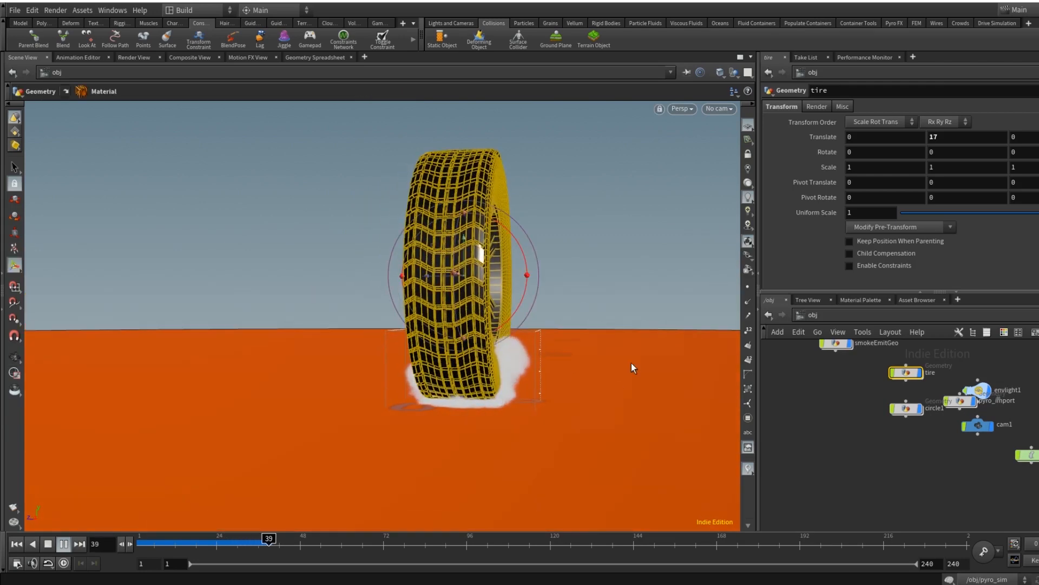
{"action": "left_click_drag", "start_coordinate": [538, 365], "coordinate": [787, 387], "text": "alt"}
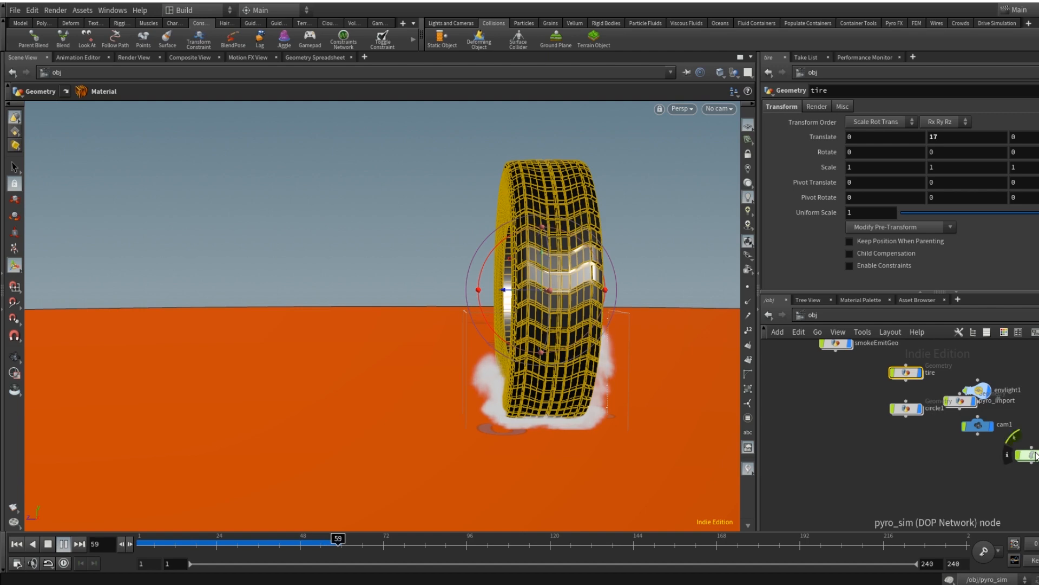
Open the pyro_sim network, enlarge the network area, and automatically lay out all its nodes.
{"action": "double_click", "coordinate": [1027, 455]}
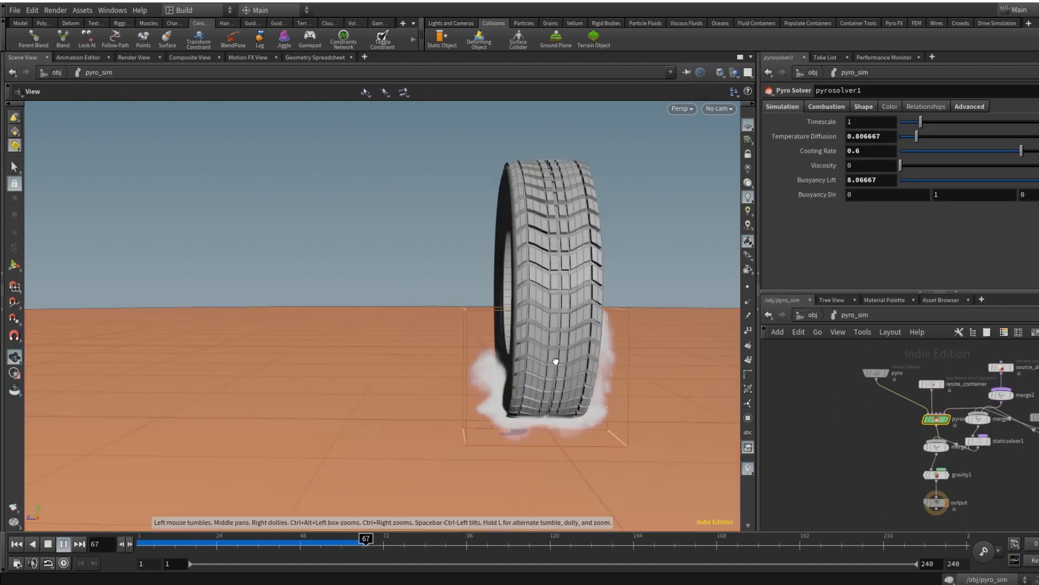
{"action": "left_click_drag", "start_coordinate": [556, 362], "coordinate": [511, 347], "text": "alt"}
{"action": "key", "text": "Escape"}
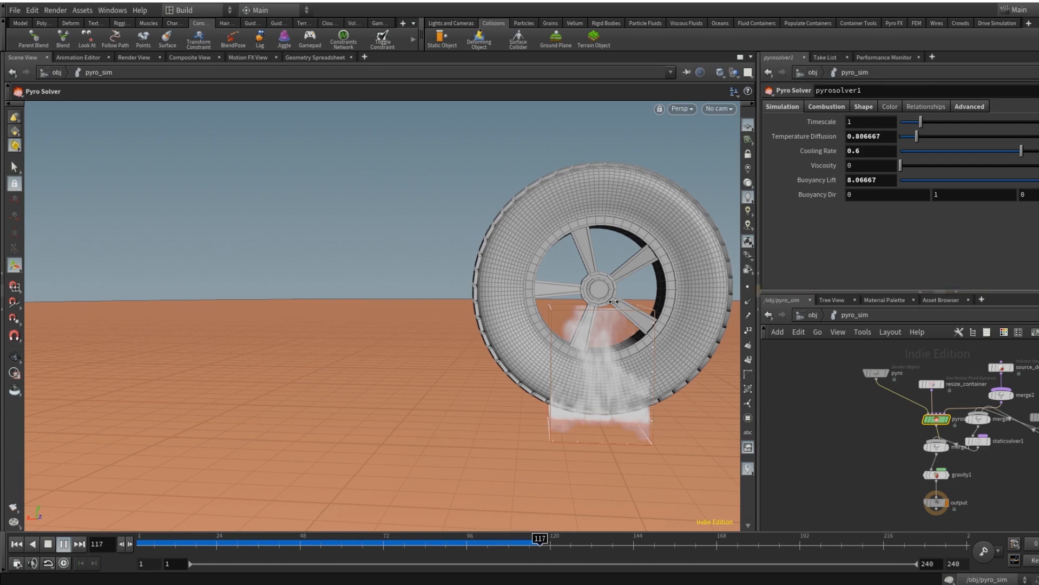
{"action": "left_click_drag", "start_coordinate": [762, 290], "coordinate": [416, 299]}
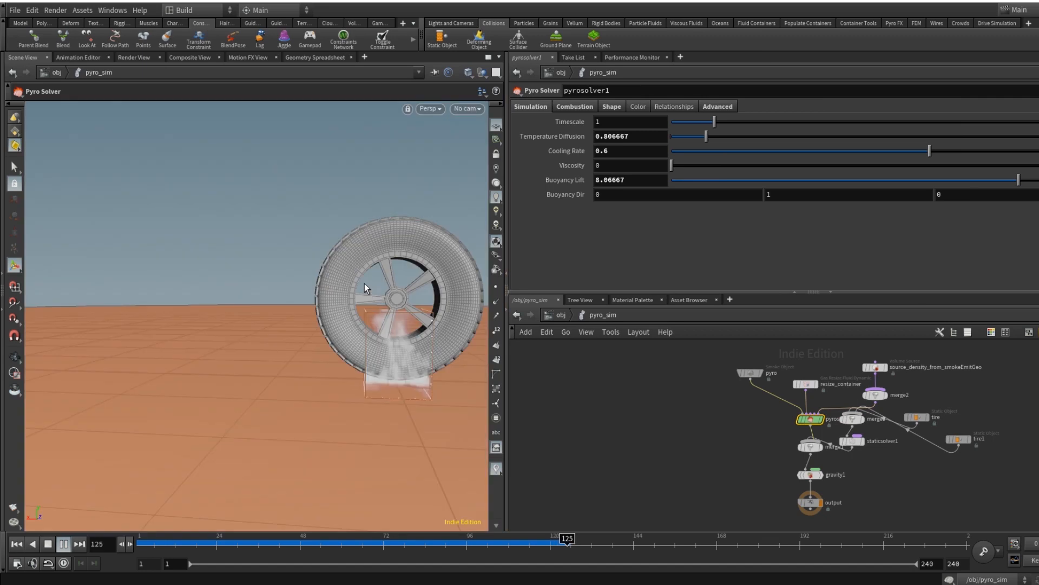
{"action": "scroll", "coordinate": [254, 284], "scroll_direction": "up", "scroll_amount": 5, "text": "alt"}
{"action": "middle_click_drag", "start_coordinate": [254, 284], "coordinate": [225, 283], "text": "alt"}
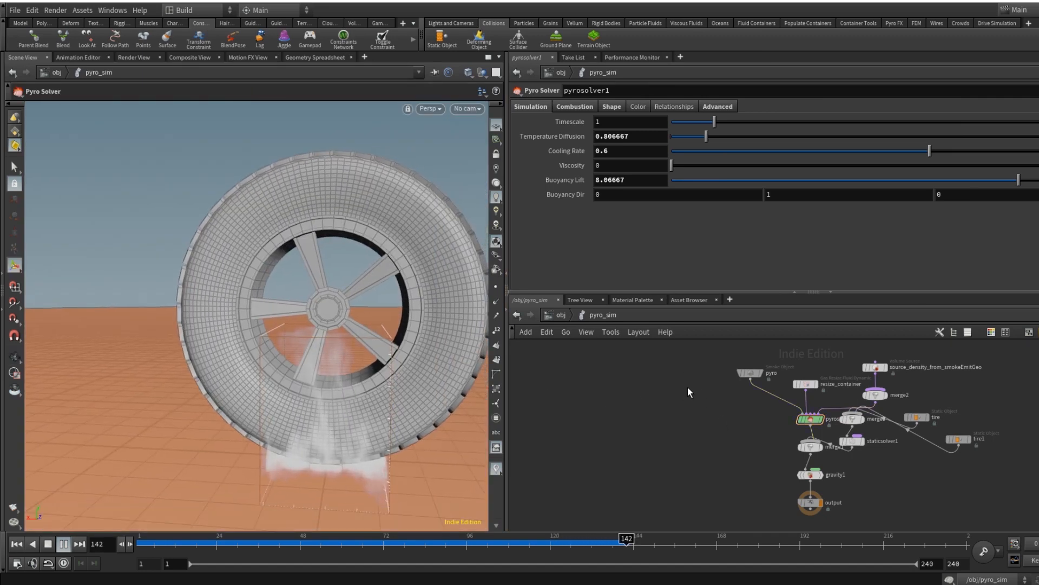
{"action": "key", "text": "l"}
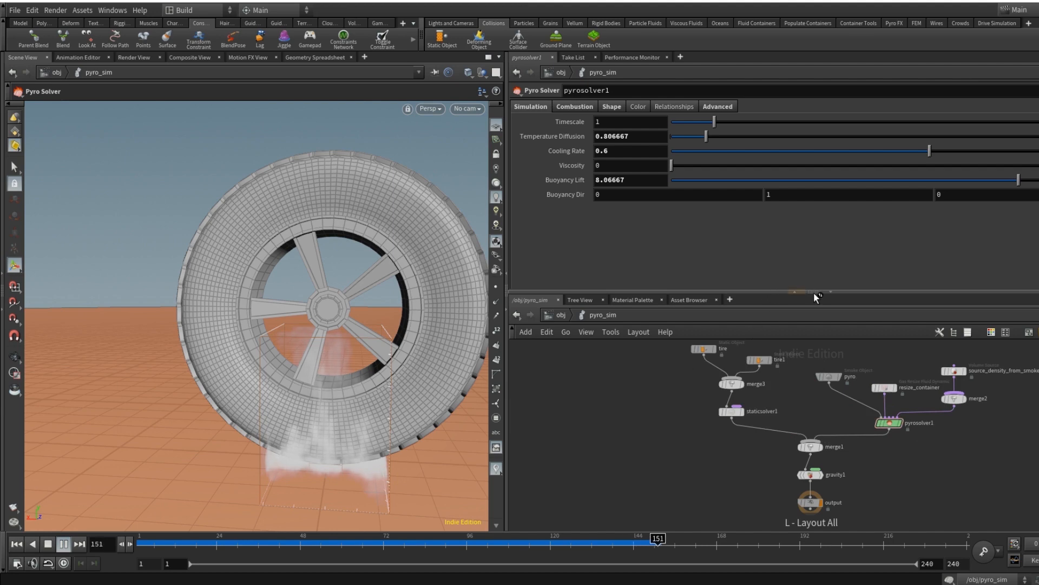
{"action": "left_click_drag", "start_coordinate": [814, 291], "coordinate": [817, 244]}
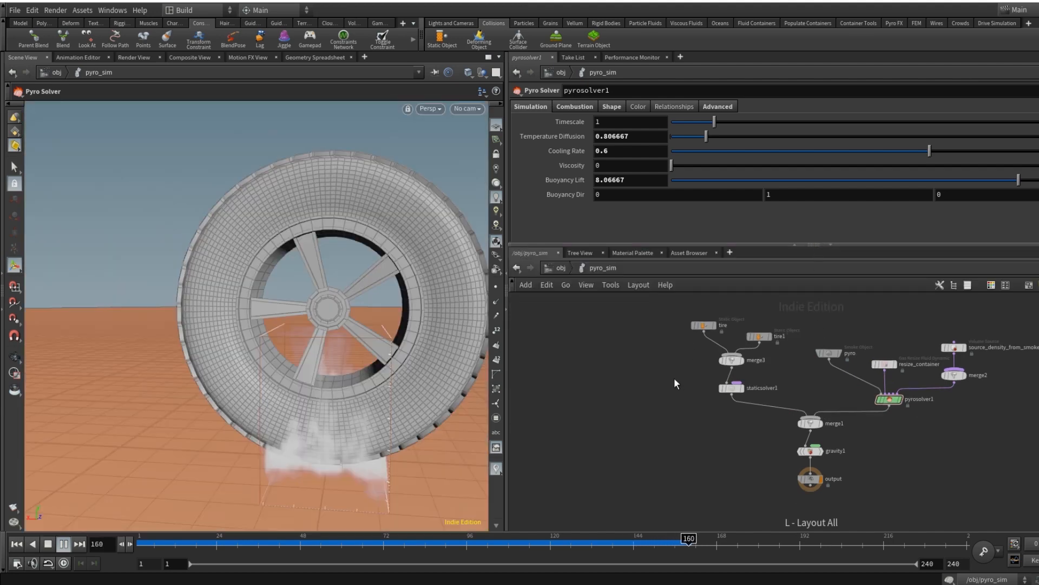
Stop the playback and inspect the parameters of the resize_container and pyro nodes and the container bounds around the smoke.
{"action": "left_click_drag", "start_coordinate": [307, 376], "coordinate": [385, 369], "text": "alt"}
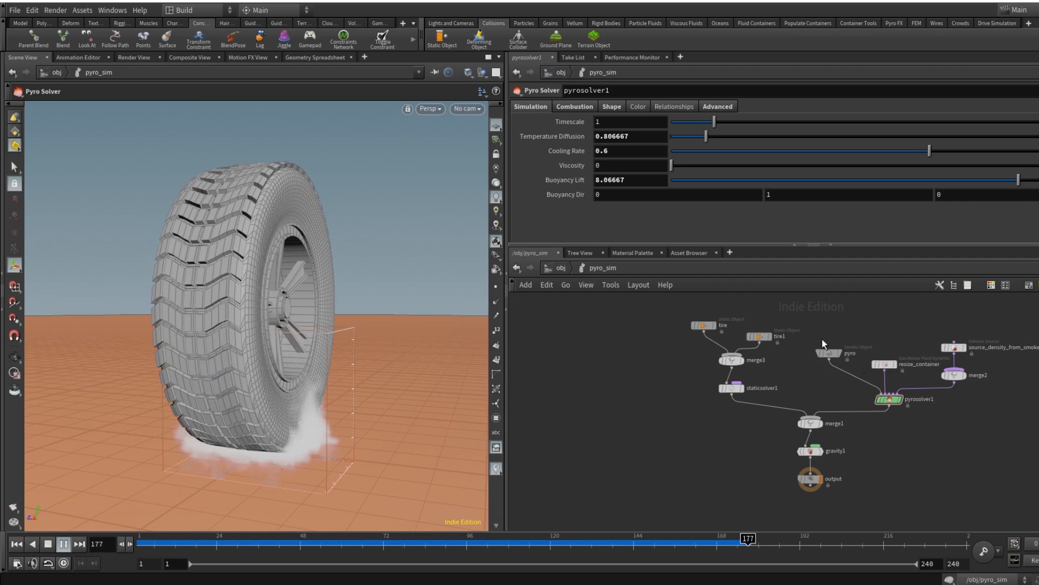
{"action": "left_click", "coordinate": [48, 544]}
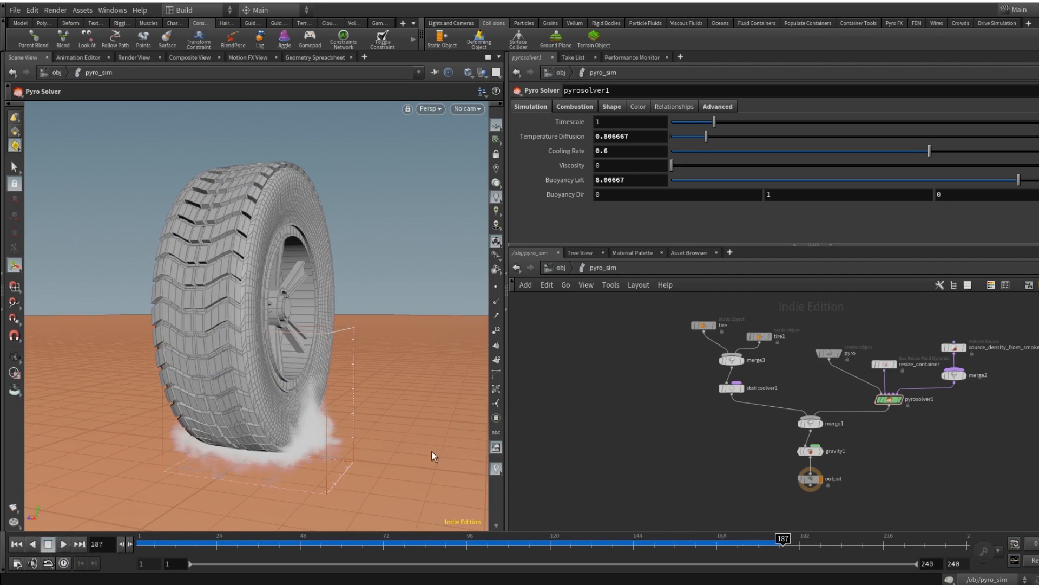
{"action": "left_click", "coordinate": [885, 363]}
{"action": "mouse_move", "coordinate": [897, 370]}
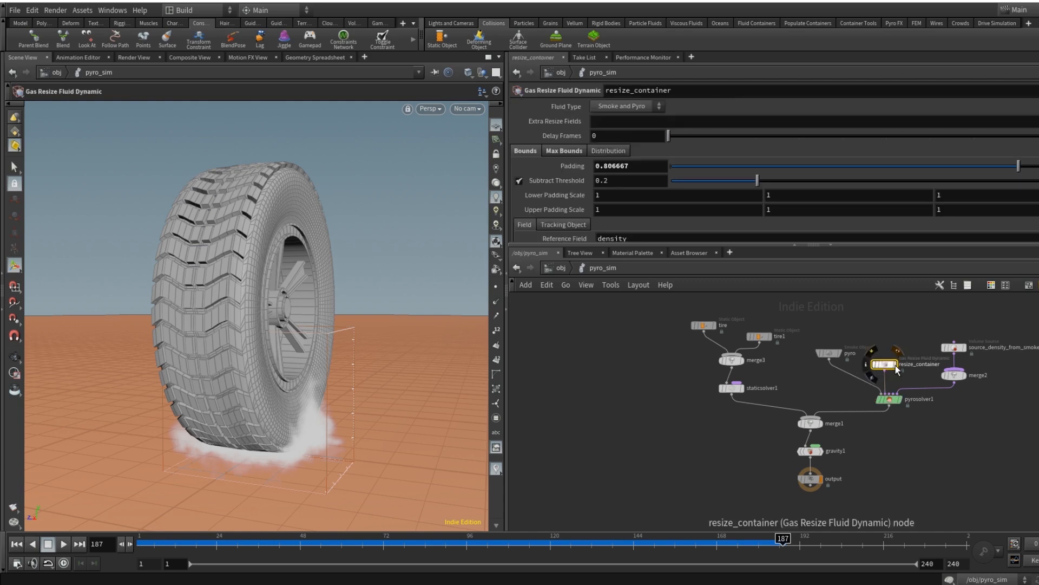
{"action": "left_click", "coordinate": [828, 353]}
{"action": "key", "text": "Escape"}
{"action": "left_click_drag", "start_coordinate": [360, 332], "coordinate": [267, 341]}
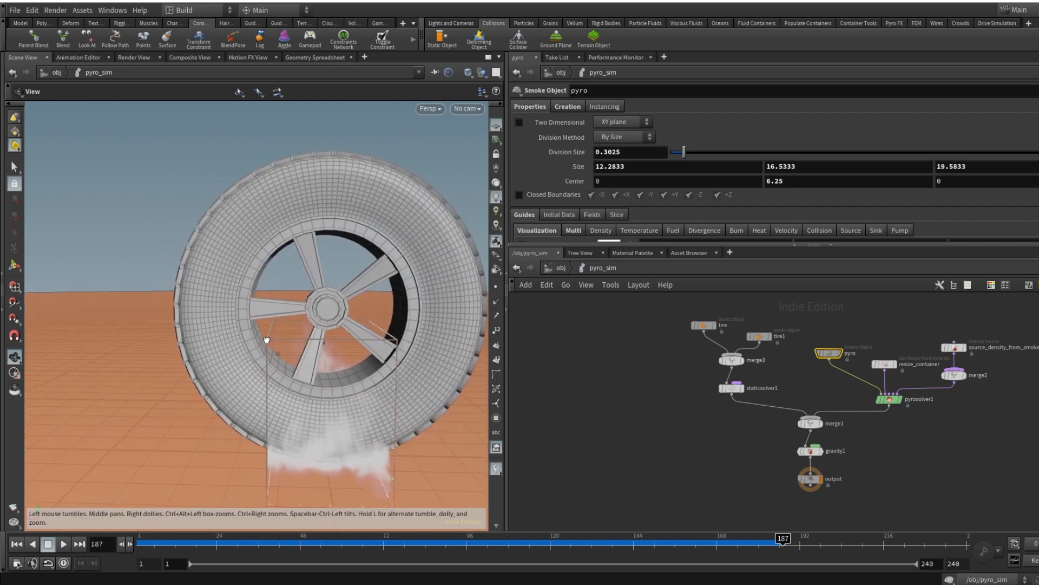
Return to the first frame and examine the pyro smoke container around the tire from different angles.
{"action": "mouse_move", "coordinate": [881, 367]}
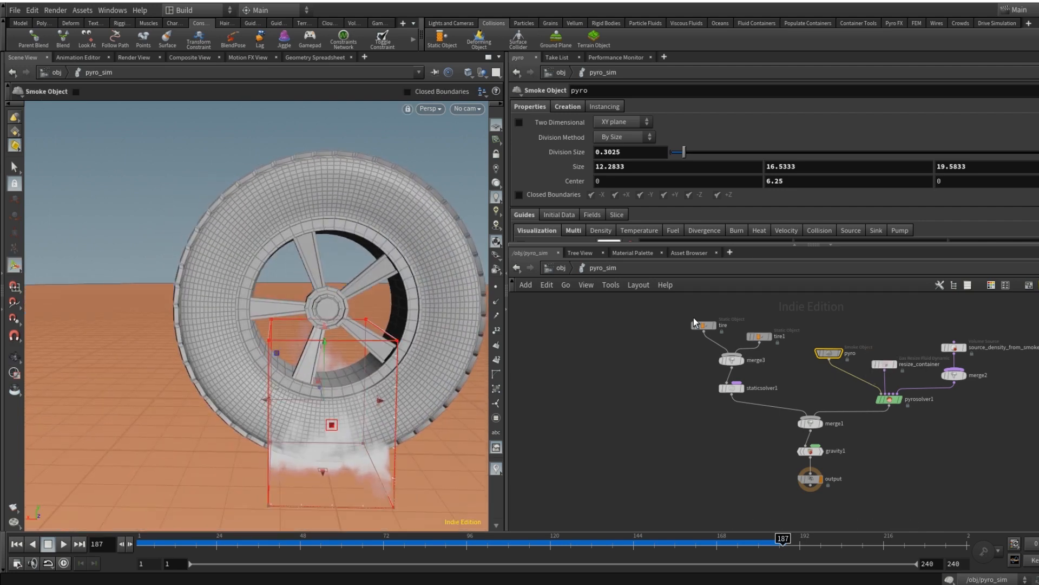
{"action": "key", "text": "Escape"}
{"action": "left_click_drag", "start_coordinate": [401, 307], "coordinate": [395, 345]}
{"action": "key", "text": "Return"}
{"action": "left_click", "coordinate": [19, 545]}
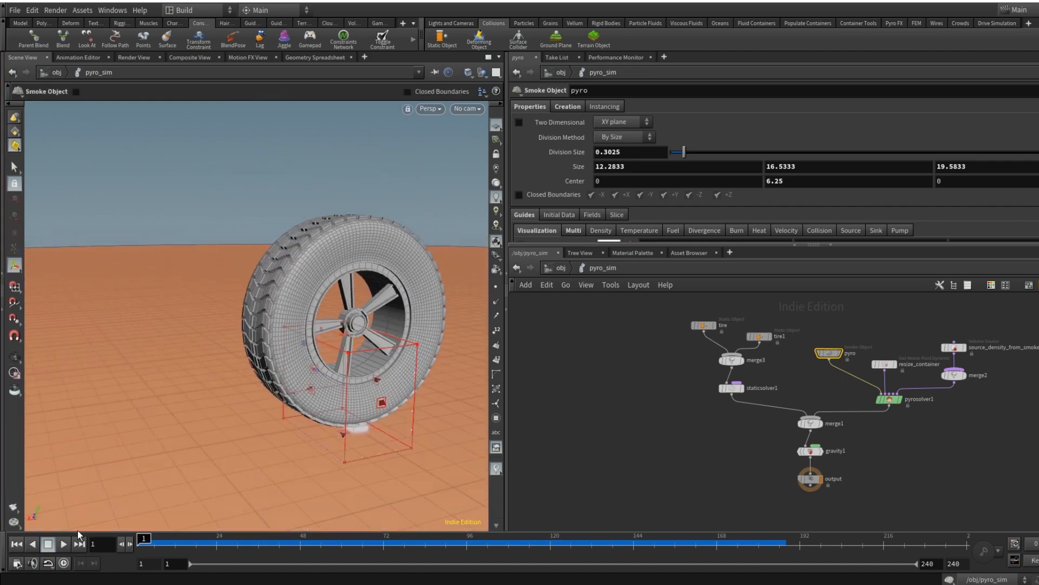
{"action": "left_click_drag", "start_coordinate": [309, 398], "coordinate": [303, 373], "text": "alt"}
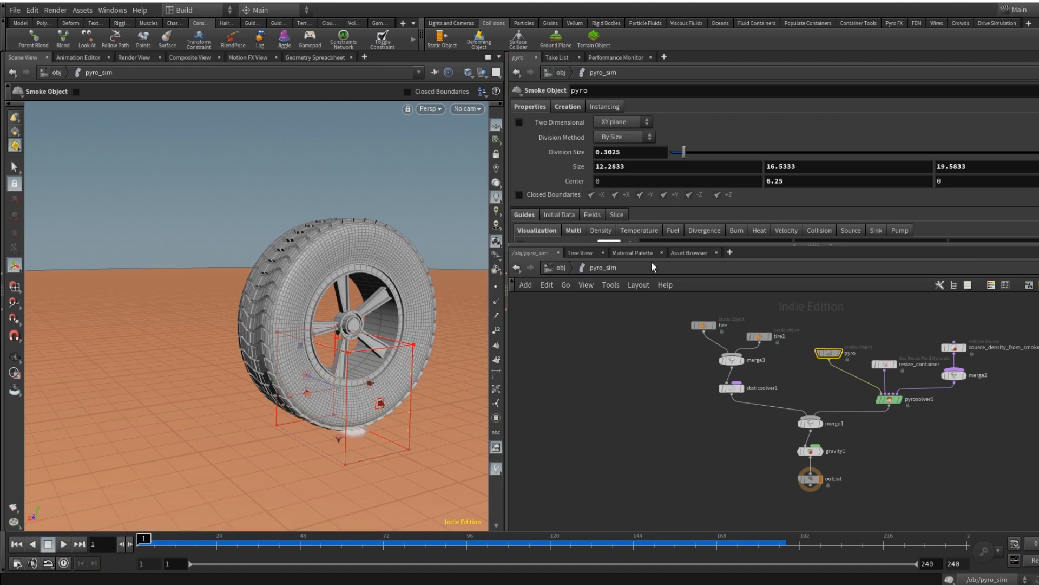
Display the resize_container settings and play the first few frames to watch the container's bounds resize.
{"action": "left_click", "coordinate": [882, 364]}
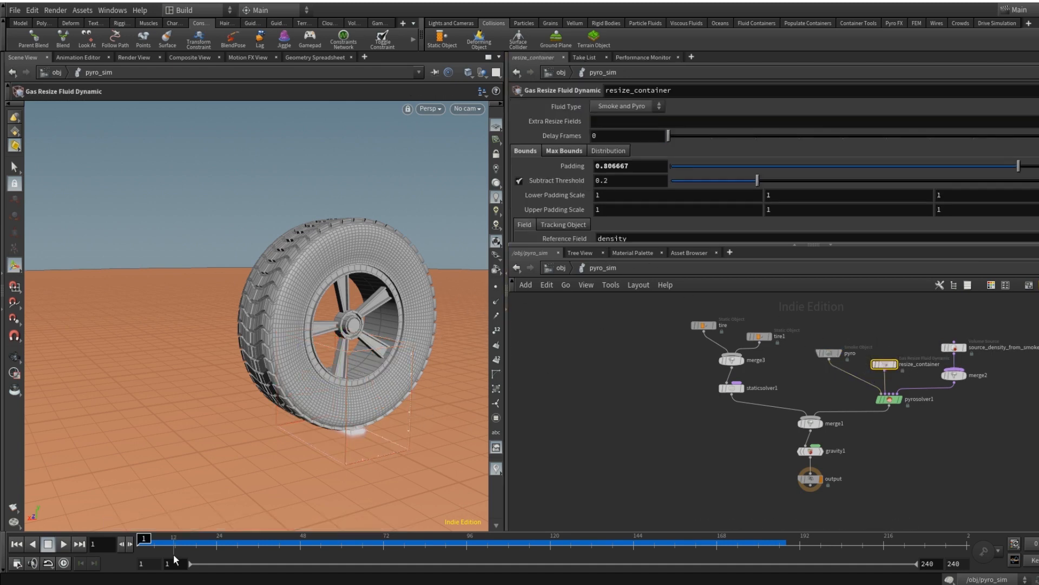
{"action": "left_click", "coordinate": [64, 544]}
{"action": "key", "text": "Escape"}
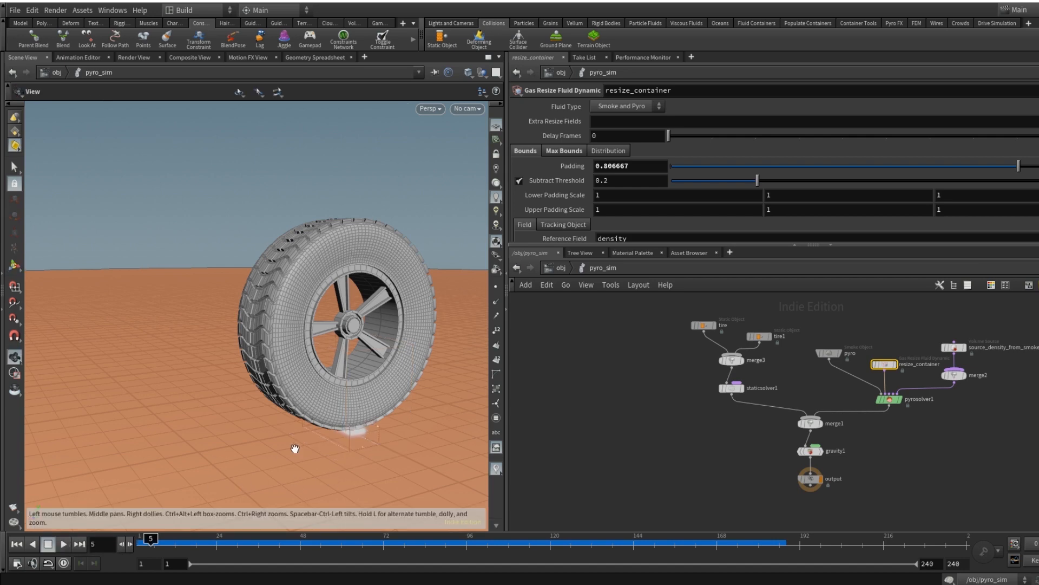
Play the simulation with the resize_container bounds shown, switch the view to cam1, and stop the playback.
{"action": "left_click_drag", "start_coordinate": [297, 452], "coordinate": [361, 421]}
{"action": "key", "text": "Return"}
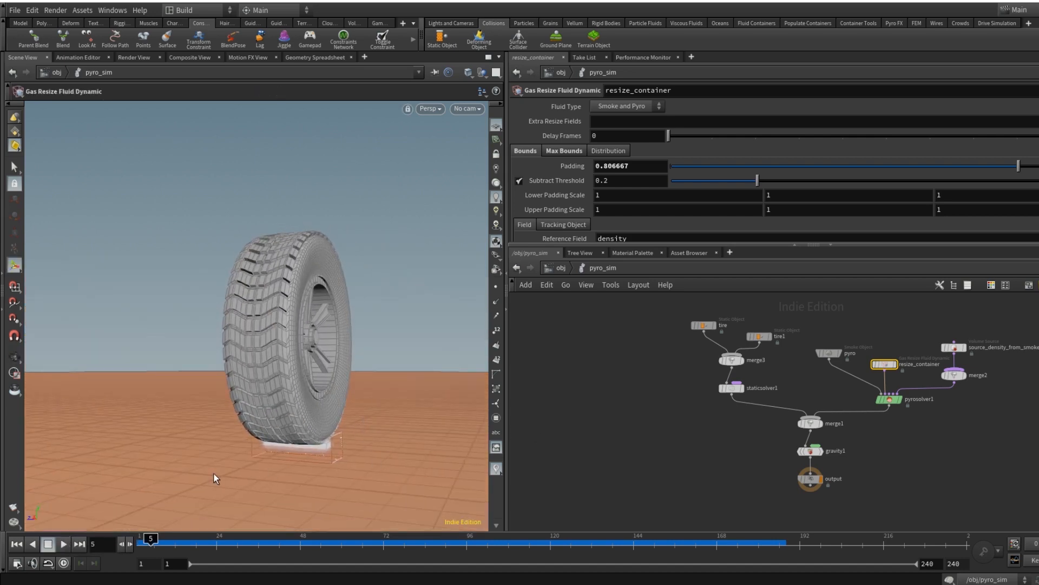
{"action": "left_click", "coordinate": [64, 543]}
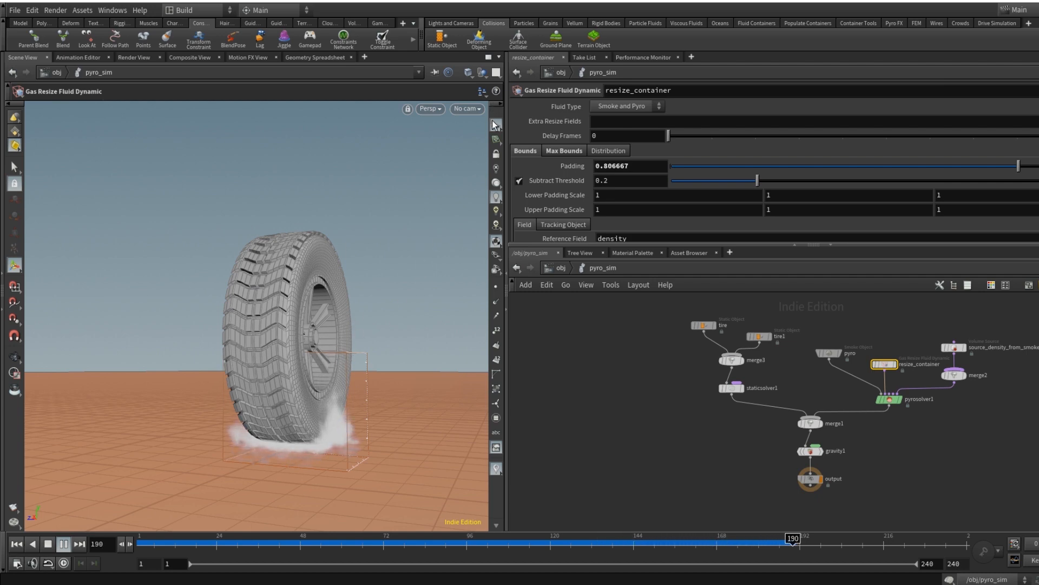
{"action": "left_click", "coordinate": [472, 109]}
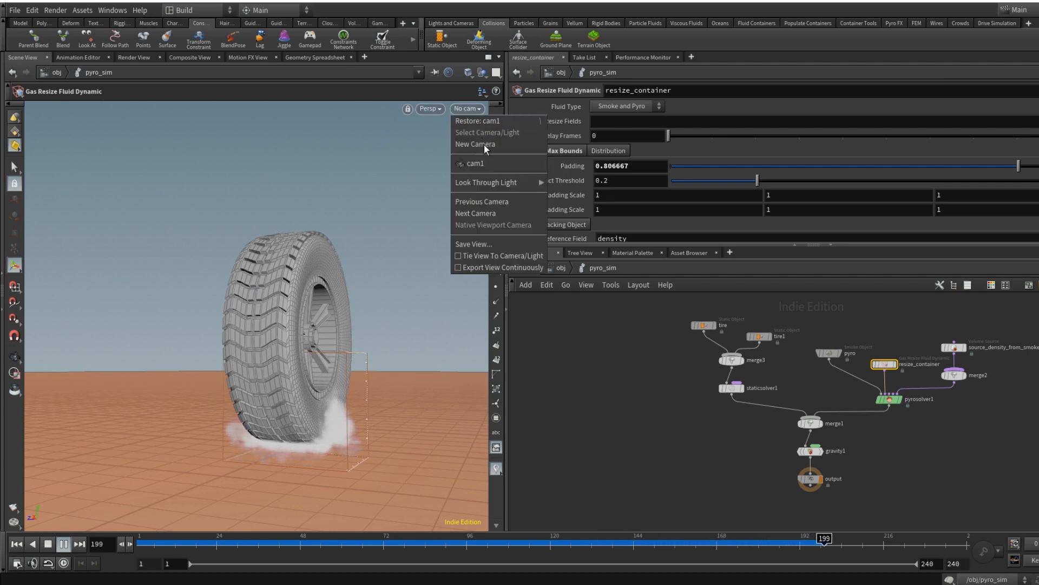
{"action": "left_click", "coordinate": [486, 164]}
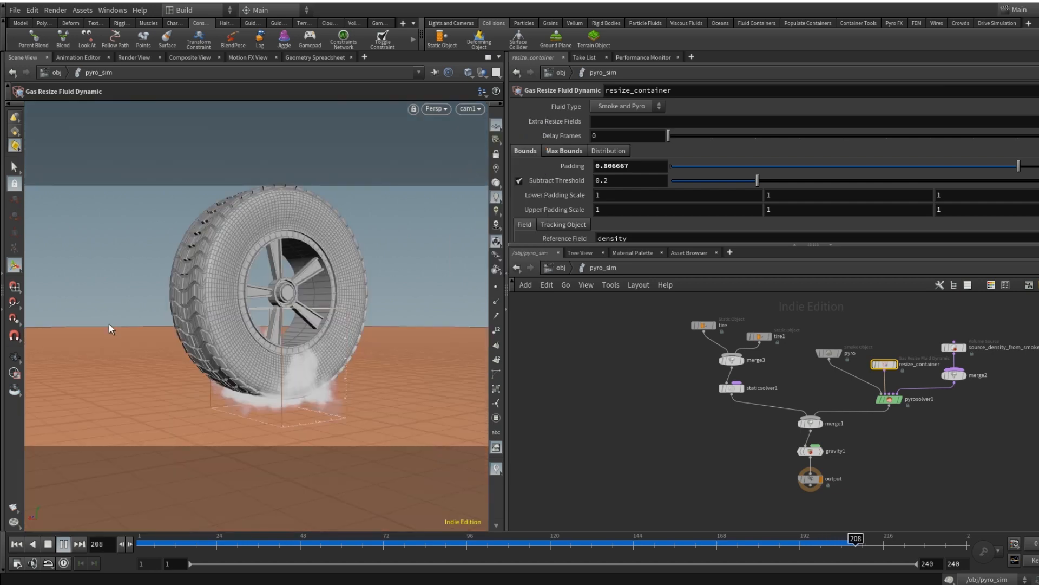
{"action": "left_click", "coordinate": [48, 544]}
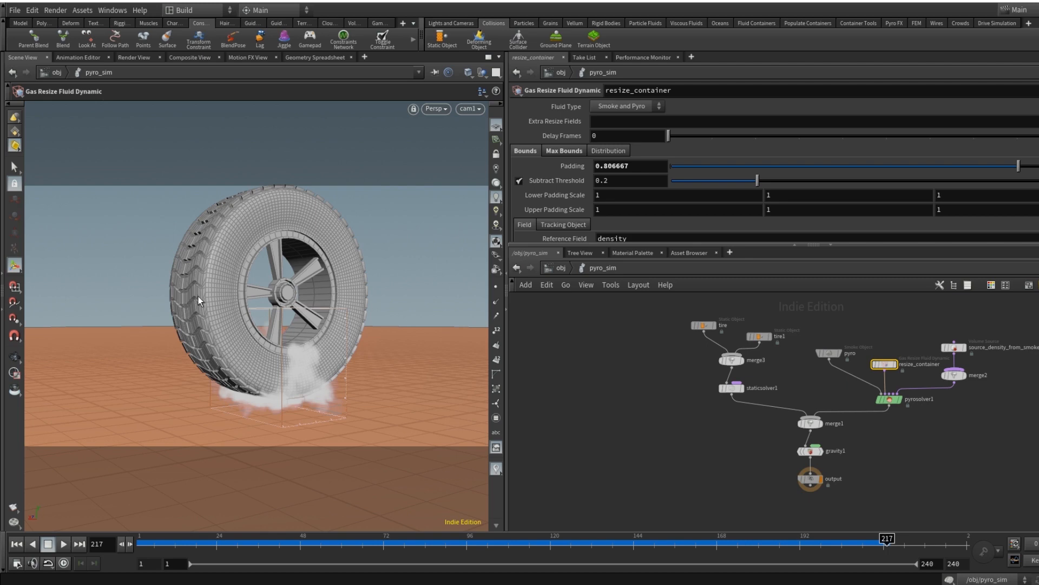
Enlarge the pyro smoke container upward and along both X sides to about 54.96 × 39.69 × 19.58, extending it mainly behind the tire.
{"action": "left_click", "coordinate": [828, 352]}
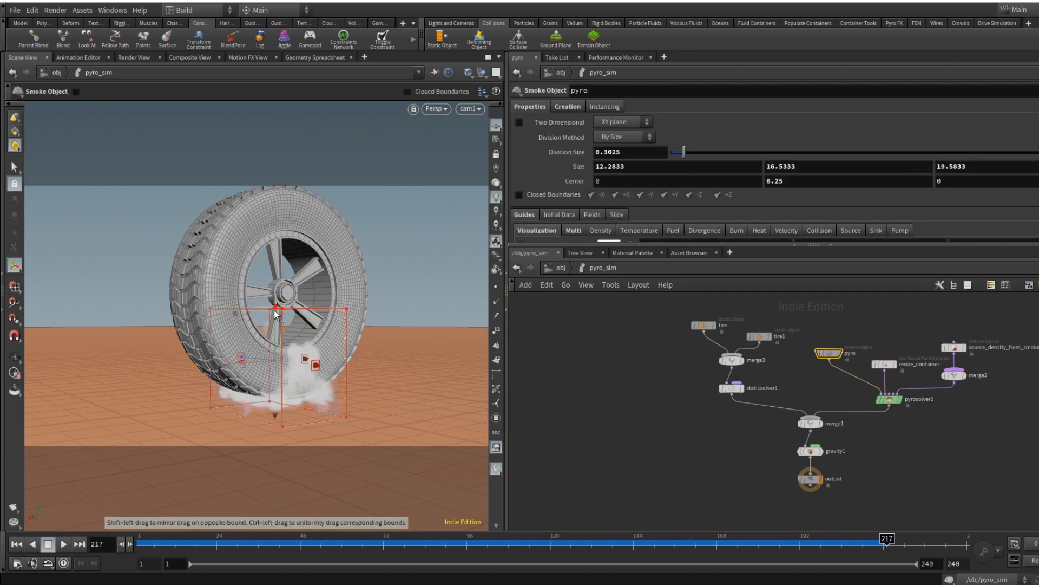
{"action": "left_click_drag", "start_coordinate": [277, 312], "coordinate": [281, 132]}
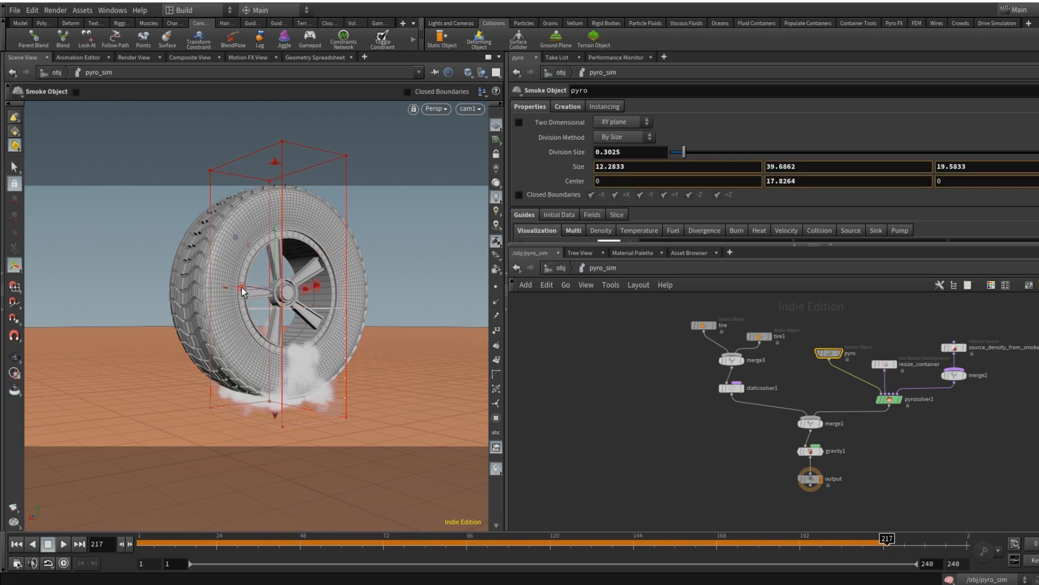
{"action": "left_click_drag", "start_coordinate": [242, 287], "coordinate": [21, 295]}
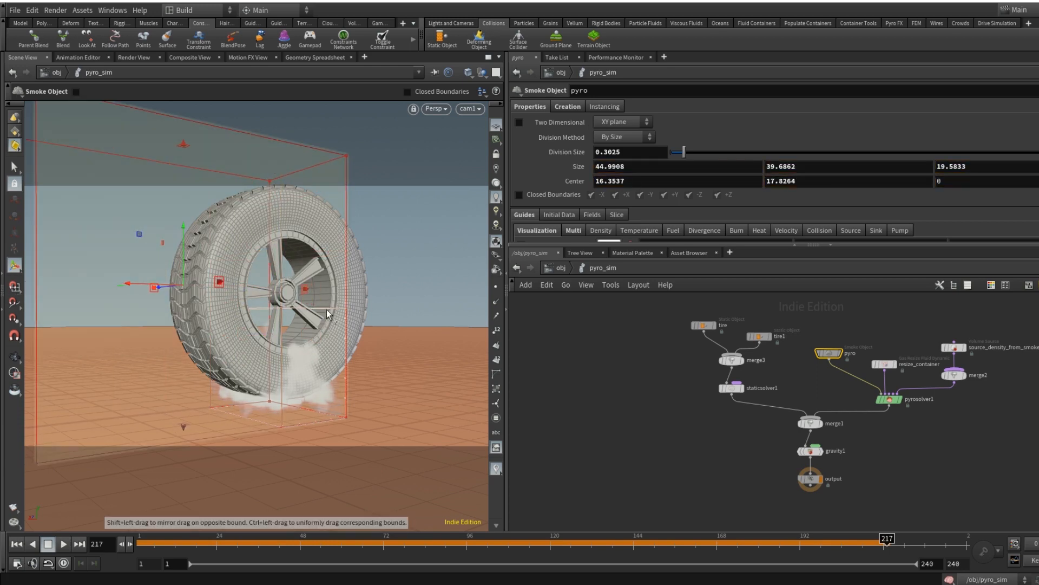
{"action": "left_click_drag", "start_coordinate": [312, 281], "coordinate": [336, 286]}
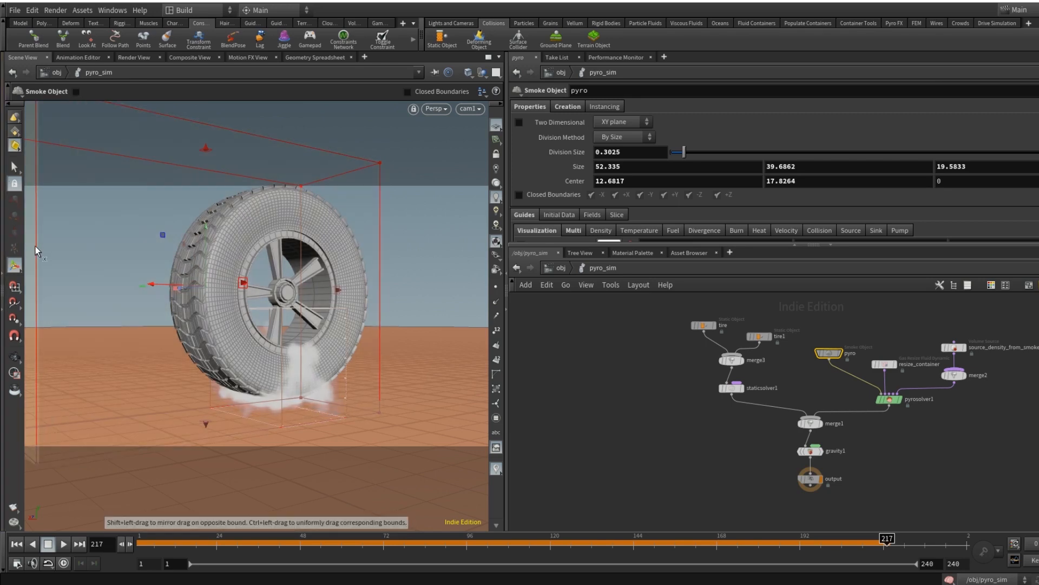
{"action": "left_click_drag", "start_coordinate": [27, 248], "coordinate": [2, 252]}
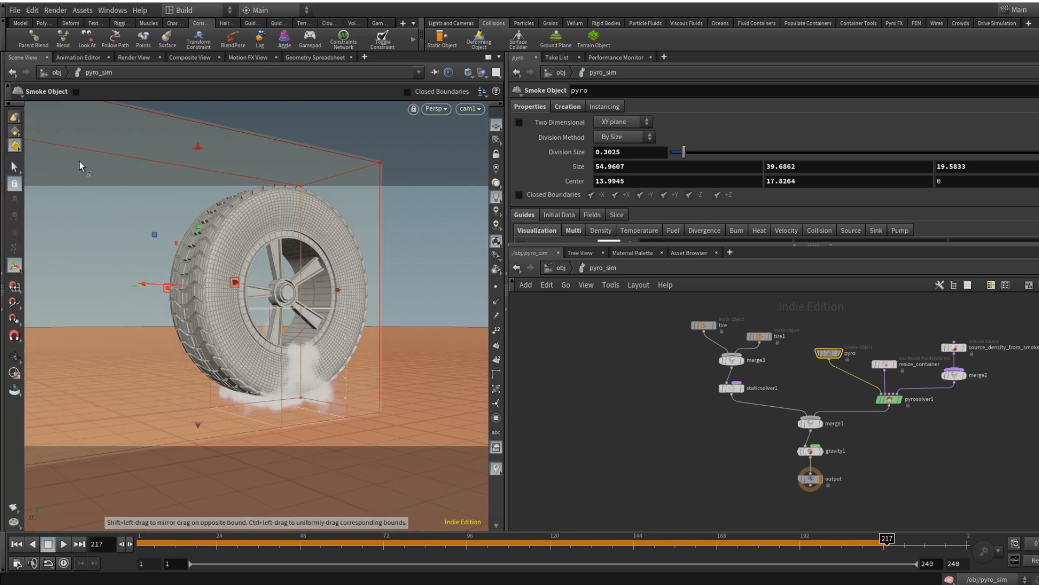
Replay the simulation from the first frame to check the smoke in the enlarged container, then return to frame 1.
{"action": "left_click", "coordinate": [16, 544]}
{"action": "left_click", "coordinate": [62, 544]}
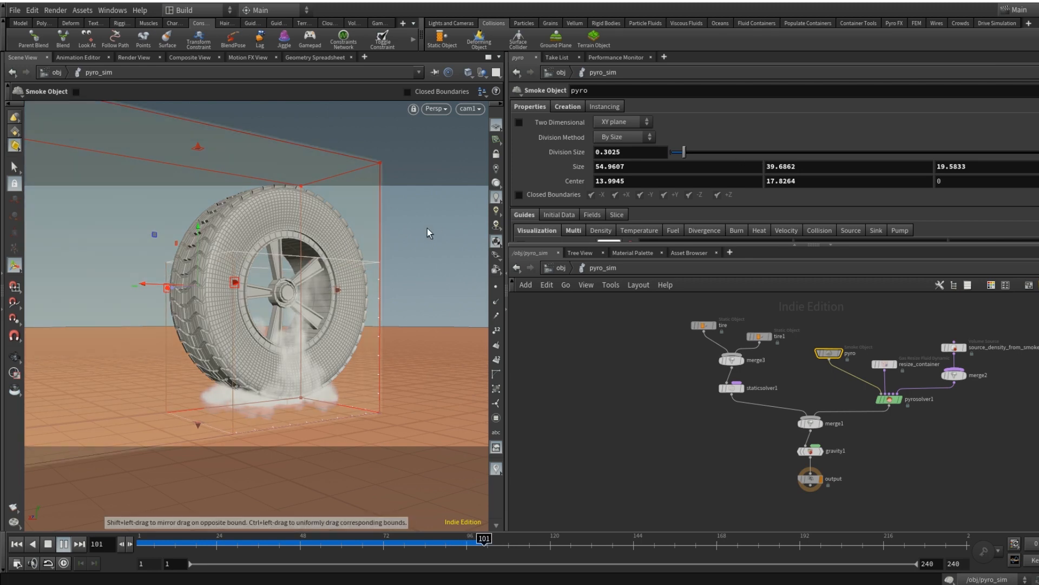
{"action": "left_click", "coordinate": [48, 543]}
{"action": "left_click", "coordinate": [16, 544]}
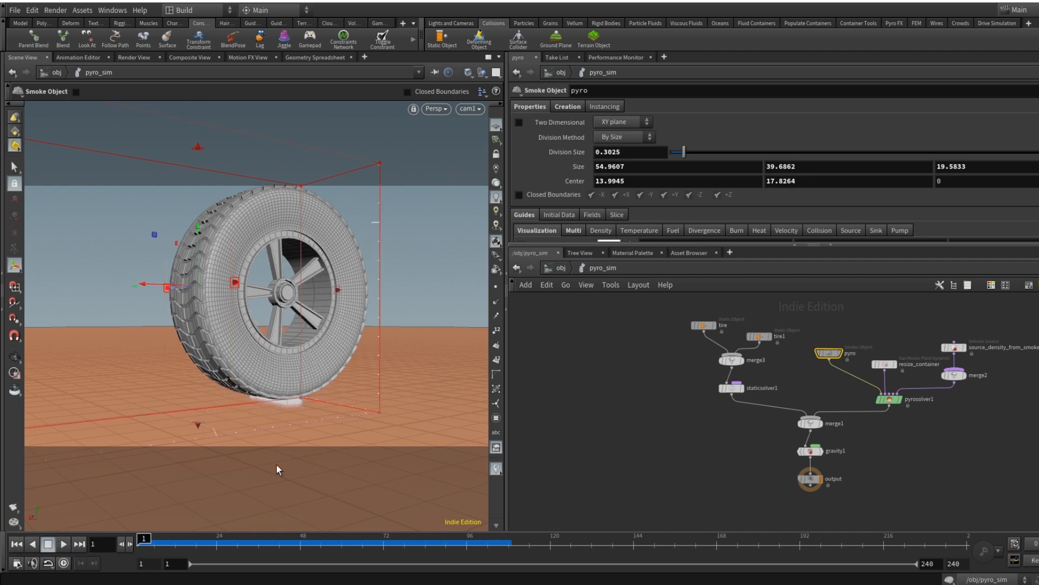
Go up to the obj level and automatically lay out all its nodes.
{"action": "left_click", "coordinate": [560, 268]}
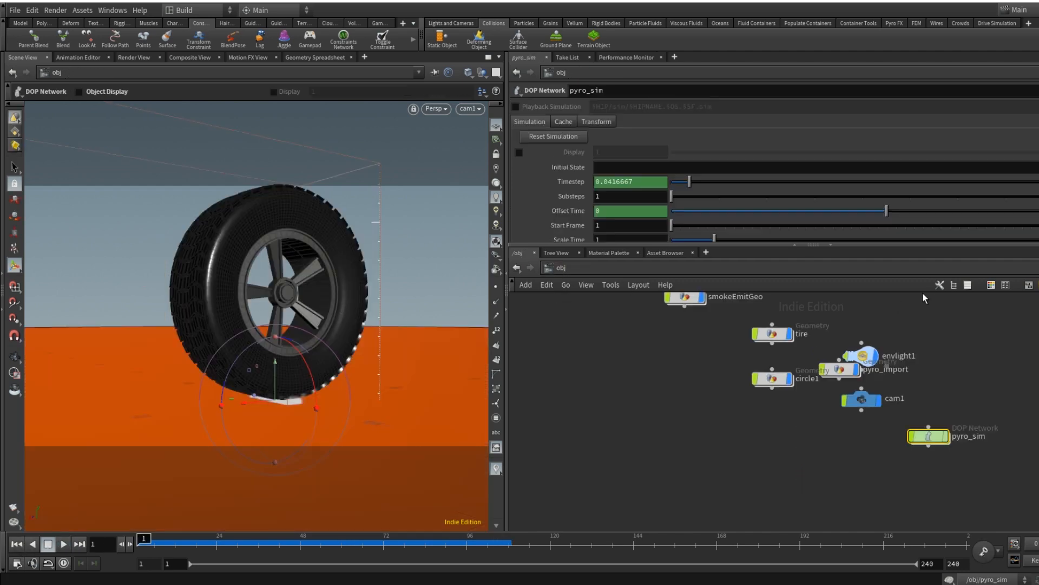
{"action": "key", "text": "l"}
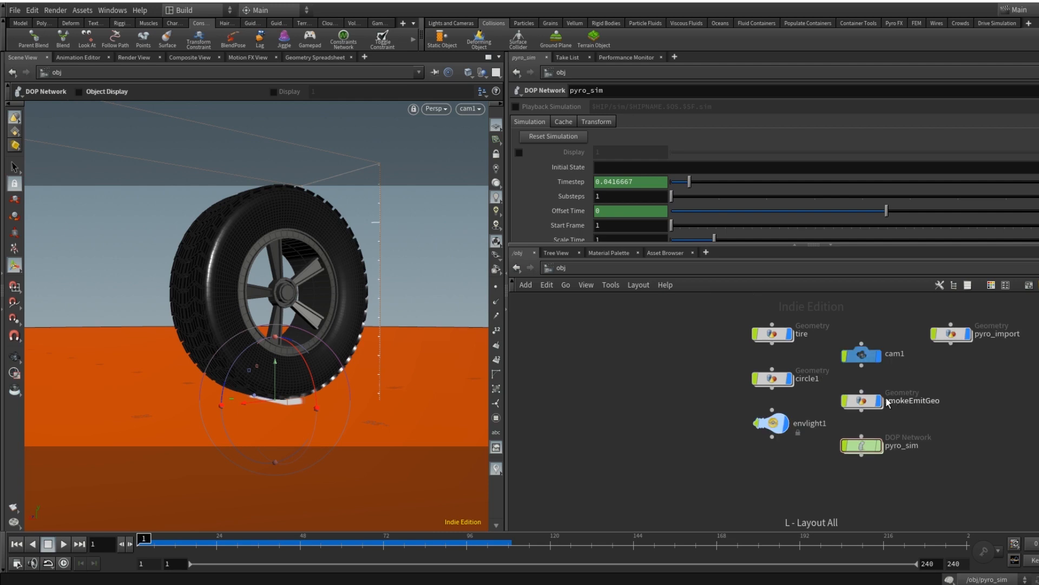
{"action": "left_click_drag", "start_coordinate": [988, 397], "coordinate": [930, 408]}
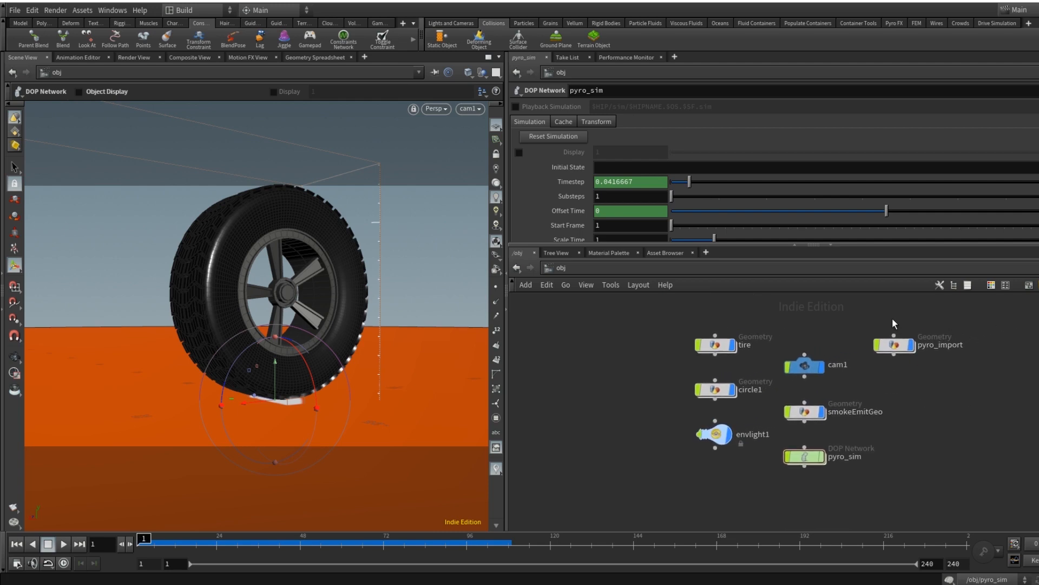
Set the tire geometry's Z rotation to 3000.
{"action": "mouse_move", "coordinate": [715, 344]}
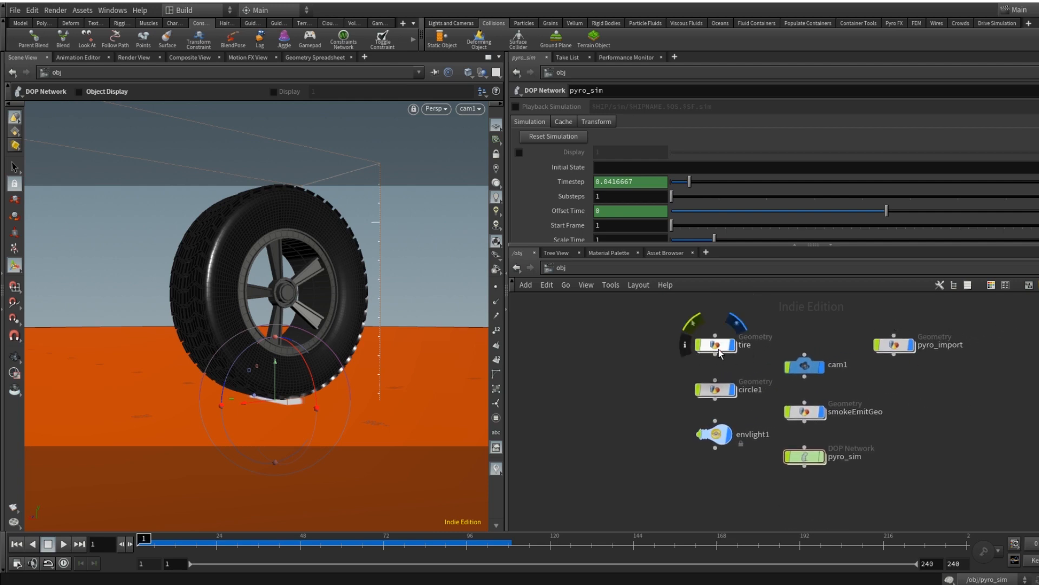
{"action": "left_click", "coordinate": [719, 344]}
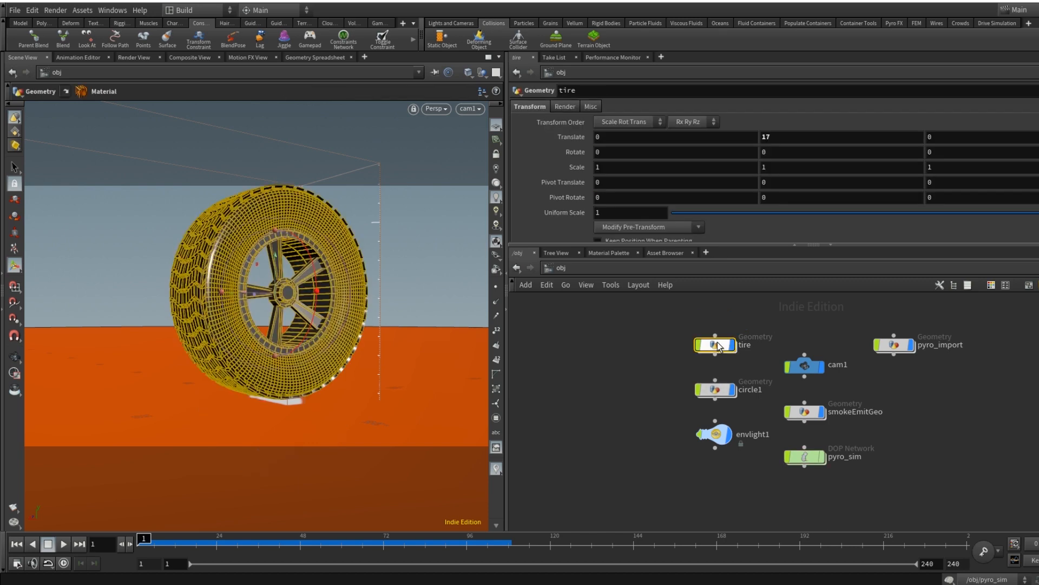
{"action": "middle_click", "coordinate": [957, 153]}
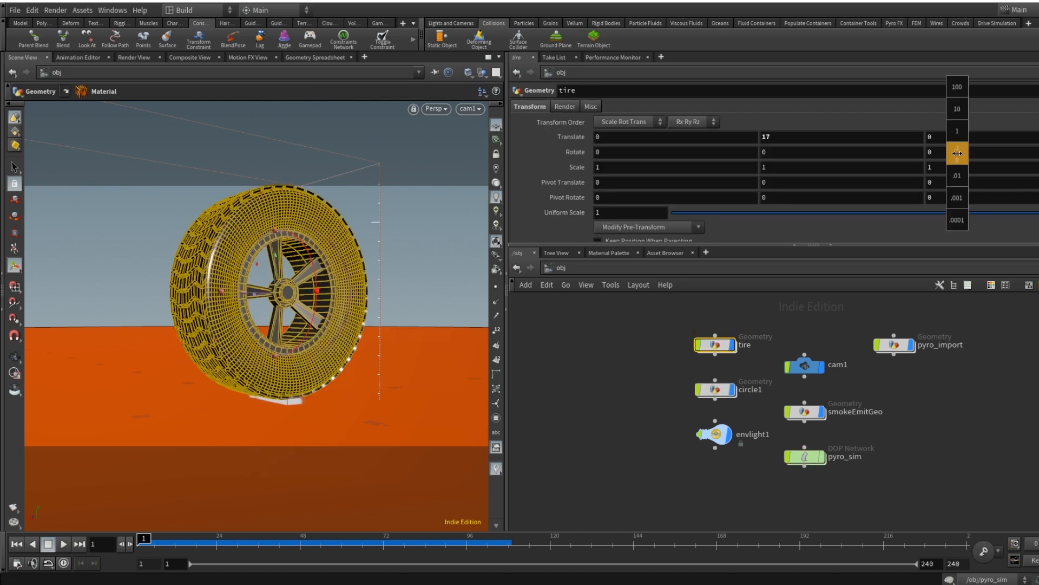
{"action": "middle_click_drag", "start_coordinate": [957, 154], "coordinate": [865, 151]}
{"action": "left_click", "coordinate": [968, 152]}
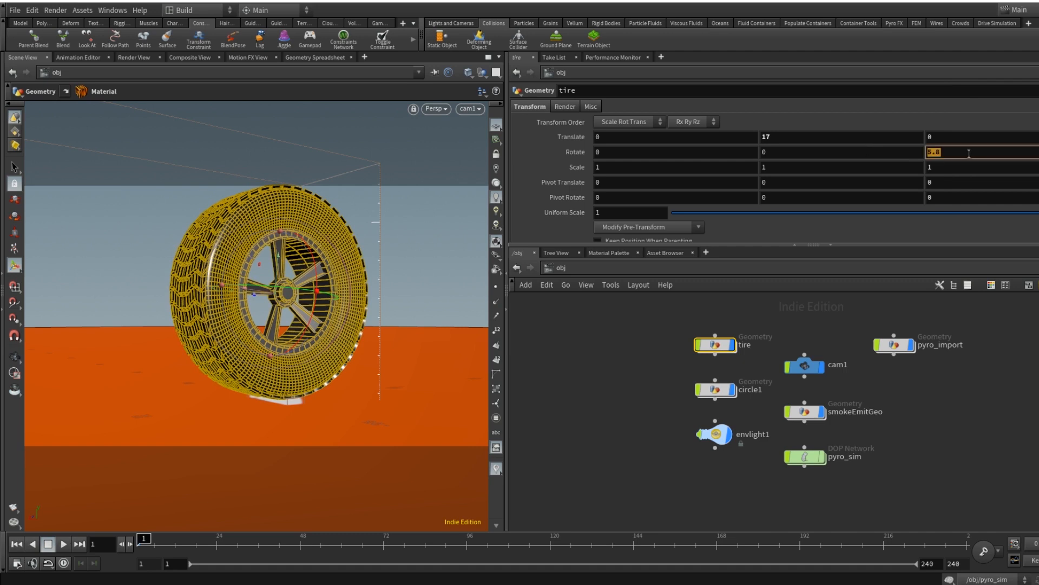
{"action": "type", "text": "3000"}
{"action": "key", "text": "Return"}
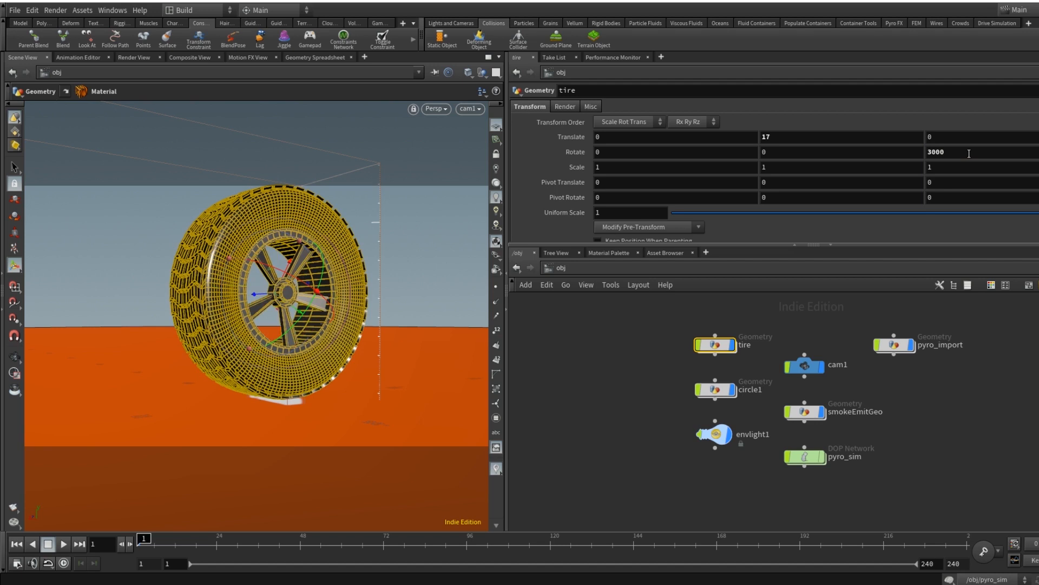
Go to frame 48 and keyframe the tire's Z rotation there at 3000.
{"action": "left_click", "coordinate": [302, 538]}
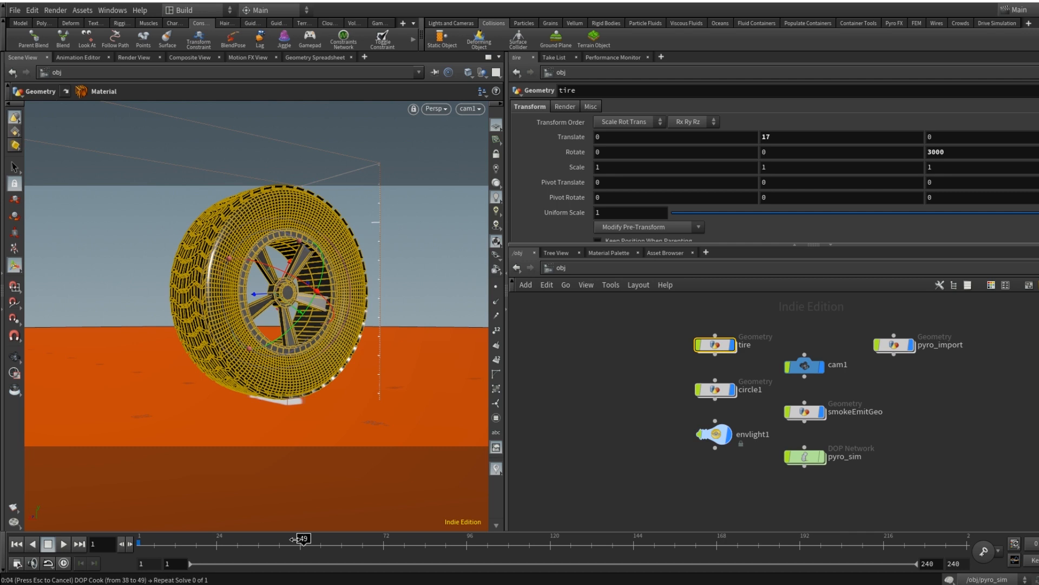
{"action": "key", "text": "Escape"}
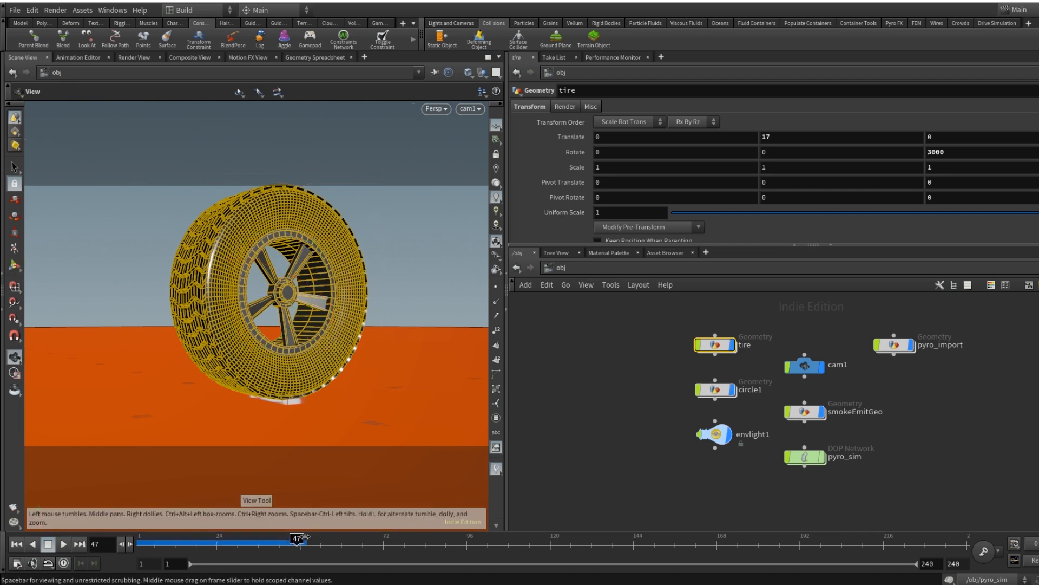
{"action": "left_click", "coordinate": [305, 538]}
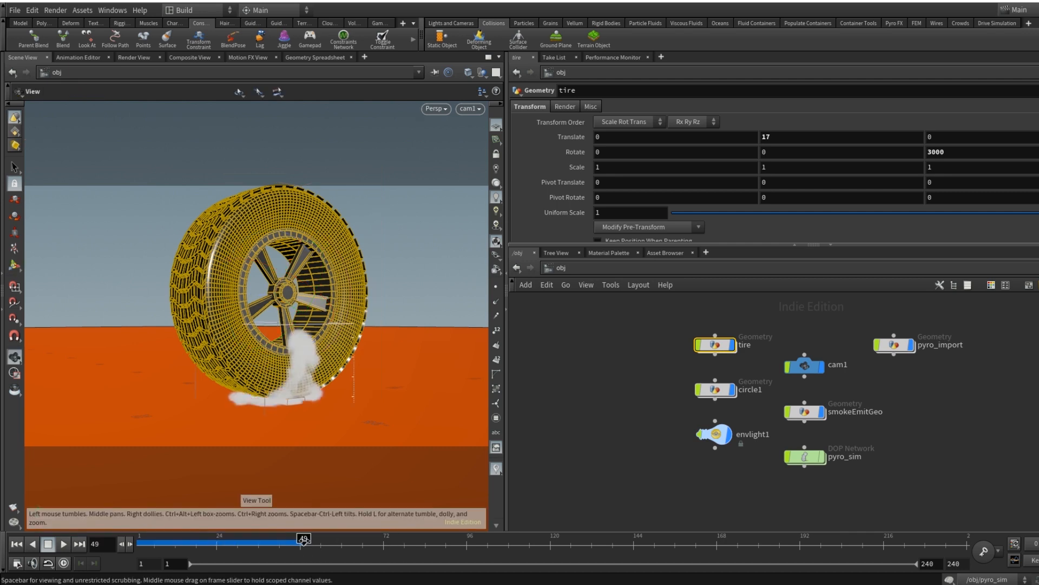
{"action": "left_click_drag", "start_coordinate": [304, 539], "coordinate": [304, 541]}
{"action": "left_click", "coordinate": [302, 542]}
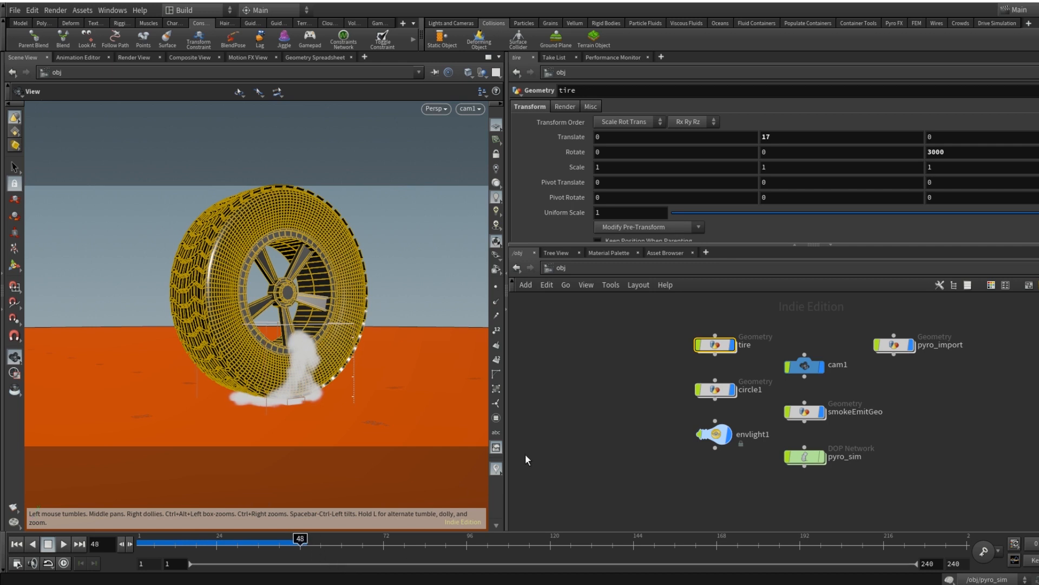
{"action": "left_click", "coordinate": [962, 152]}
{"action": "key", "text": "Return"}
{"action": "left_click", "coordinate": [970, 155], "text": "alt"}
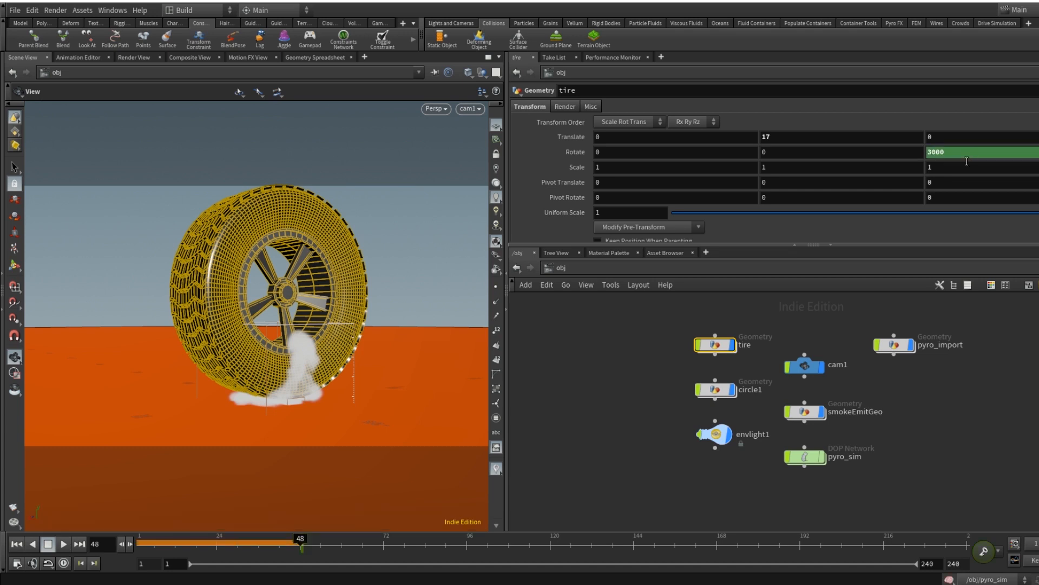
Return to frame 1, set the tire's Z rotation to 0, and keyframe it.
{"action": "left_click", "coordinate": [144, 540]}
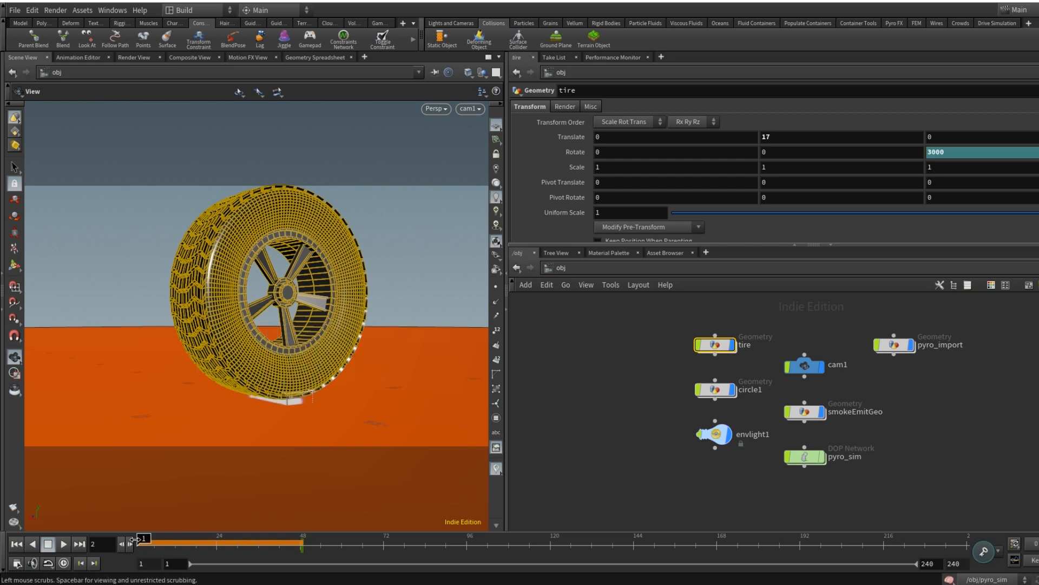
{"action": "double_click", "coordinate": [966, 154]}
{"action": "type", "text": "0"}
{"action": "key", "text": "Return"}
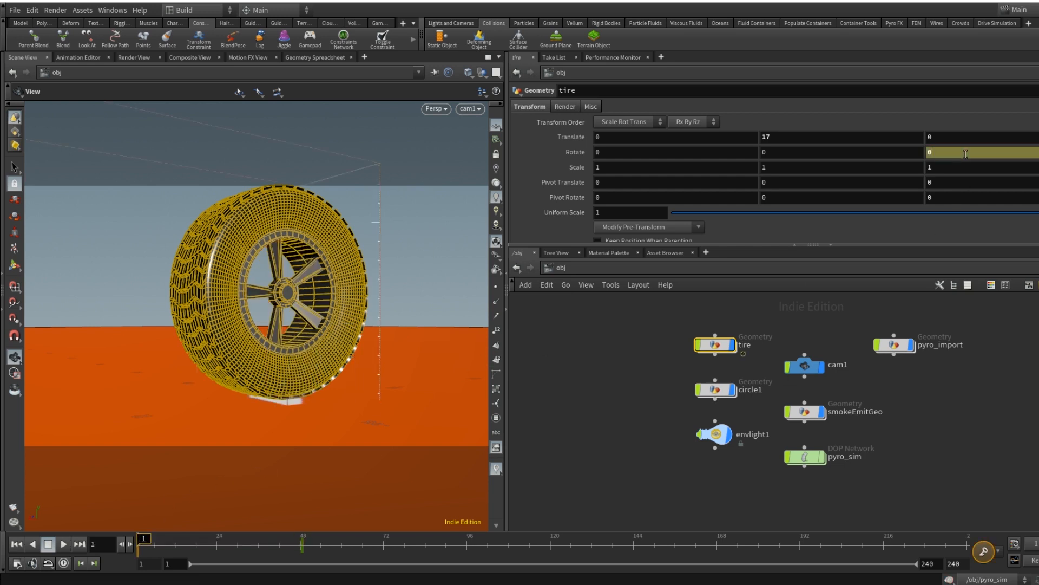
{"action": "left_click", "coordinate": [966, 153], "text": "alt"}
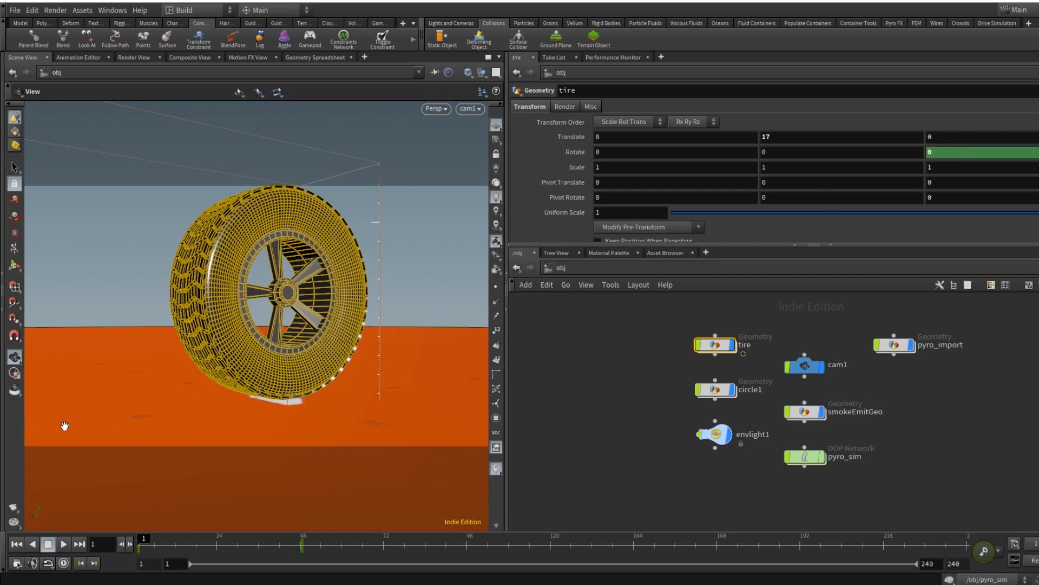
Play the simulation with the spinning tire to about frame 35 to check how the smoke is dragged along.
{"action": "left_click", "coordinate": [63, 544]}
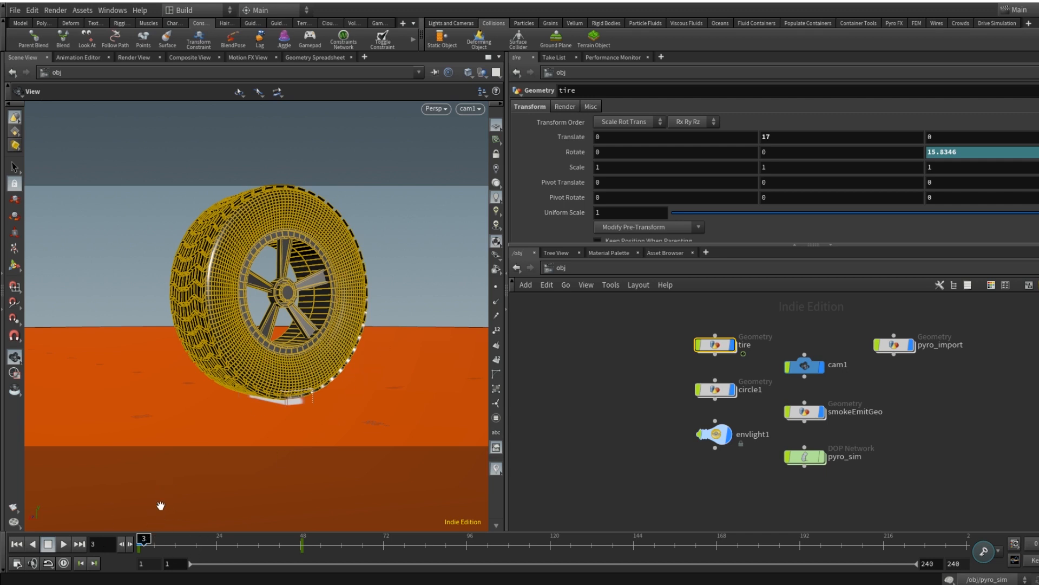
{"action": "left_click", "coordinate": [63, 544]}
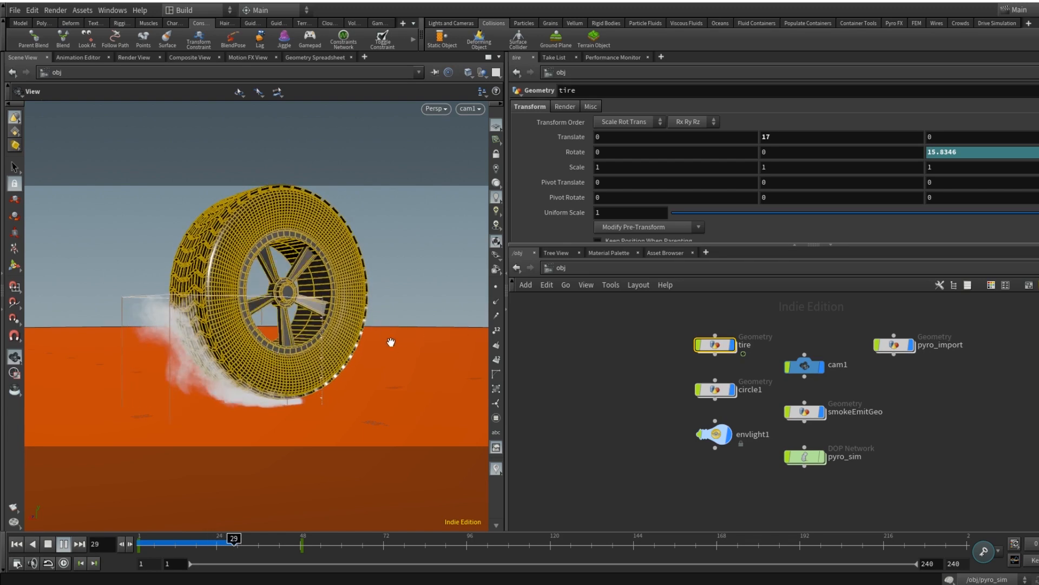
{"action": "left_click", "coordinate": [47, 544]}
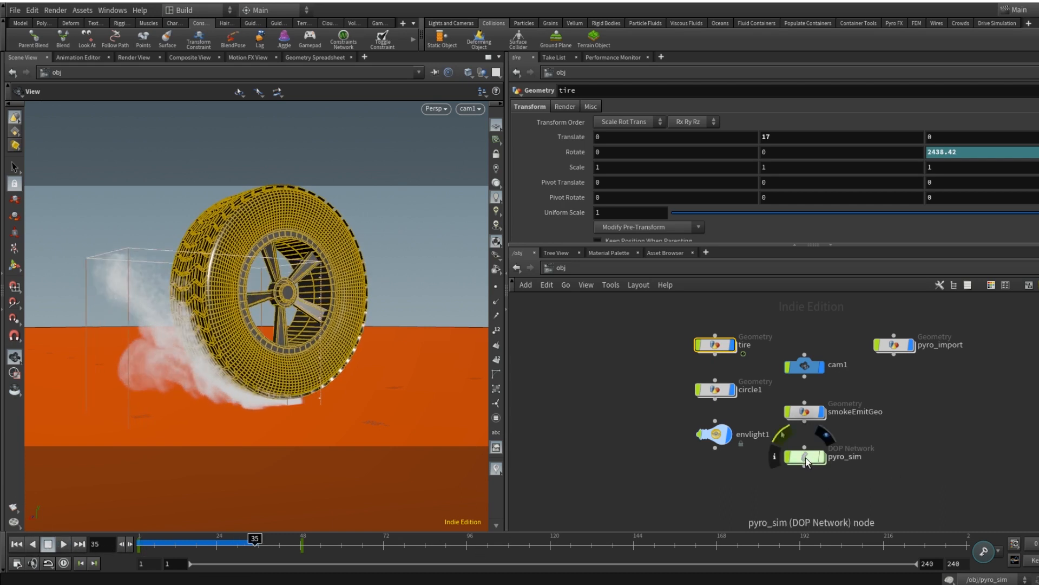
Open the pyro_sim network and continue the playback to about frame 45 to check the smoke against the container bounds.
{"action": "mouse_move", "coordinate": [726, 395]}
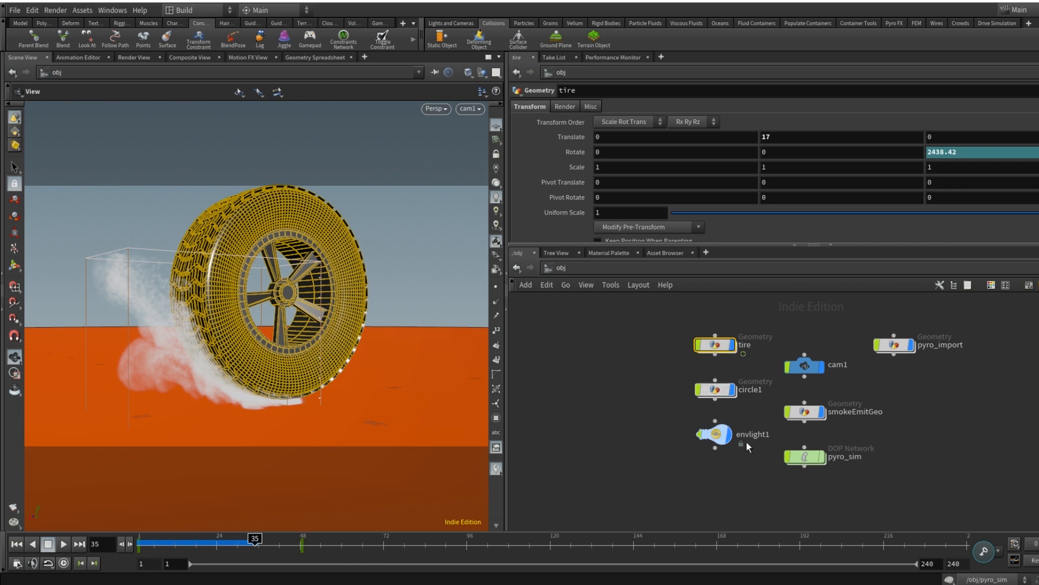
{"action": "double_click", "coordinate": [804, 457]}
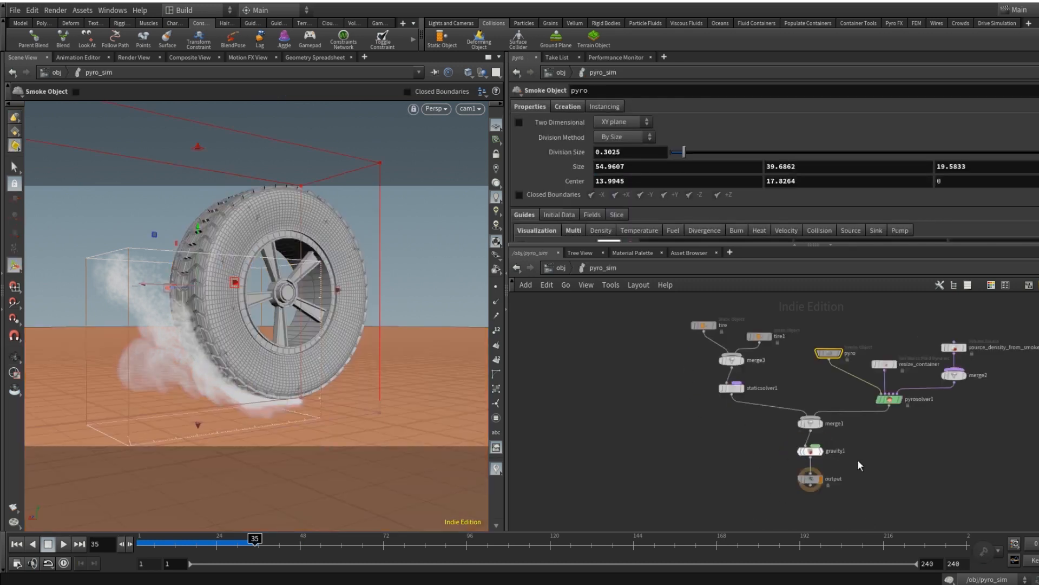
{"action": "left_click", "coordinate": [65, 543]}
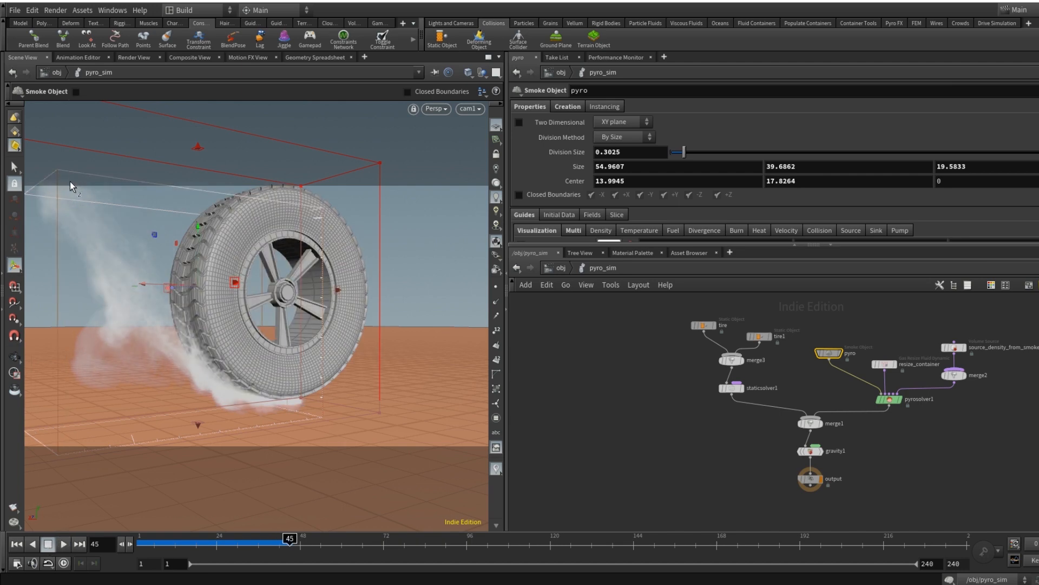
{"action": "key", "text": "Escape"}
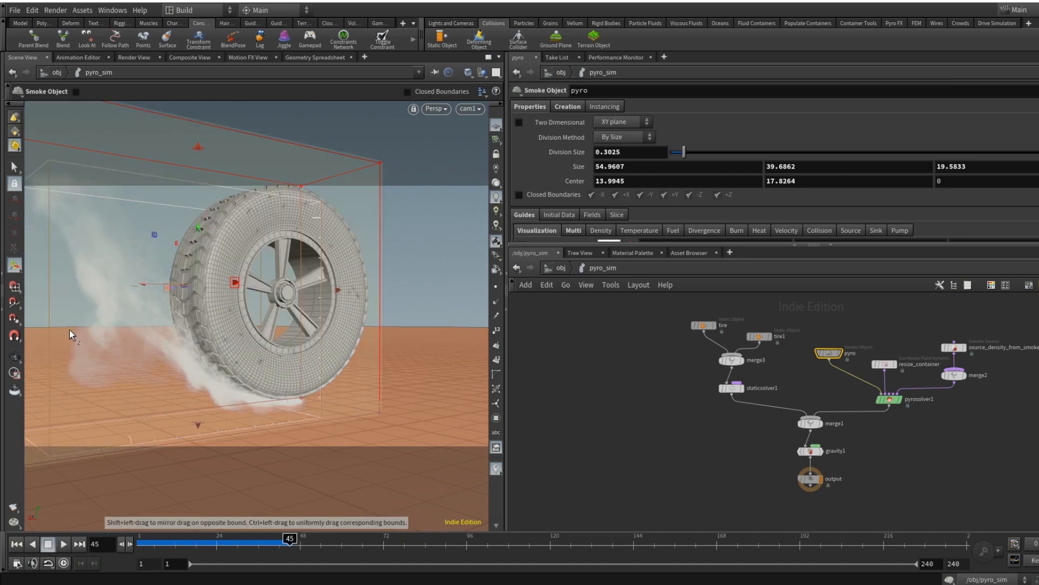
Scrub the simulated frames between about 32 and 45 to examine the smoke against the container bounds, and return to frame 1.
{"action": "left_click_drag", "start_coordinate": [290, 539], "coordinate": [245, 540]}
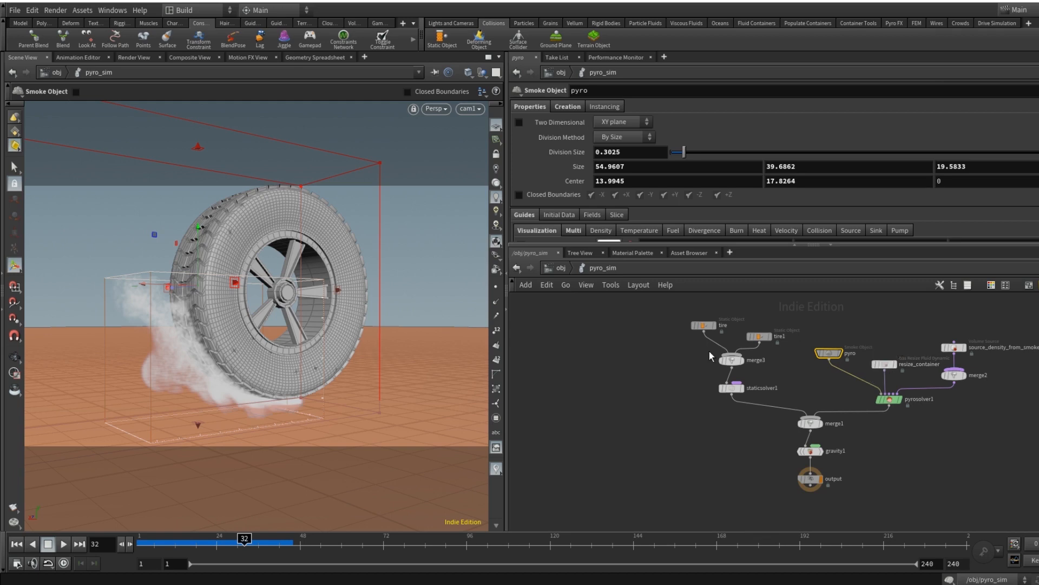
{"action": "left_click_drag", "start_coordinate": [244, 539], "coordinate": [275, 539]}
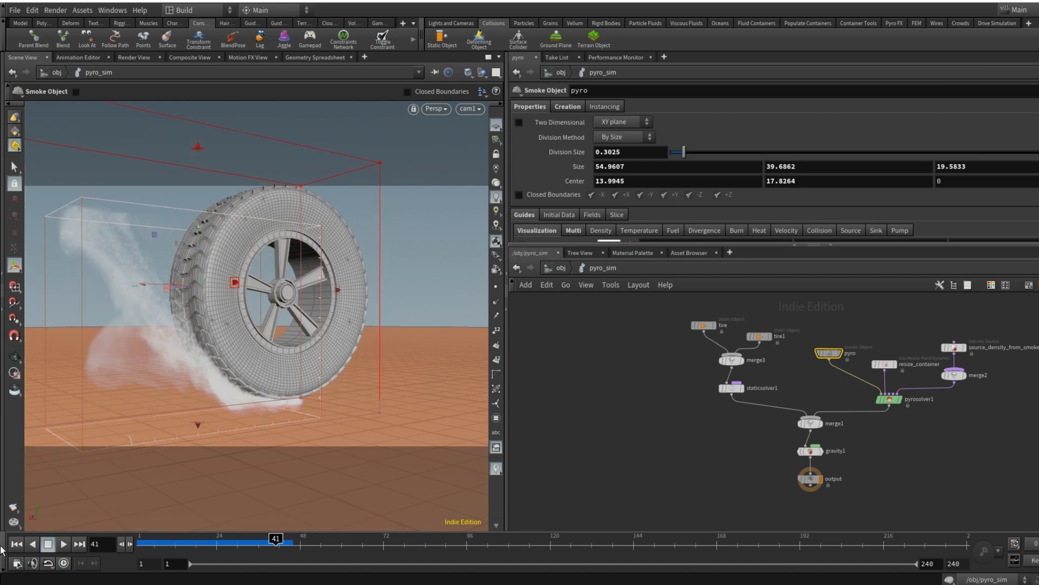
{"action": "left_click", "coordinate": [20, 544]}
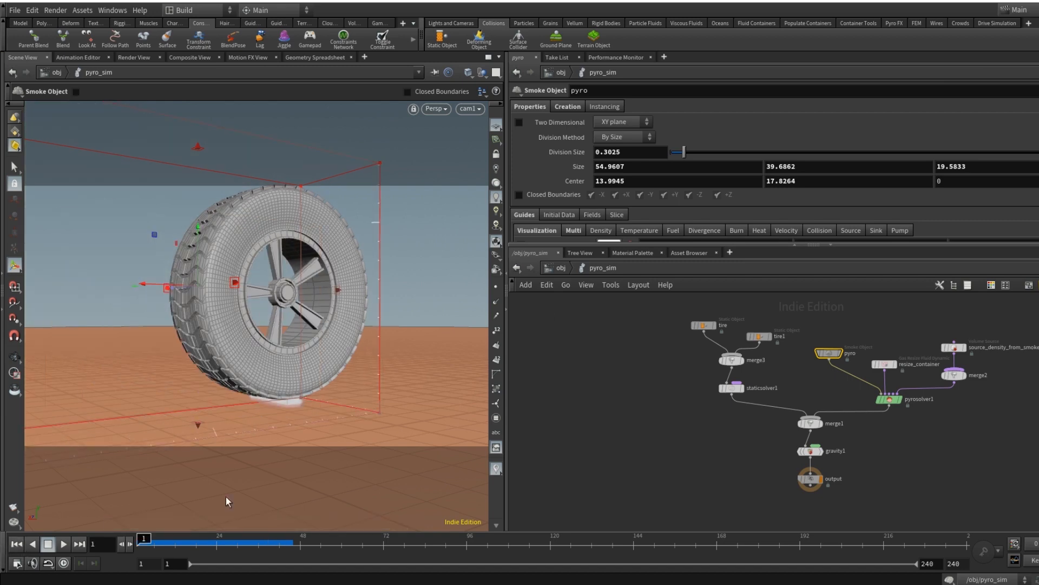
Set the padding of resize_container to 2 and play the simulation to about frame 21 to test it.
{"action": "left_click", "coordinate": [886, 364]}
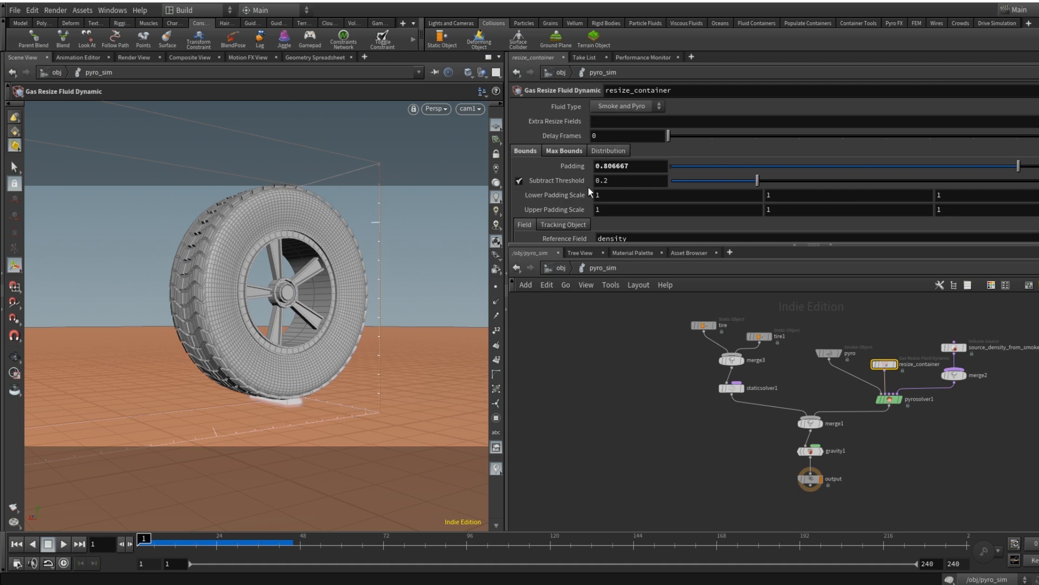
{"action": "left_click", "coordinate": [646, 163]}
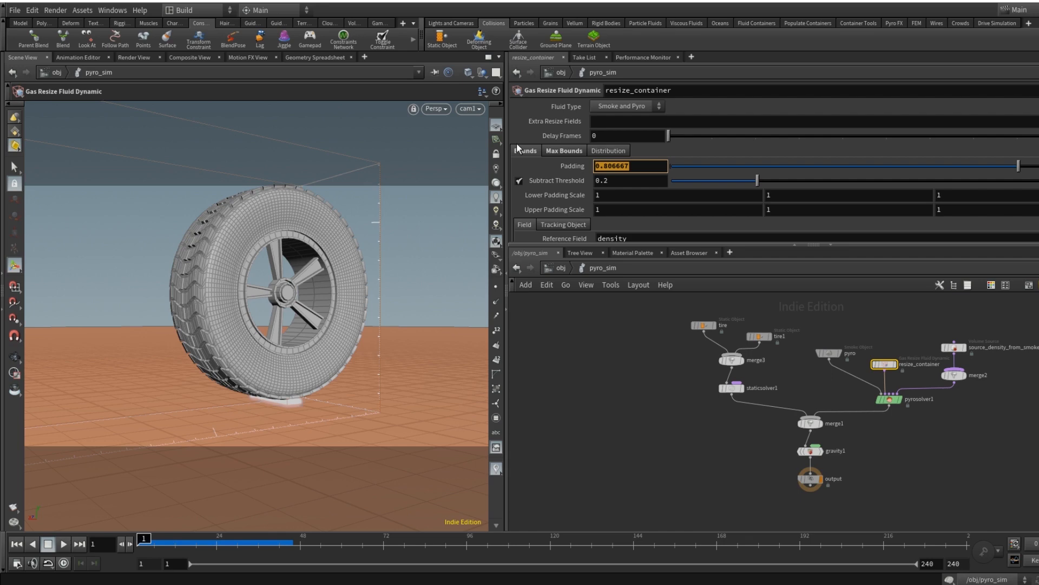
{"action": "type", "text": "2"}
{"action": "key", "text": "Return"}
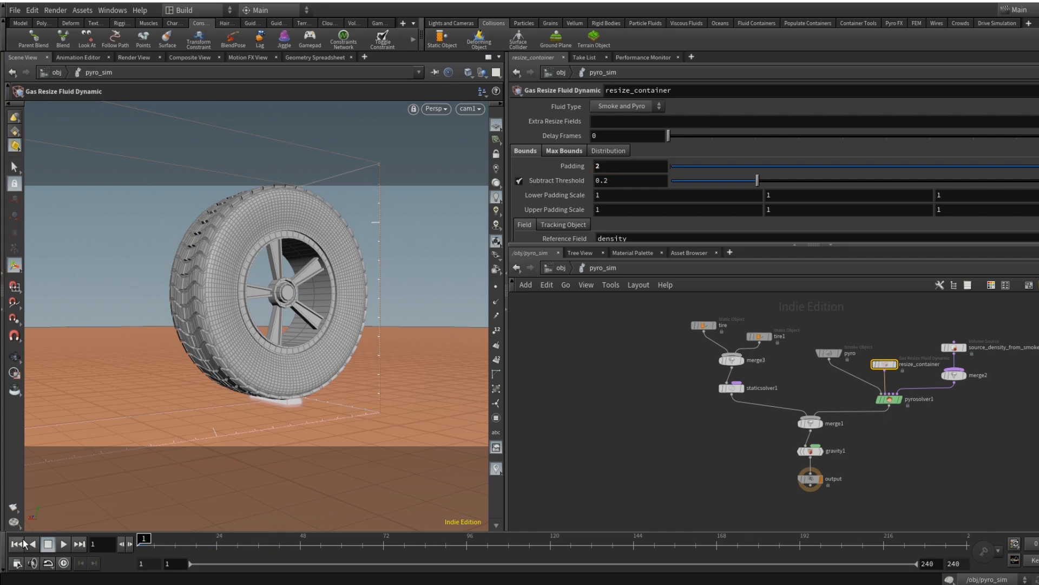
{"action": "left_click", "coordinate": [62, 544]}
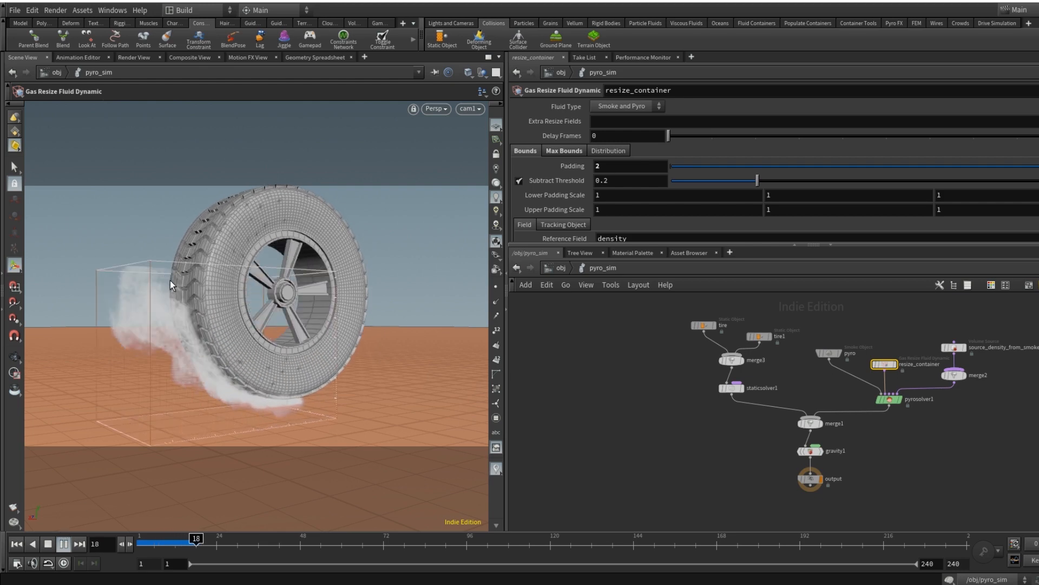
{"action": "left_click", "coordinate": [48, 543]}
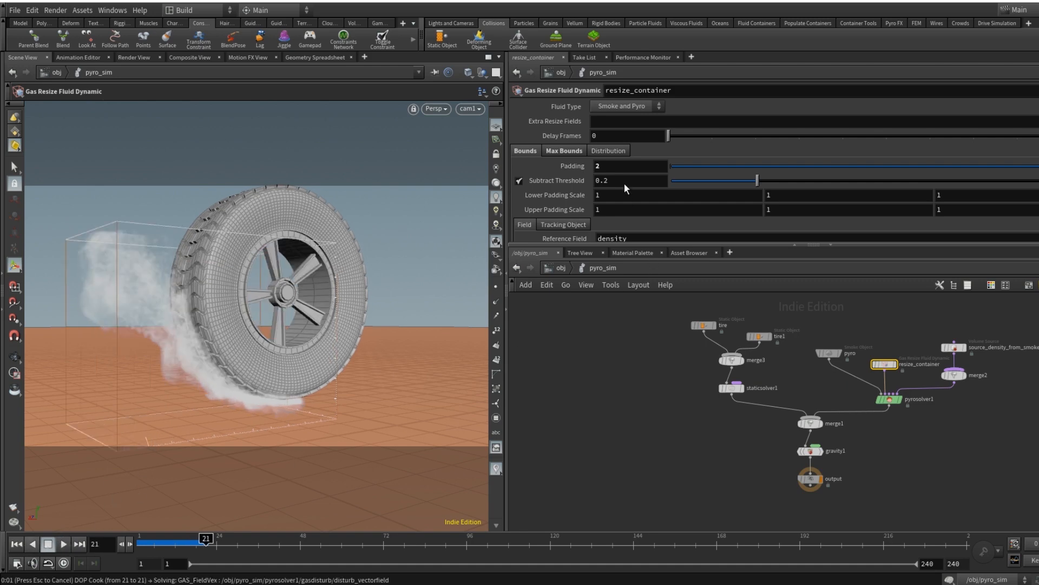
Return to frame 1 and set the padding of resize_container to 5.
{"action": "key", "text": "ctrl+Up"}
{"action": "double_click", "coordinate": [628, 165]}
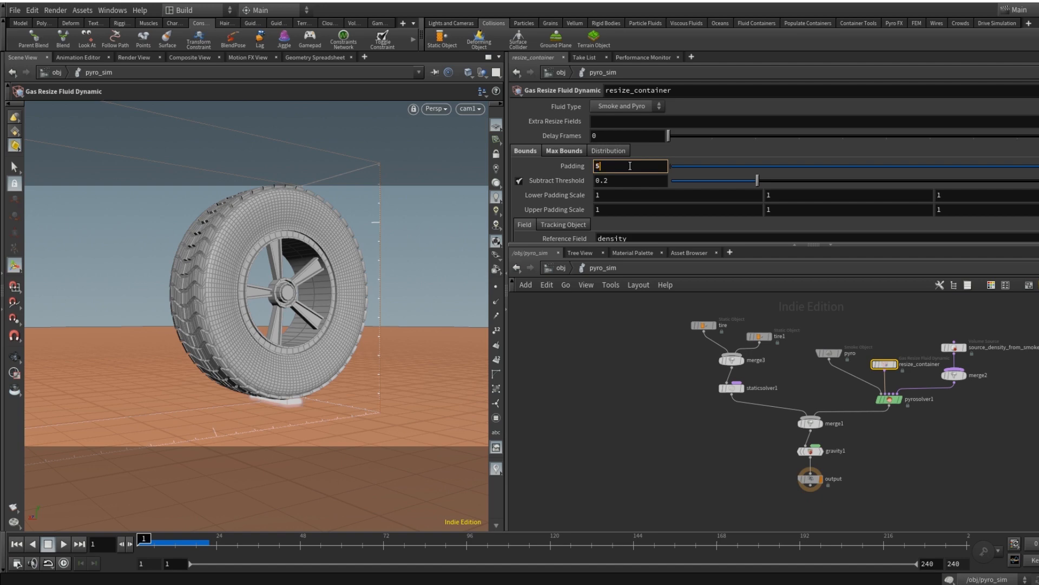
{"action": "key", "text": "Return"}
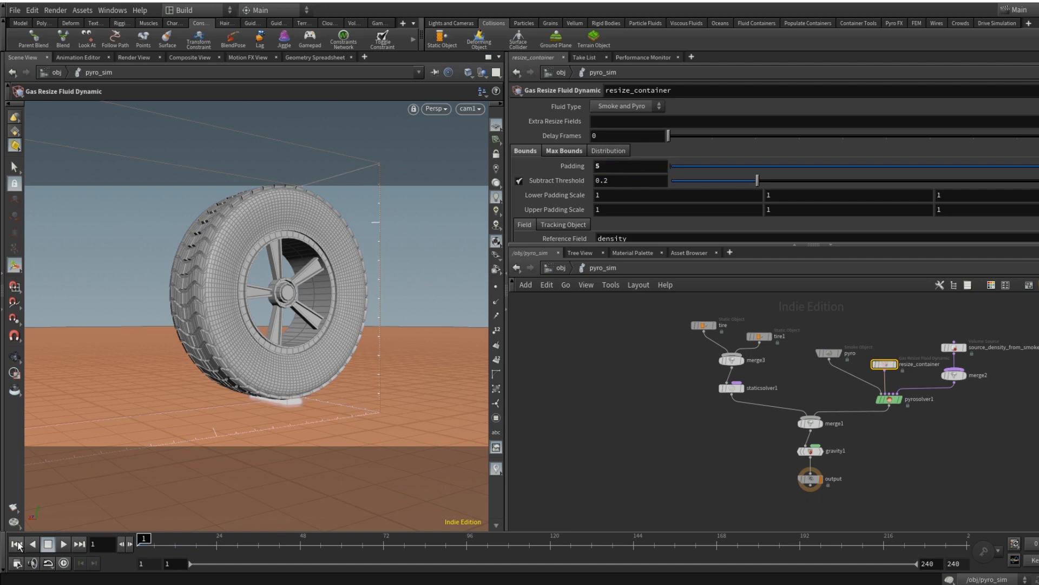
Play the simulation to frame 24 to check whether the smoke still reaches the edge of the resized container.
{"action": "left_click", "coordinate": [63, 544]}
{"action": "left_click", "coordinate": [64, 544]}
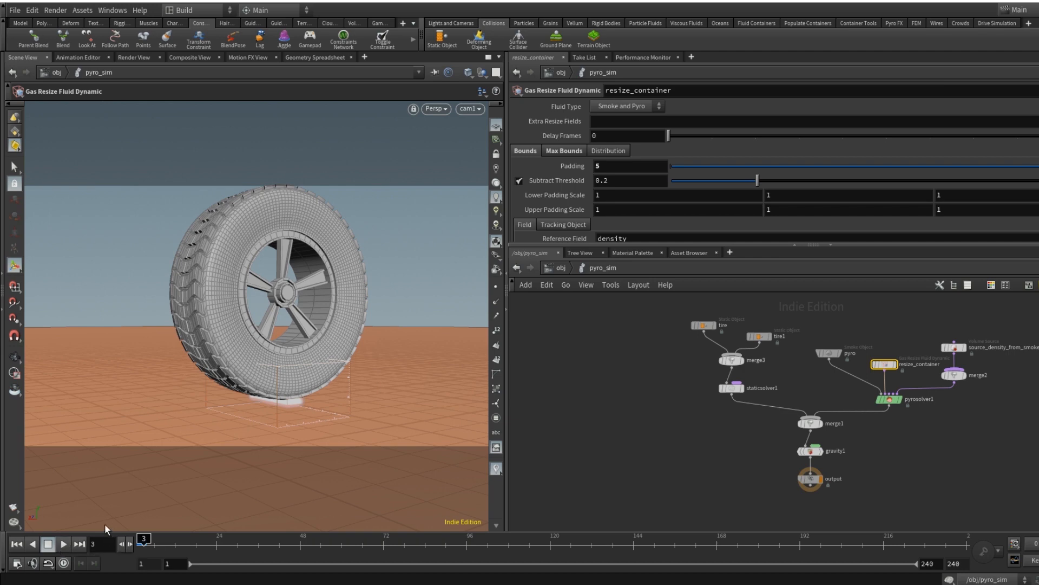
{"action": "left_click", "coordinate": [63, 543]}
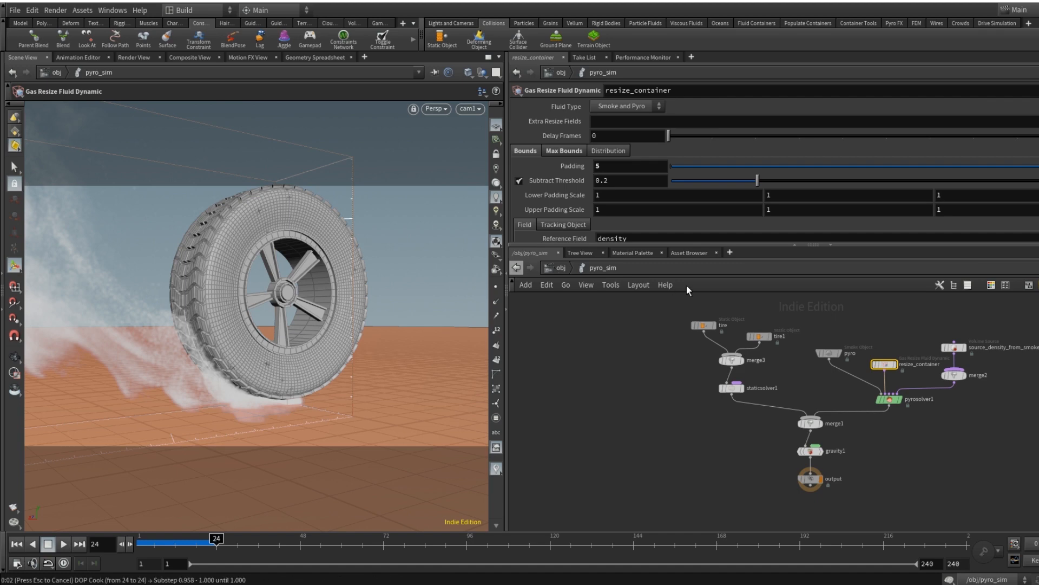
Return to the object level and render frame 24 through /obj/cam1, prioritising refinement around the wheel rim.
{"action": "left_click", "coordinate": [560, 268]}
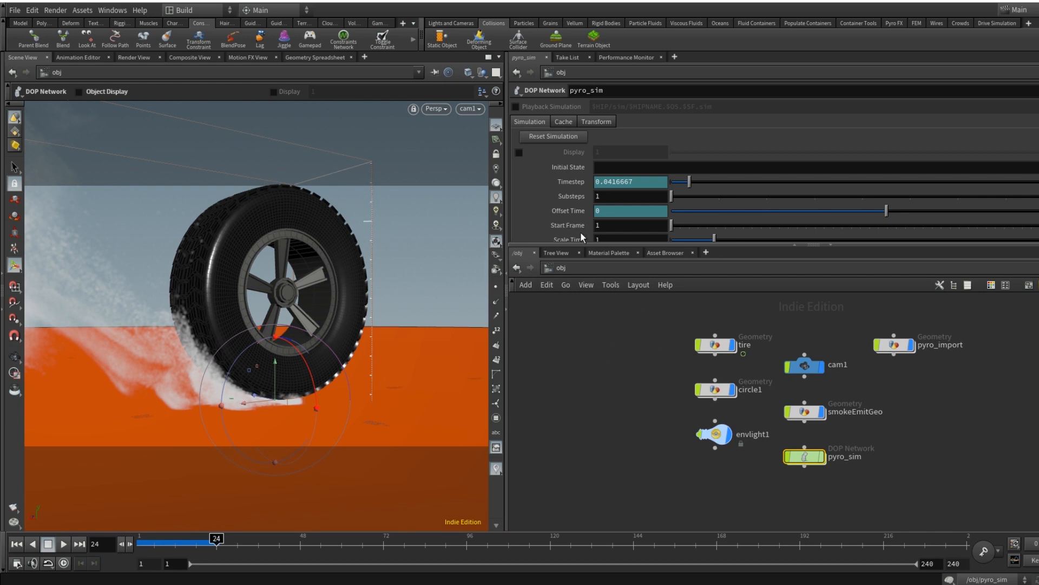
{"action": "left_click", "coordinate": [135, 60]}
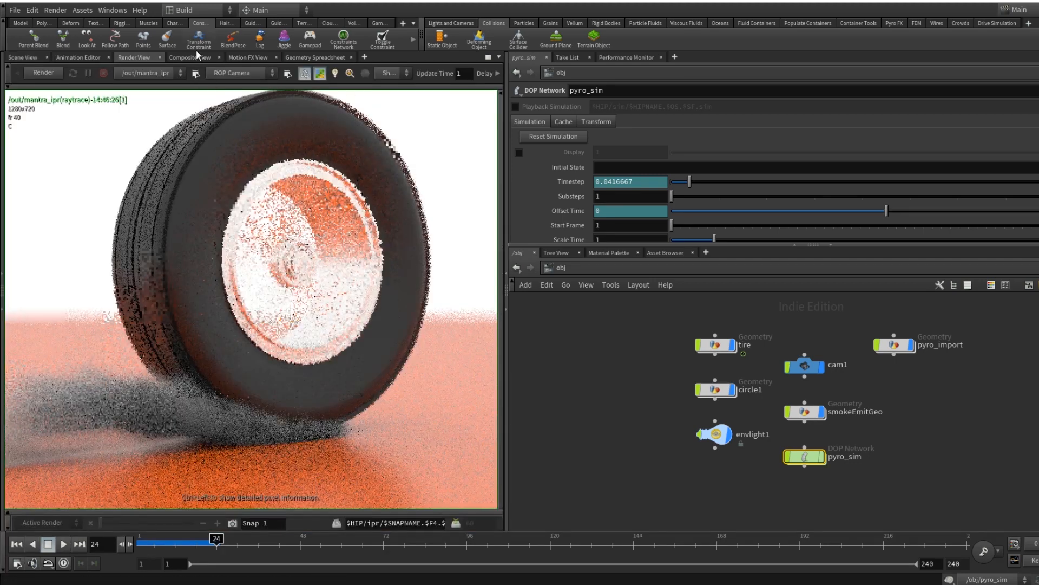
{"action": "left_click", "coordinate": [42, 74]}
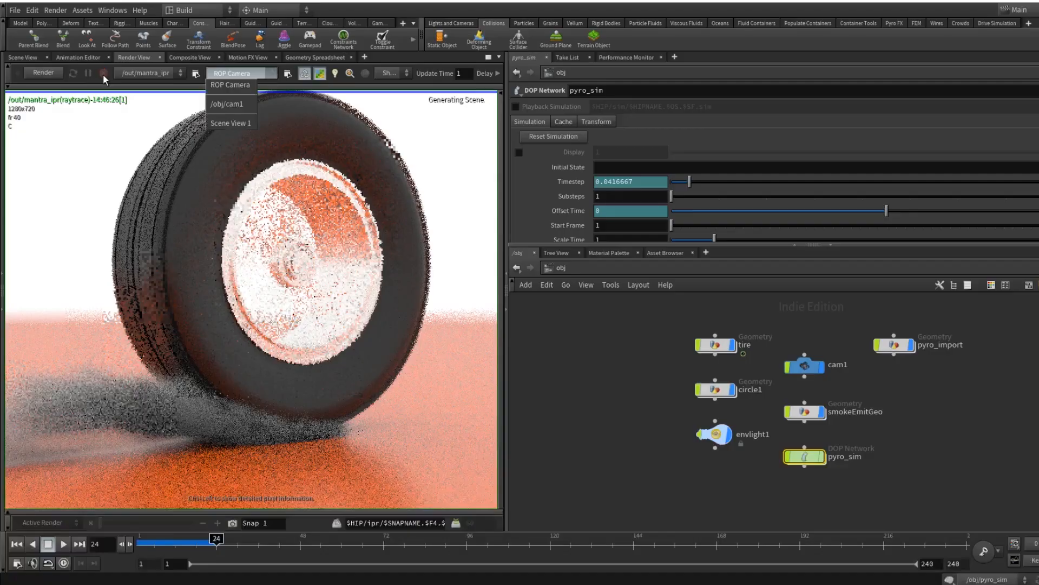
{"action": "left_click", "coordinate": [233, 101]}
{"action": "left_click", "coordinate": [42, 73]}
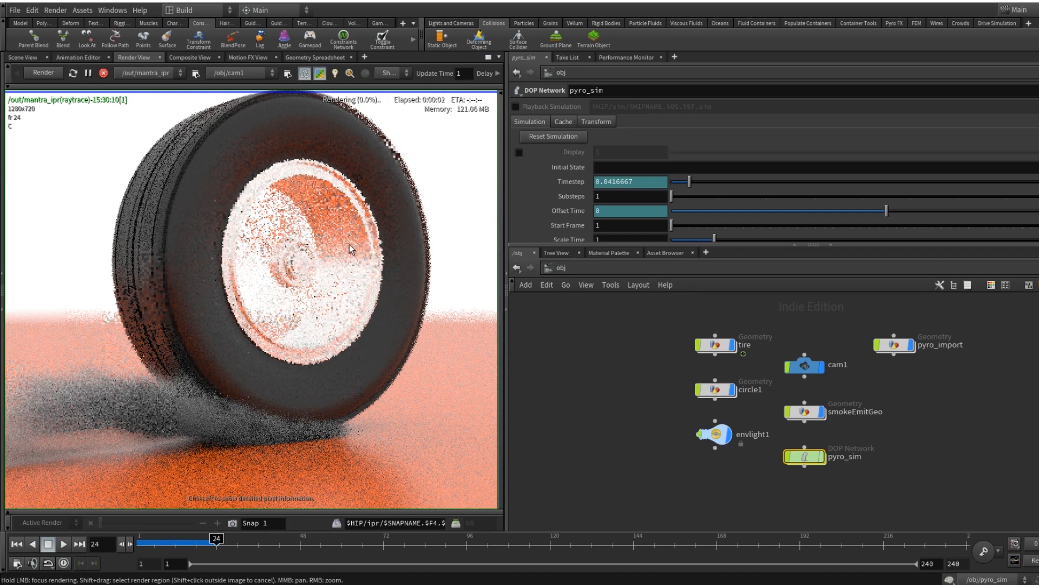
{"action": "left_click", "coordinate": [295, 221]}
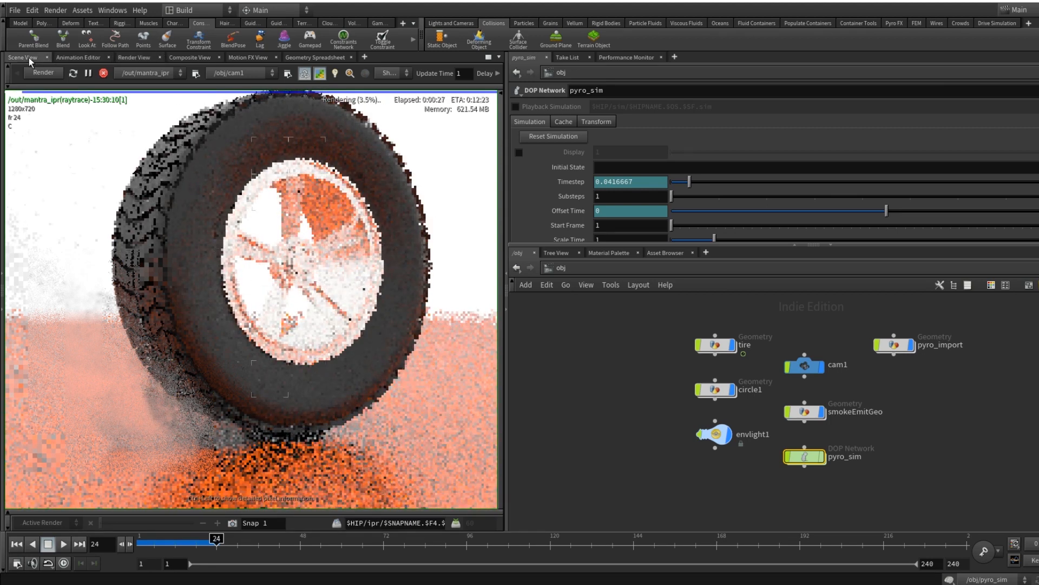
Compare the rendered smoke with its appearance in the scene view.
{"action": "left_click", "coordinate": [23, 58]}
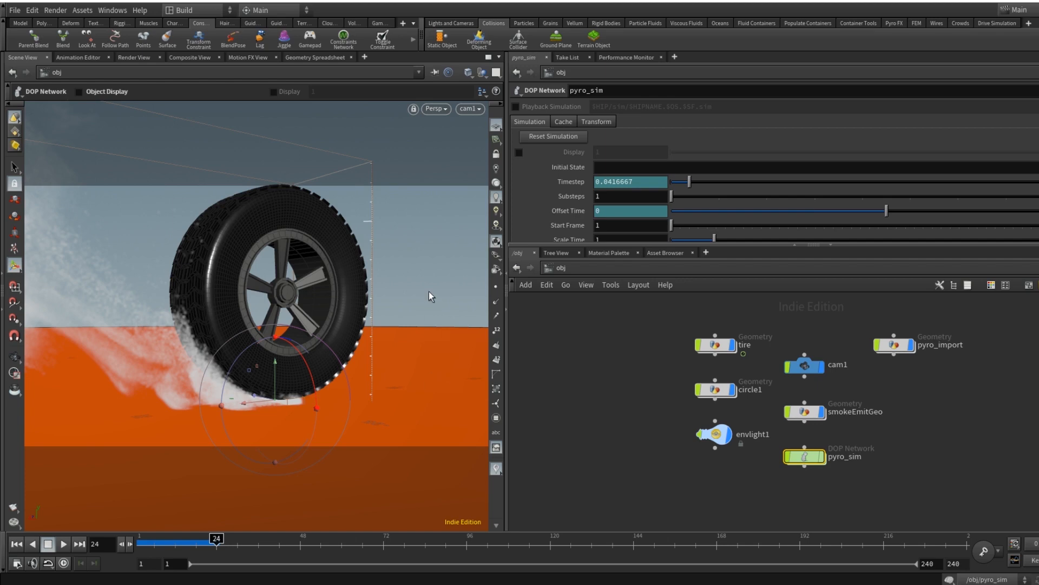
{"action": "left_click", "coordinate": [139, 59]}
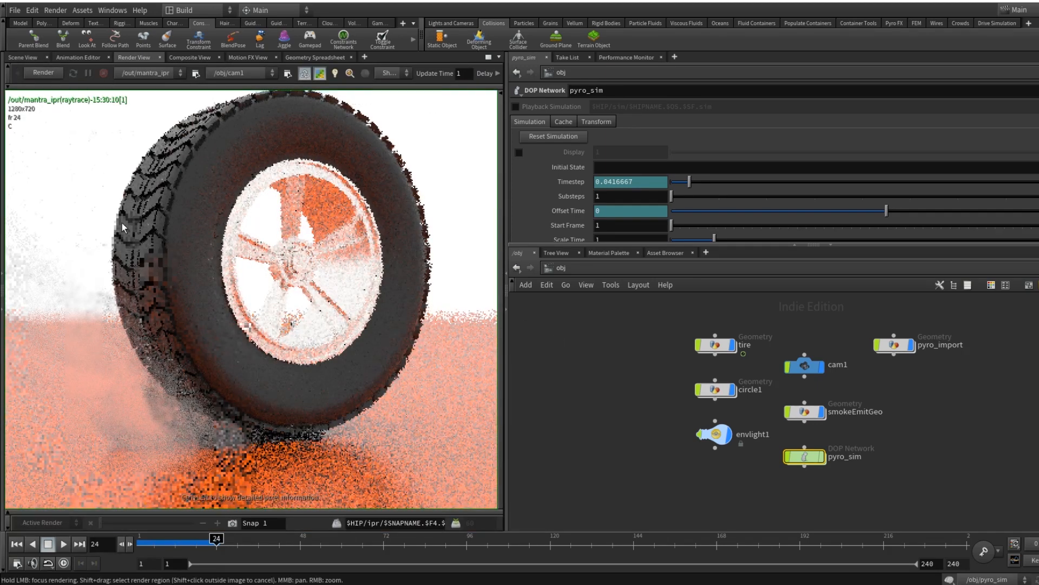
{"action": "left_click", "coordinate": [22, 57]}
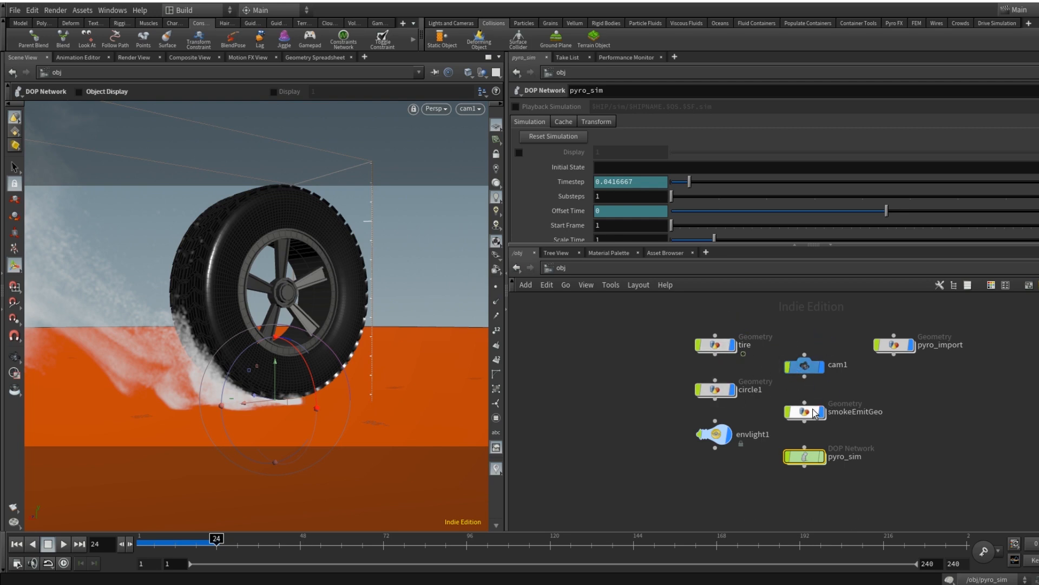
Rearrange the object nodes so smokeEmitGeo sits above cam1 and pyro_import sits between cam1 and pyro_sim.
{"action": "left_click_drag", "start_coordinate": [814, 413], "coordinate": [821, 325]}
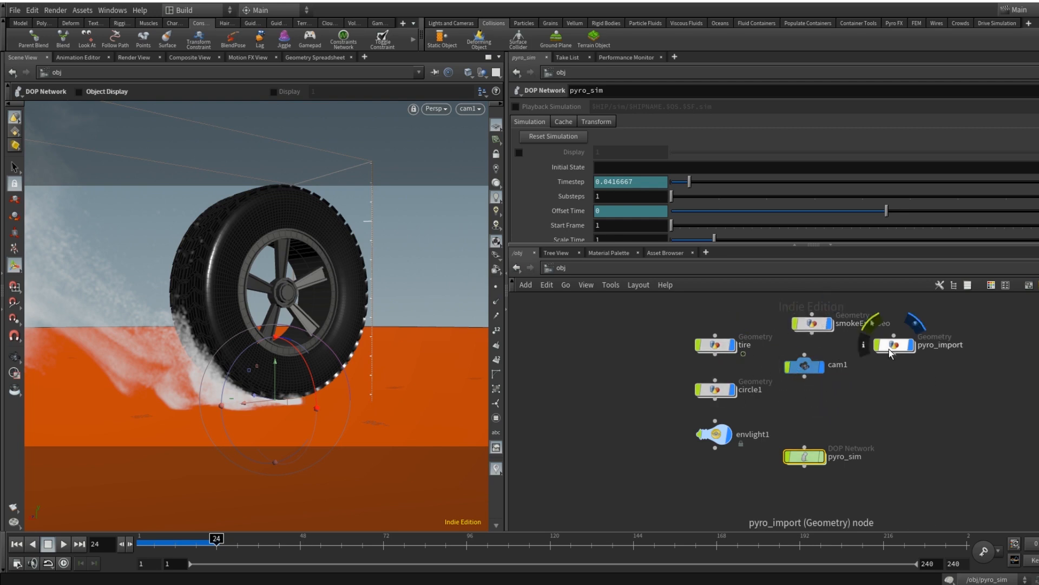
{"action": "left_click_drag", "start_coordinate": [890, 351], "coordinate": [821, 411]}
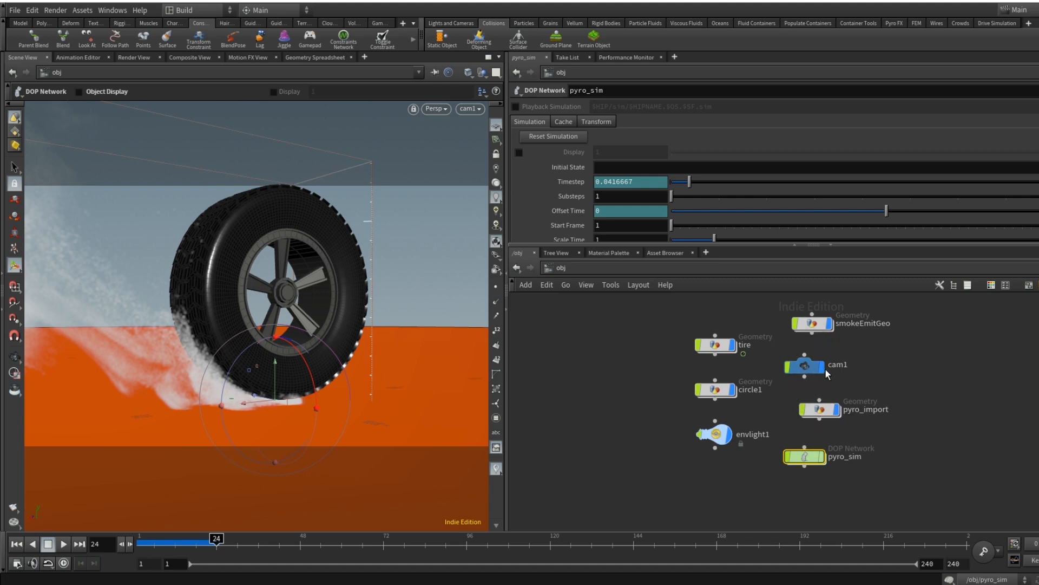
{"action": "left_click_drag", "start_coordinate": [809, 372], "coordinate": [817, 371]}
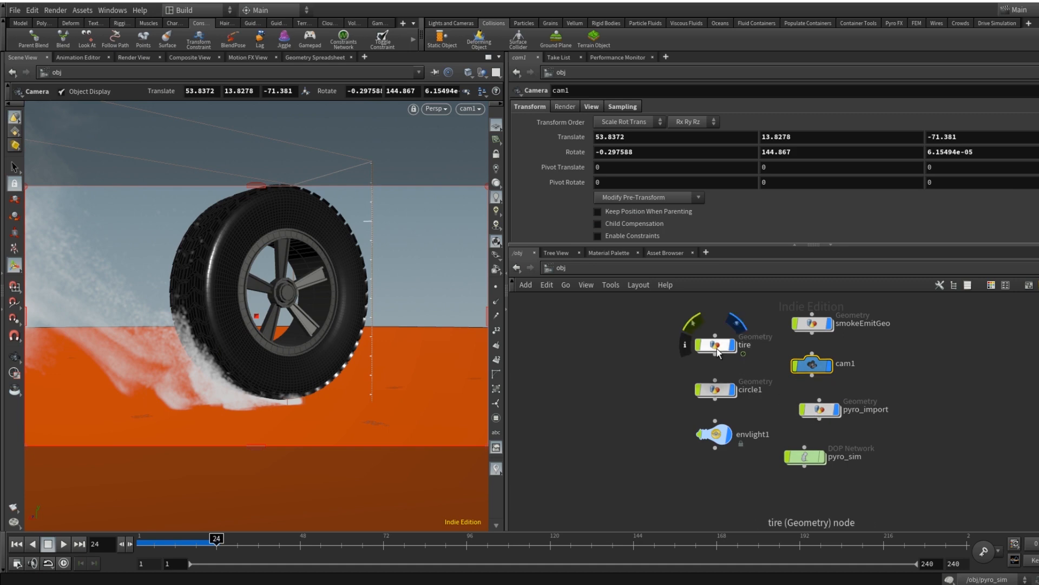
In the smokeEmitGeo network, set the Density attribute's scale on the create_density node to 2.
{"action": "double_click", "coordinate": [825, 413]}
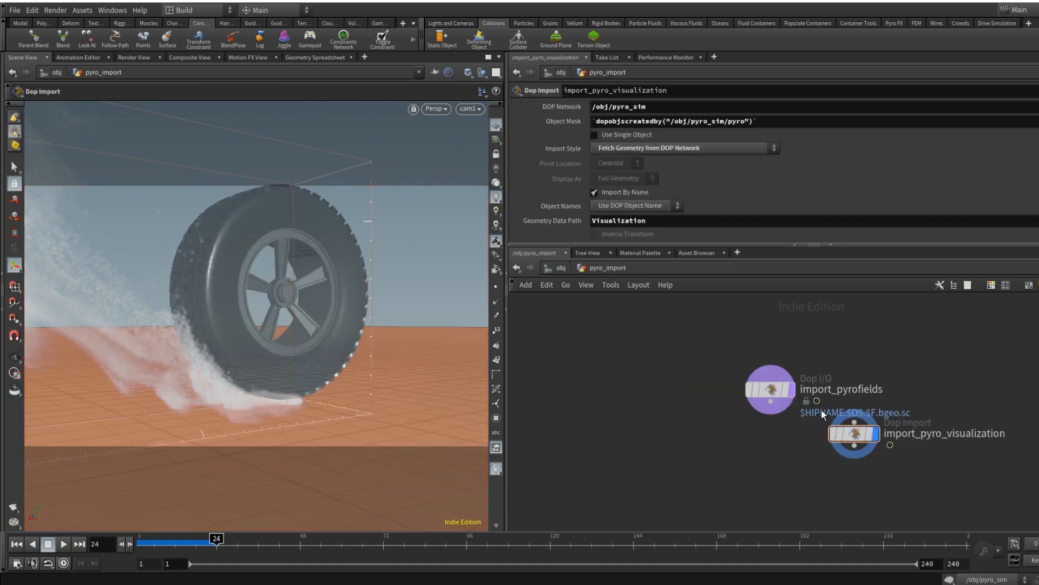
{"action": "left_click", "coordinate": [566, 265]}
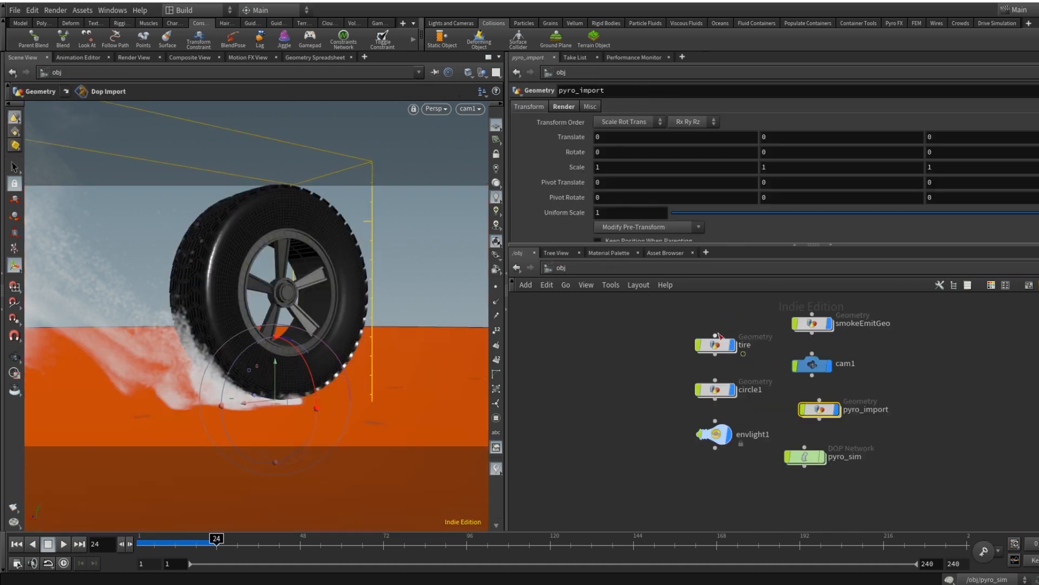
{"action": "double_click", "coordinate": [812, 325]}
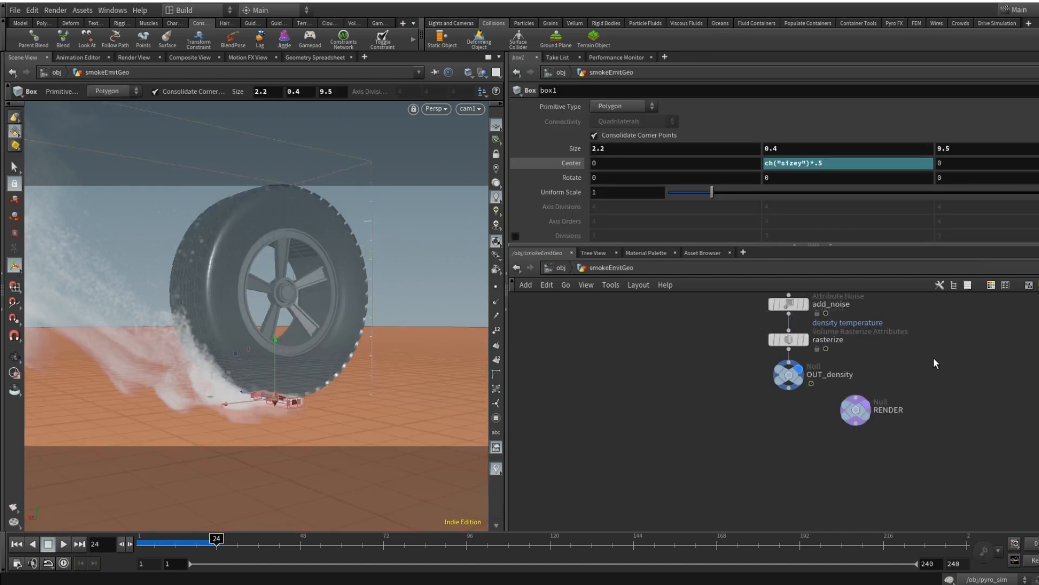
{"action": "left_click_drag", "start_coordinate": [936, 363], "coordinate": [935, 465]}
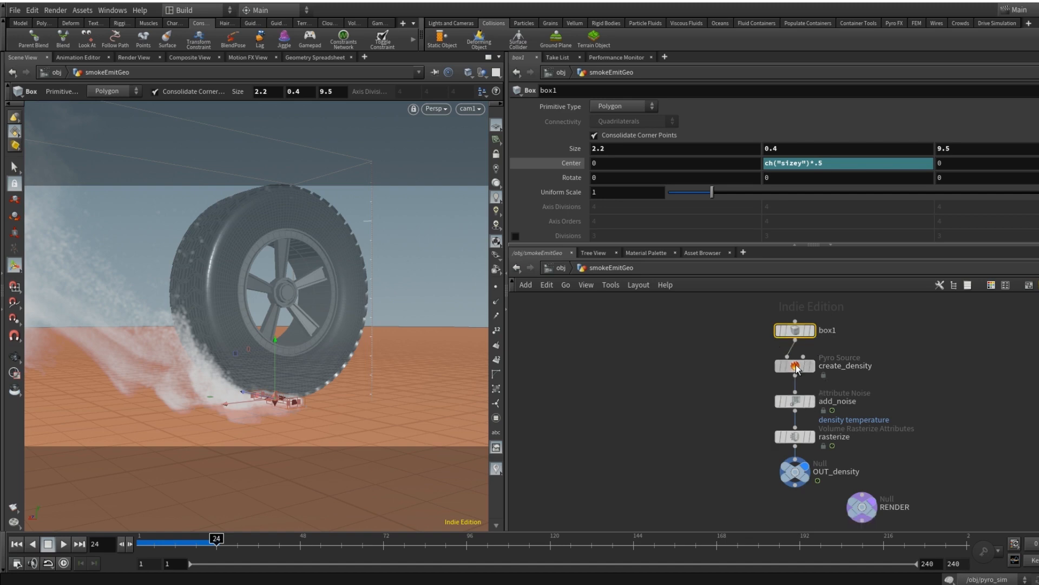
{"action": "left_click", "coordinate": [795, 367]}
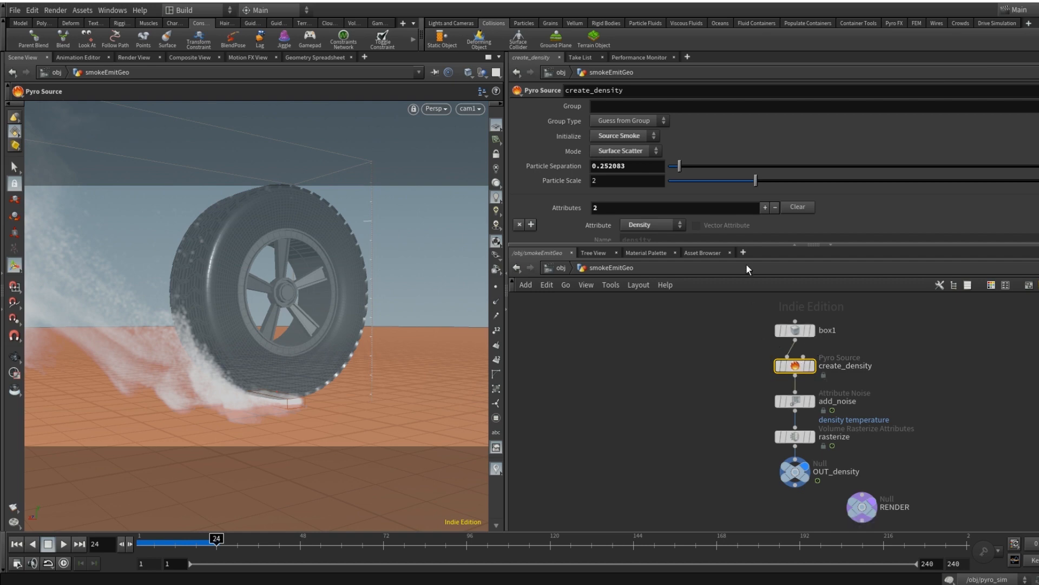
{"action": "scroll", "coordinate": [647, 172], "scroll_direction": "down", "scroll_amount": 4}
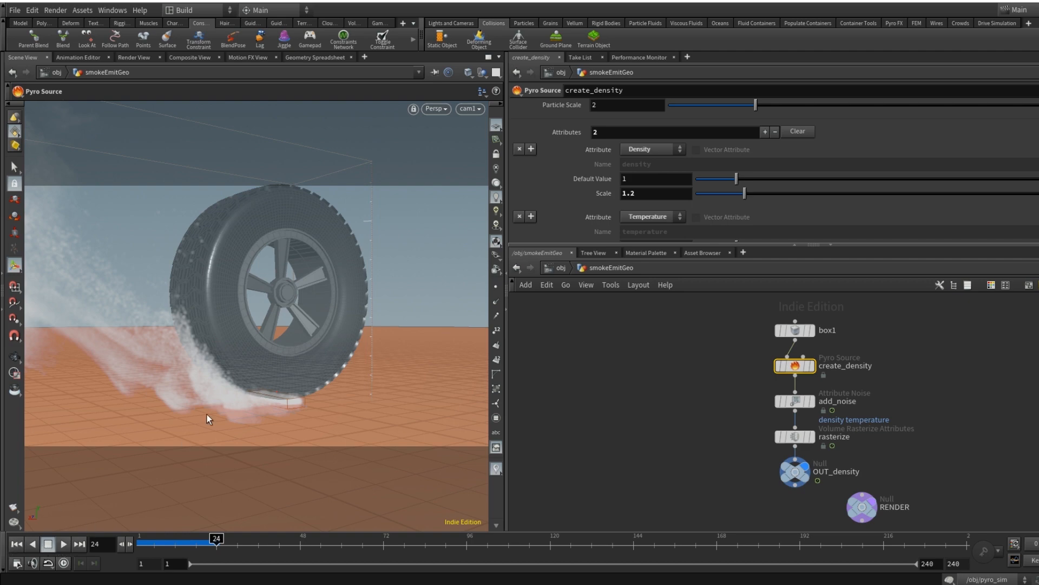
{"action": "scroll", "coordinate": [680, 188], "scroll_direction": "down", "scroll_amount": 1}
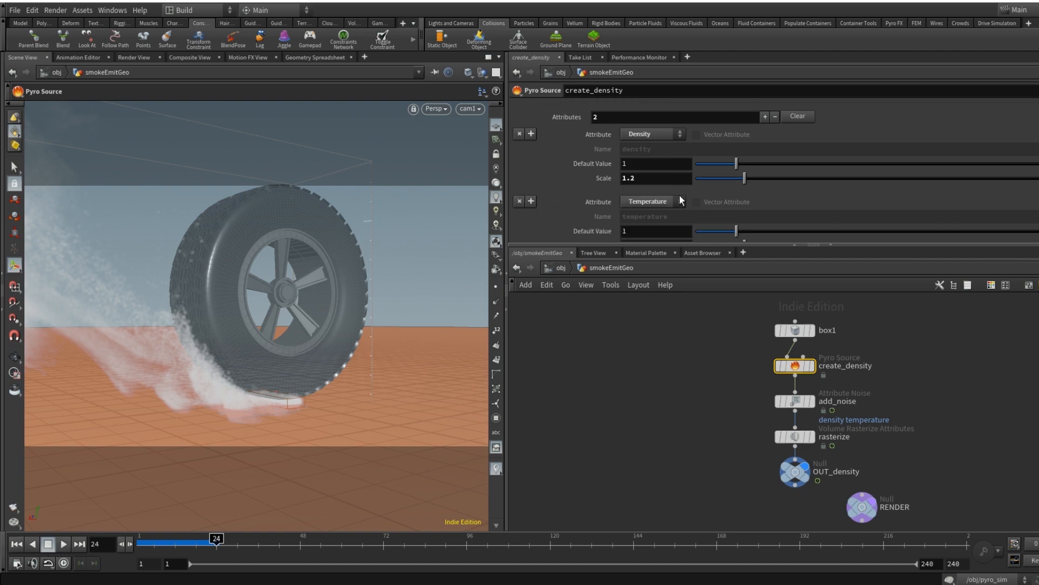
{"action": "left_click", "coordinate": [655, 178]}
{"action": "type", "text": "2"}
{"action": "key", "text": "Return"}
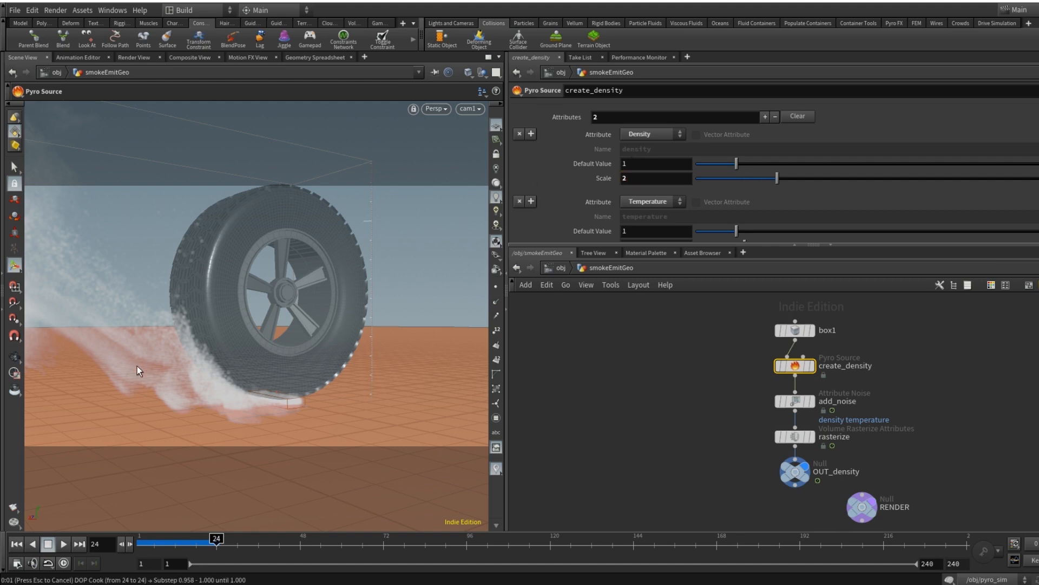
Replay the simulation from frame 1 to about frame 15 to check the smoke density, and return to frame 1.
{"action": "left_click", "coordinate": [17, 546]}
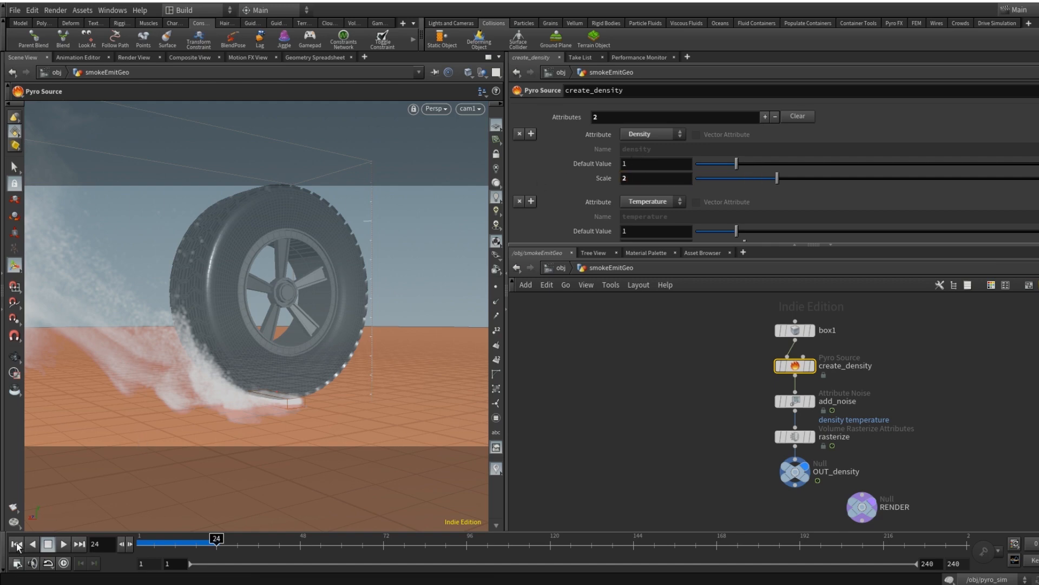
{"action": "left_click", "coordinate": [64, 543]}
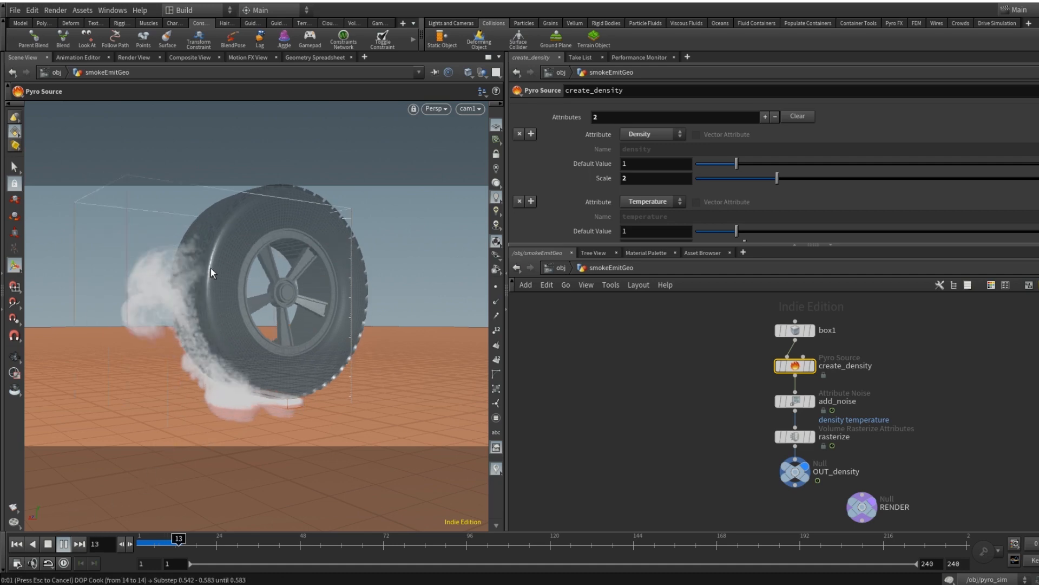
{"action": "key", "text": "Escape"}
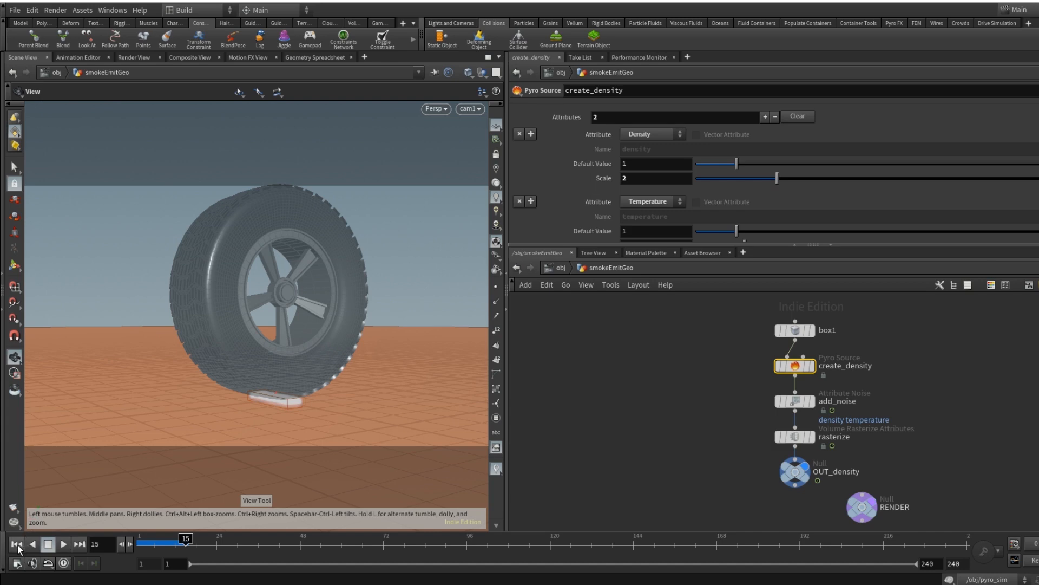
{"action": "left_click", "coordinate": [18, 544]}
{"action": "scroll", "coordinate": [636, 203], "scroll_direction": "down", "scroll_amount": 2}
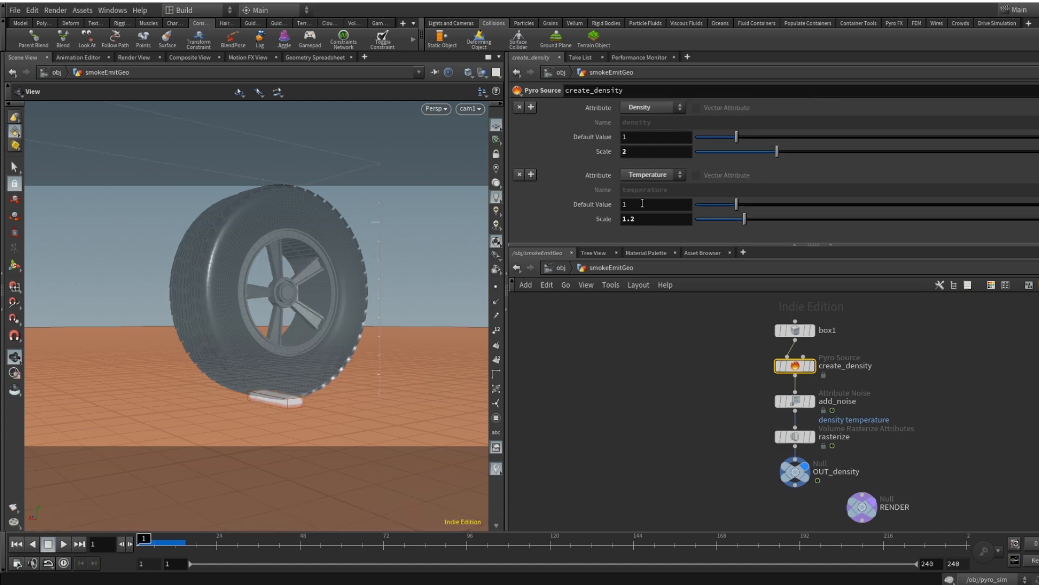
Set the Particle Separation on create_density to 0.1 and play the simulation to frame 16.
{"action": "scroll", "coordinate": [642, 203], "scroll_direction": "up", "scroll_amount": 6}
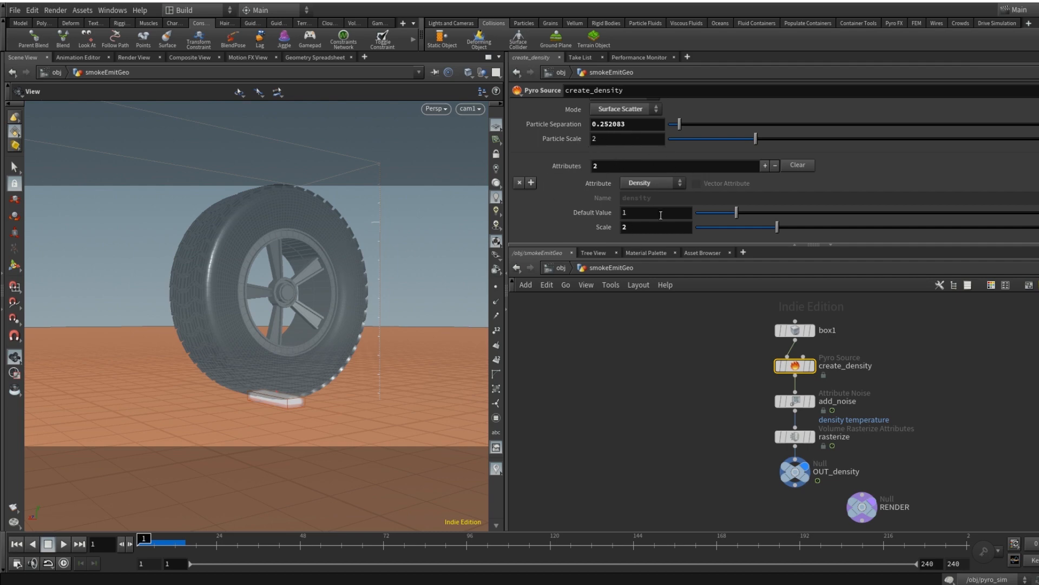
{"action": "double_click", "coordinate": [641, 124]}
{"action": "left_click_drag", "start_coordinate": [641, 124], "coordinate": [554, 123]}
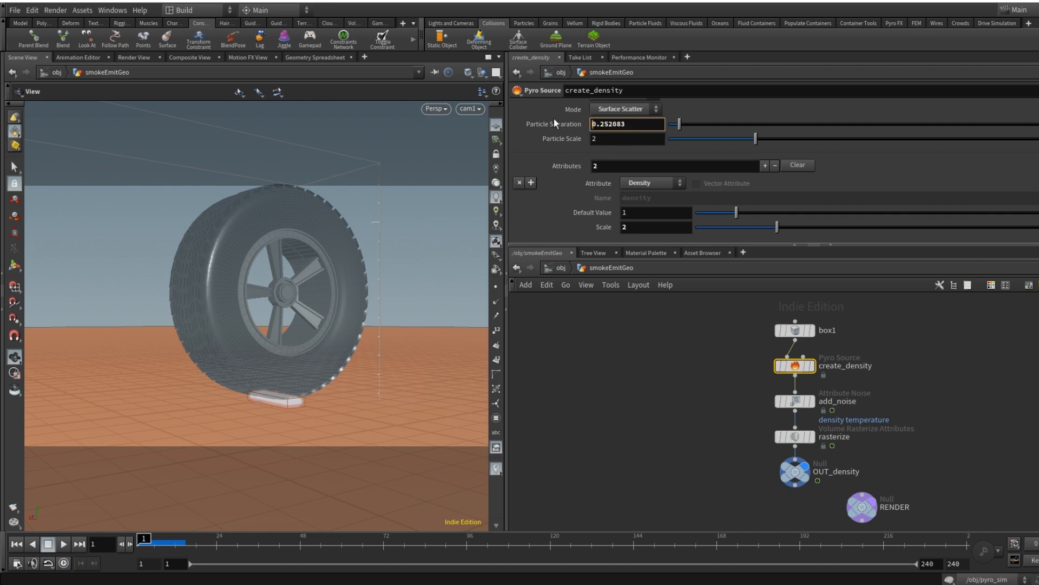
{"action": "double_click", "coordinate": [628, 122]}
{"action": "type", "text": ".1"}
{"action": "key", "text": "Return"}
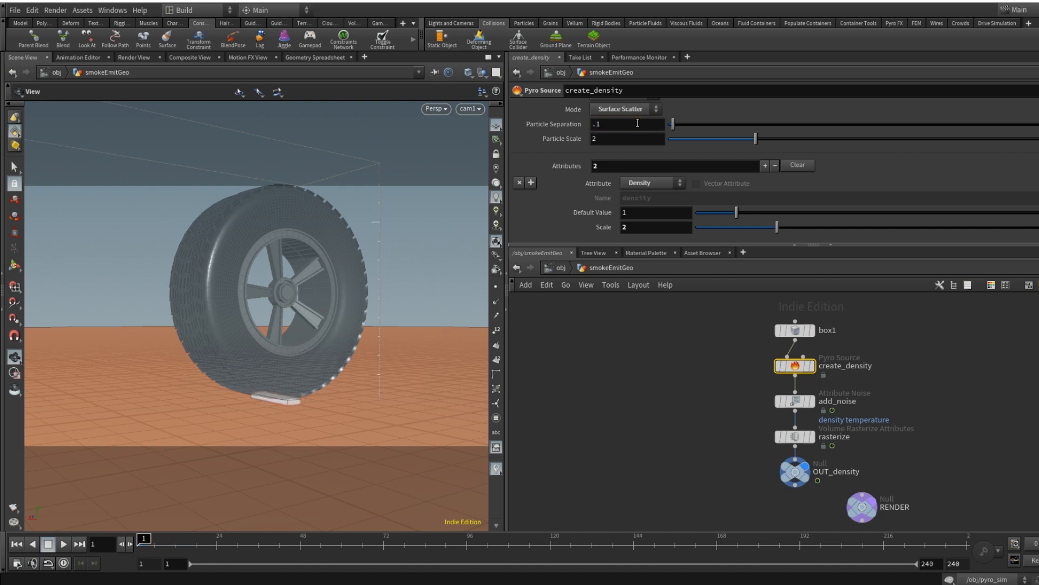
{"action": "left_click", "coordinate": [64, 544]}
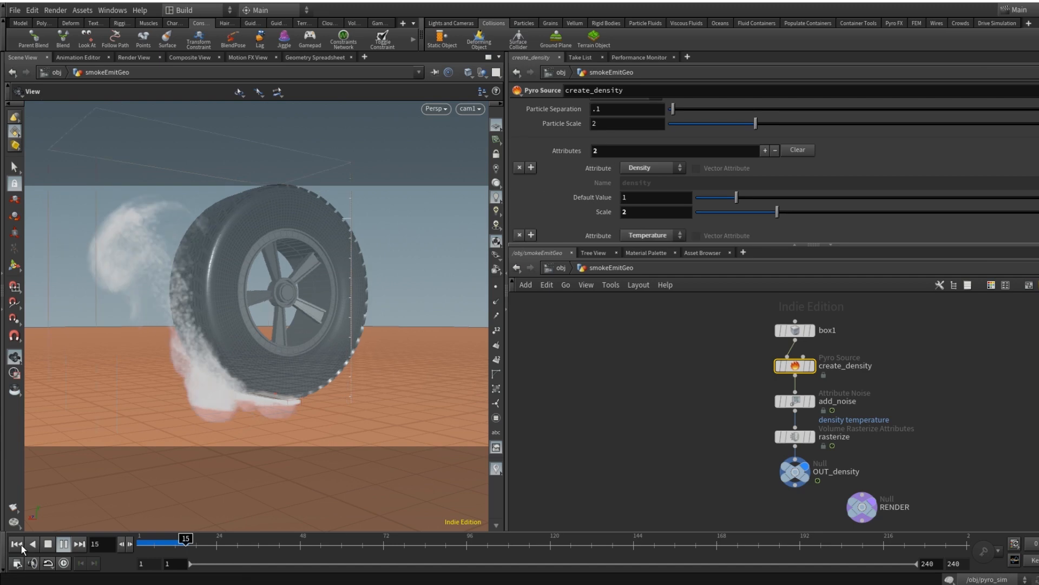
{"action": "left_click", "coordinate": [48, 543]}
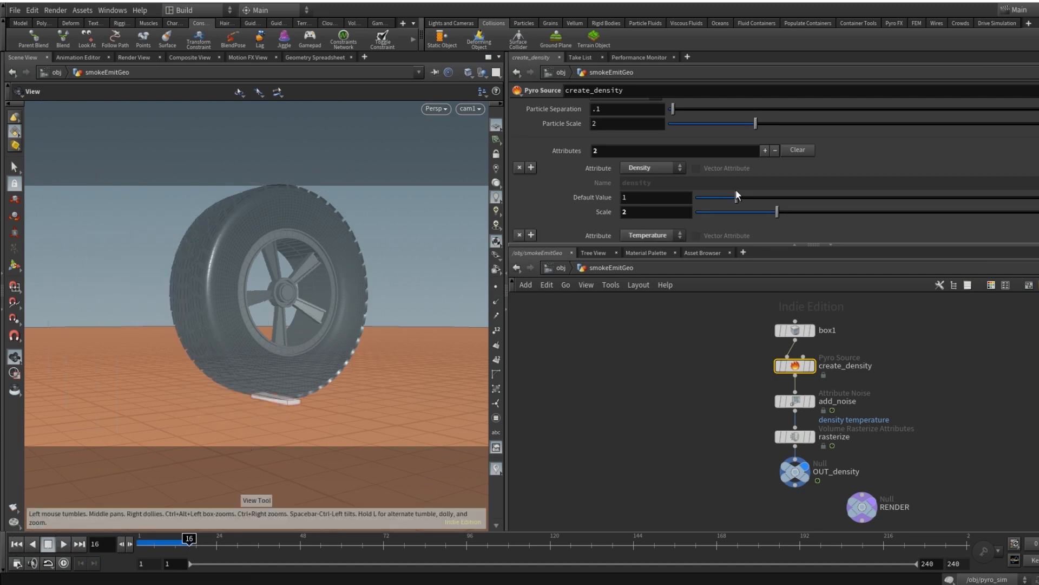
Set the Density attribute's scale on create_density to 100 and run the simulation to frame 20.
{"action": "scroll", "coordinate": [675, 214], "scroll_direction": "down", "scroll_amount": 1}
{"action": "scroll", "coordinate": [673, 199], "scroll_direction": "down", "scroll_amount": 3}
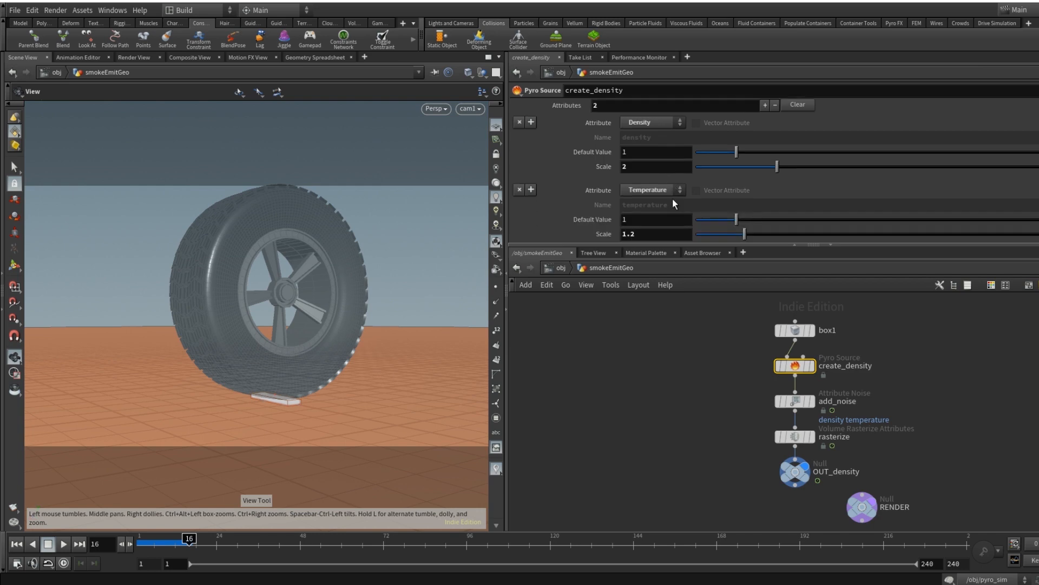
{"action": "scroll", "coordinate": [672, 202], "scroll_direction": "up", "scroll_amount": 2}
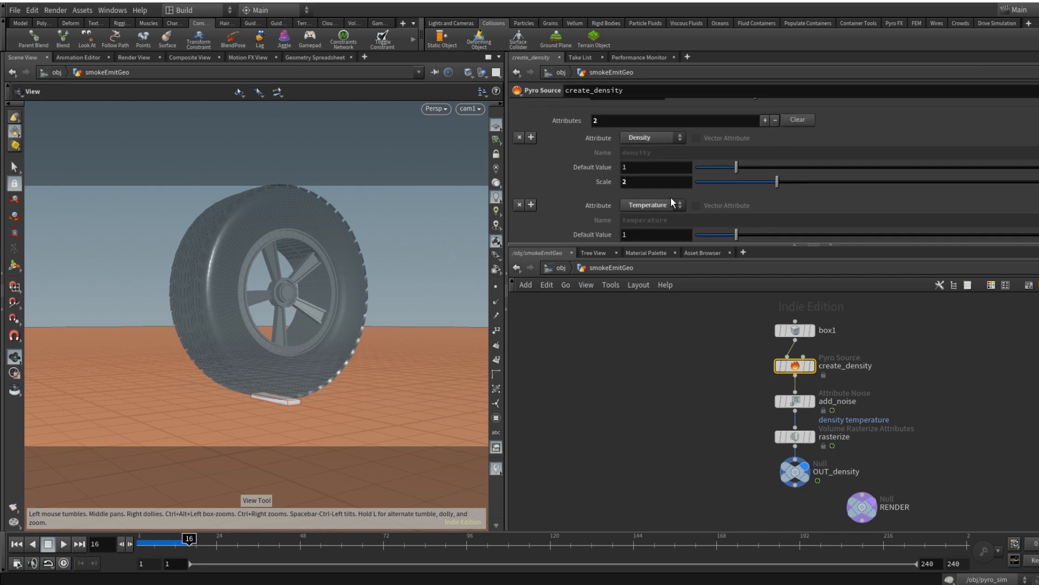
{"action": "double_click", "coordinate": [666, 183]}
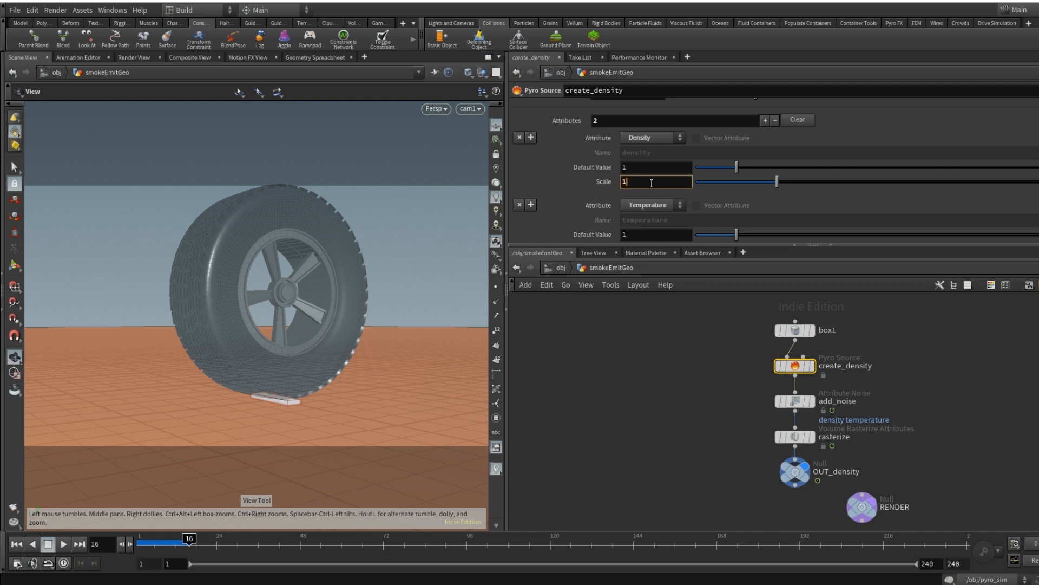
{"action": "type", "text": "100"}
{"action": "key", "text": "Return"}
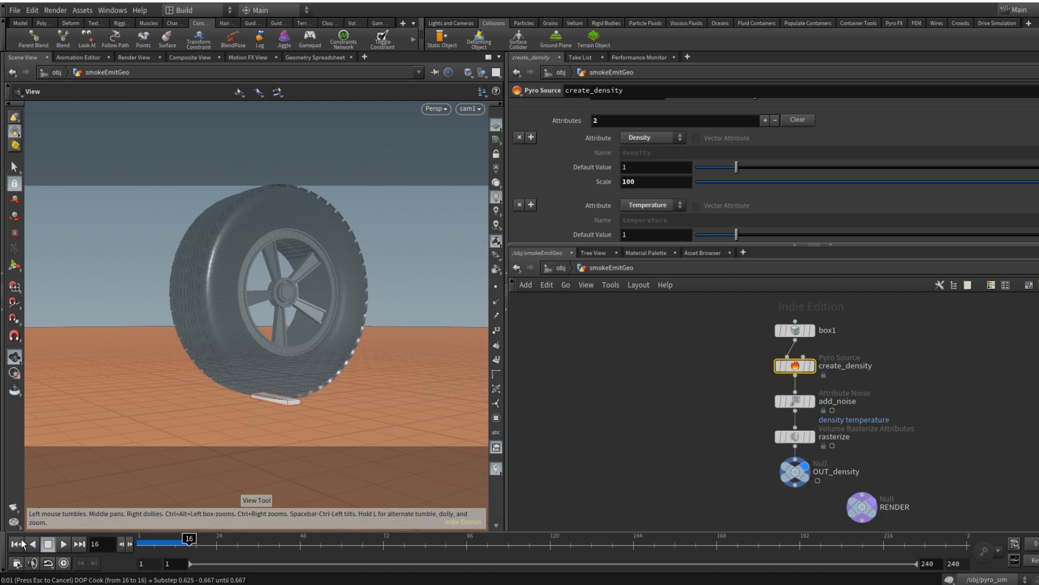
{"action": "left_click", "coordinate": [64, 544]}
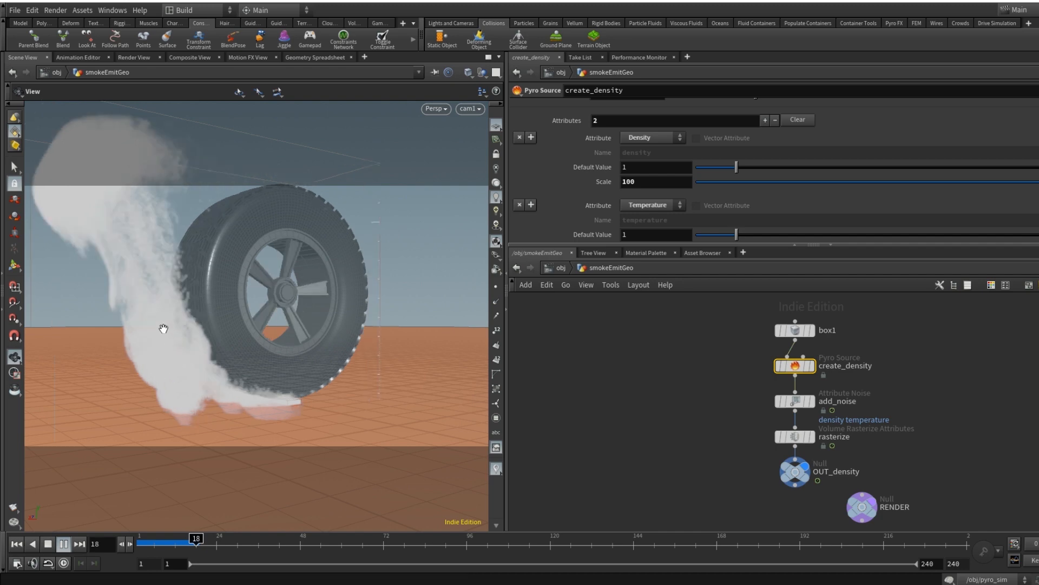
{"action": "left_click", "coordinate": [48, 544]}
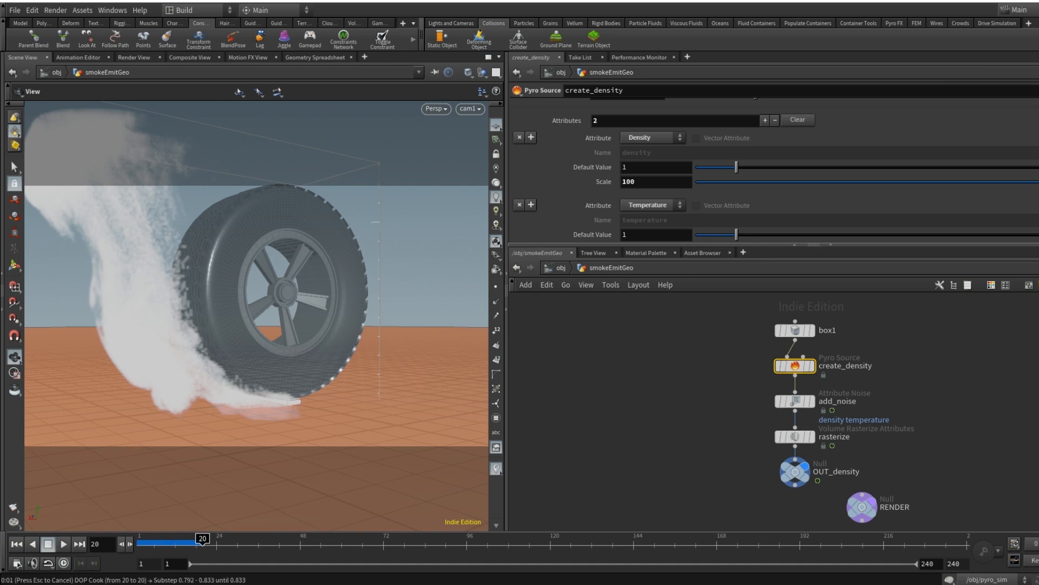
Render frame 20 through cam1 with mantra_ipr to check the smoke thickness, and stop the render partway.
{"action": "left_click", "coordinate": [134, 57]}
{"action": "left_click", "coordinate": [43, 73]}
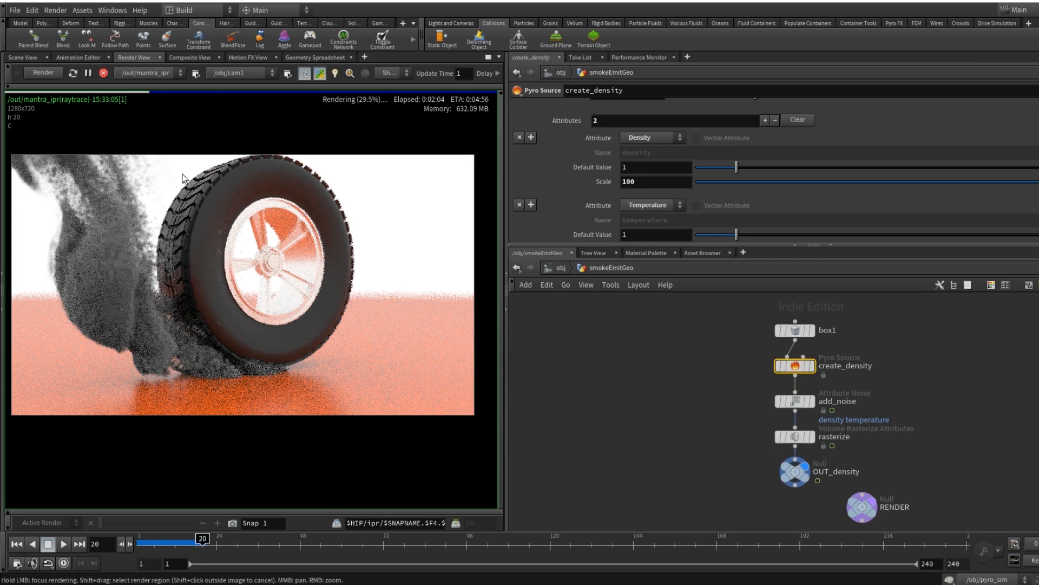
{"action": "left_click", "coordinate": [103, 73]}
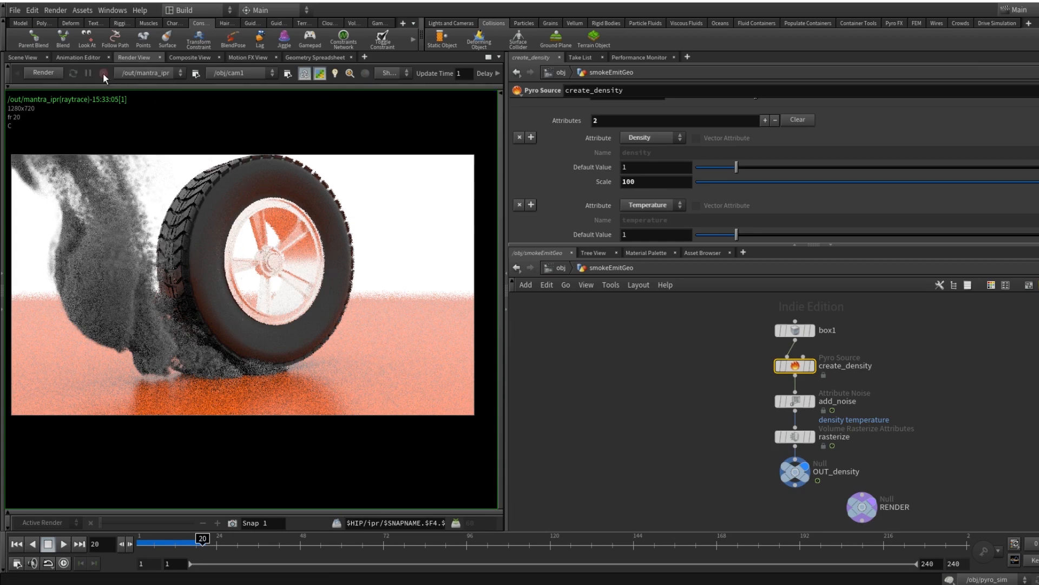
Replay the simulation from frame 1 in the scene view and scrub to frame 16.
{"action": "left_click", "coordinate": [27, 57]}
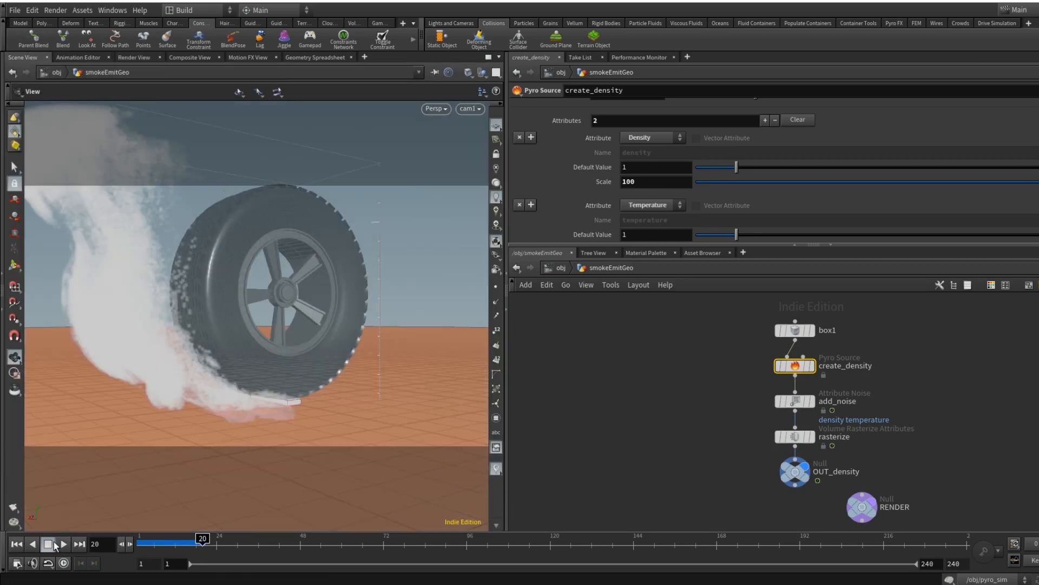
{"action": "left_click", "coordinate": [17, 544]}
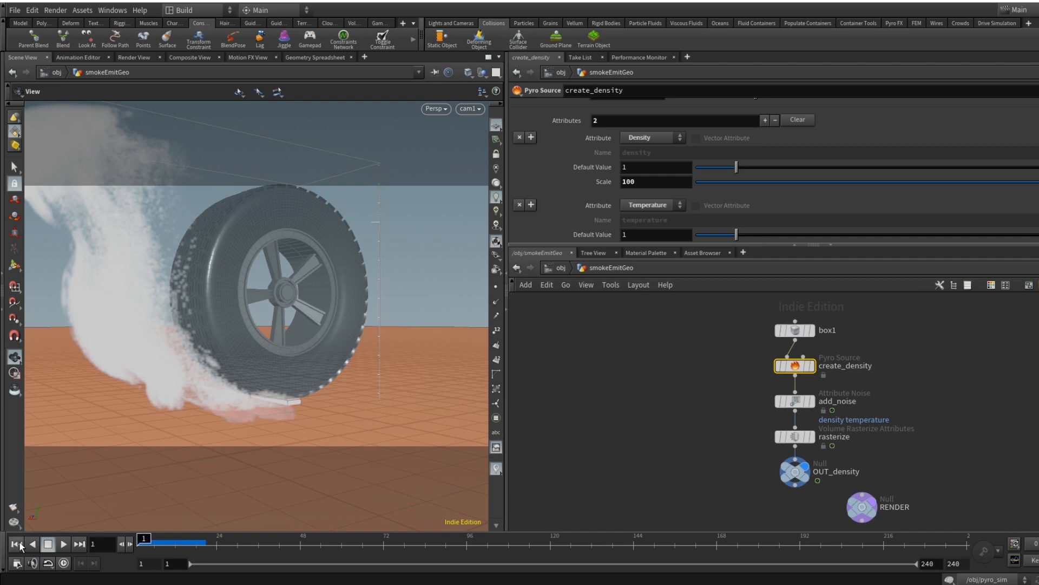
{"action": "left_click", "coordinate": [64, 544]}
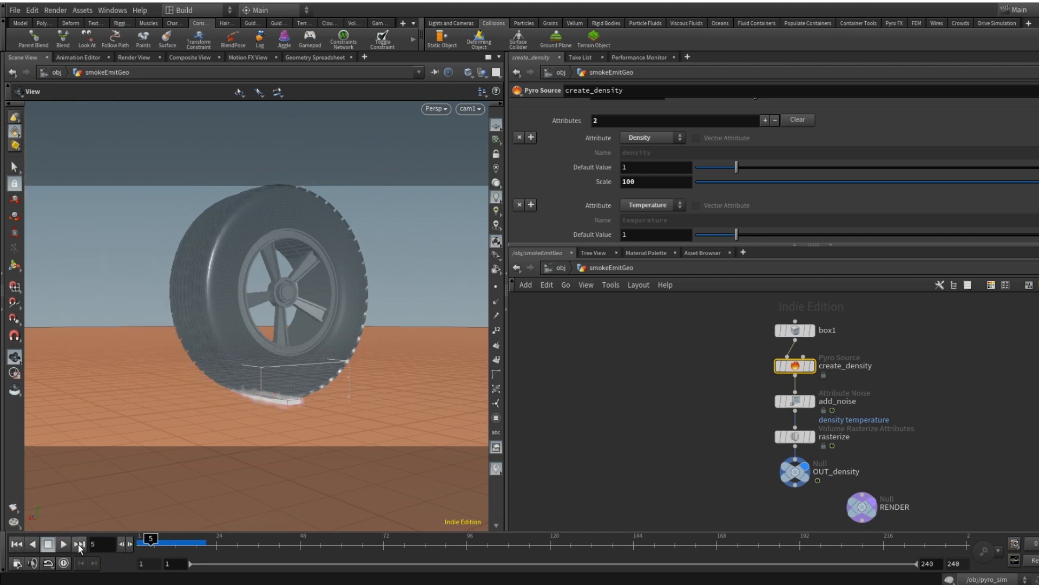
{"action": "left_click", "coordinate": [17, 544]}
{"action": "left_click", "coordinate": [63, 544]}
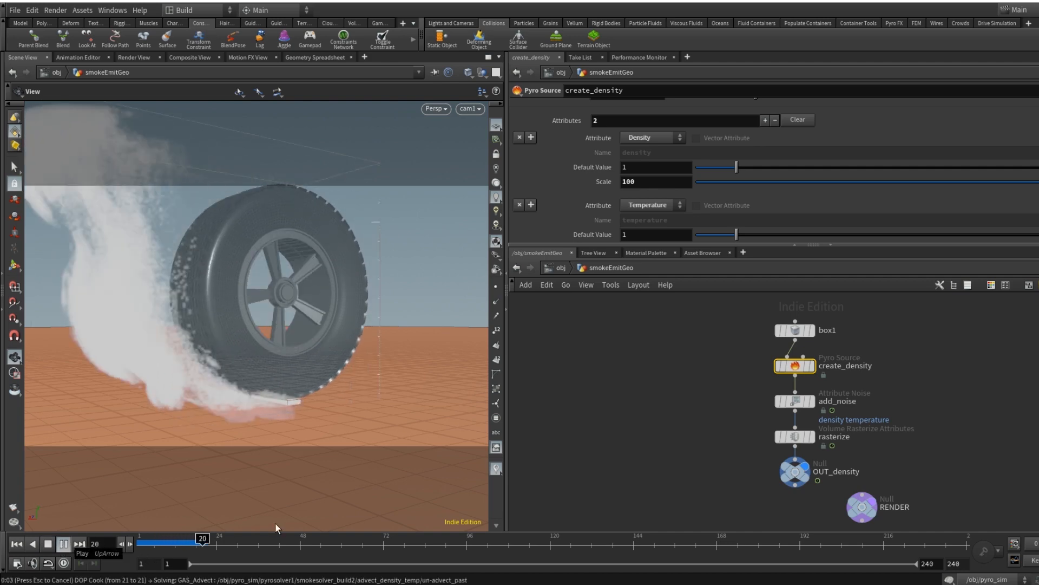
{"action": "left_click", "coordinate": [161, 539]}
{"action": "left_click_drag", "start_coordinate": [161, 540], "coordinate": [189, 539]}
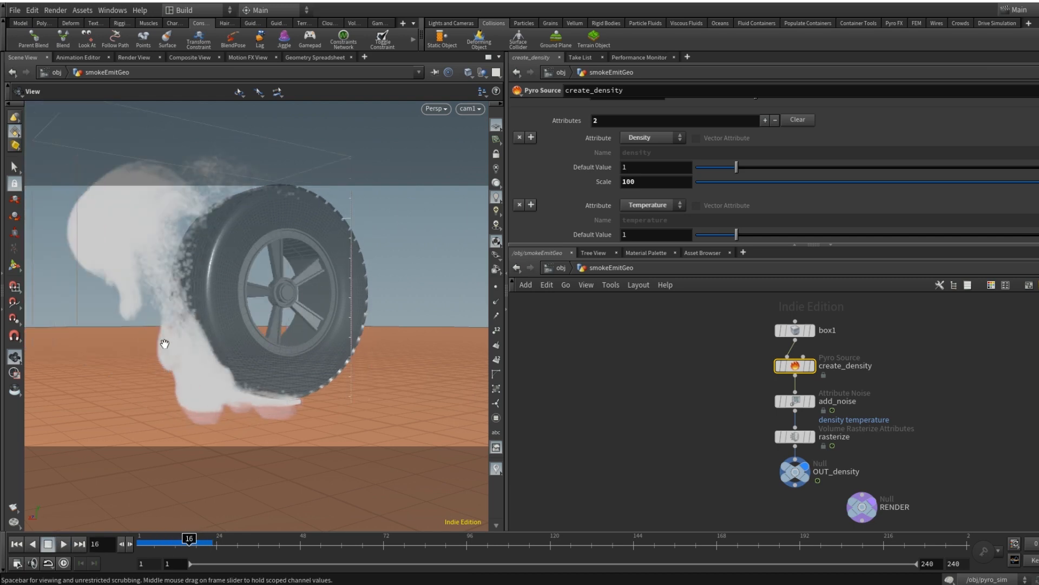
In the out network, enable Allow Motion Blur in the mantra_ipr node's rendering settings.
{"action": "left_click", "coordinate": [134, 57]}
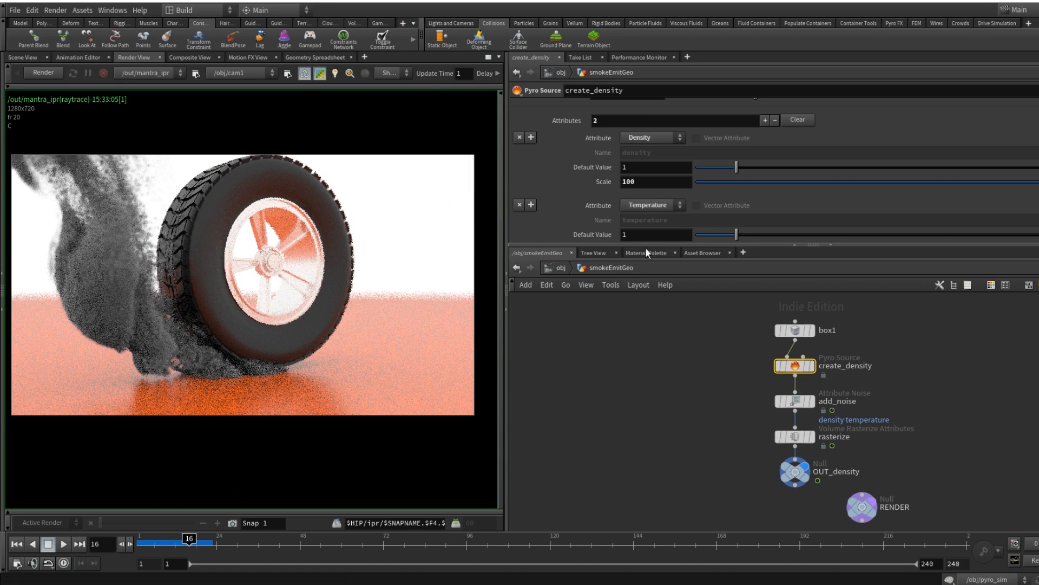
{"action": "left_click", "coordinate": [559, 268]}
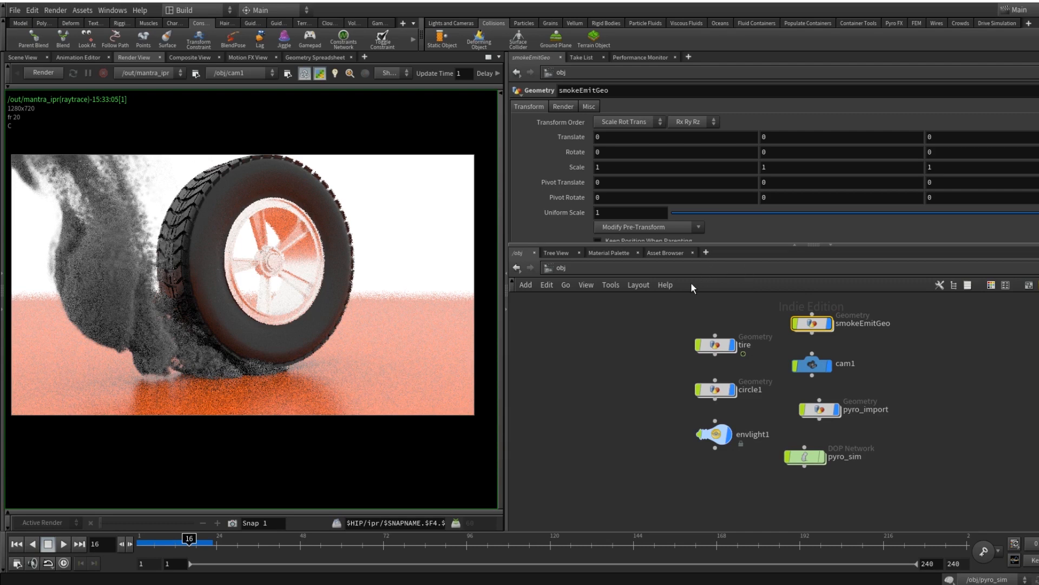
{"action": "left_click", "coordinate": [694, 267]}
{"action": "left_click", "coordinate": [729, 327]}
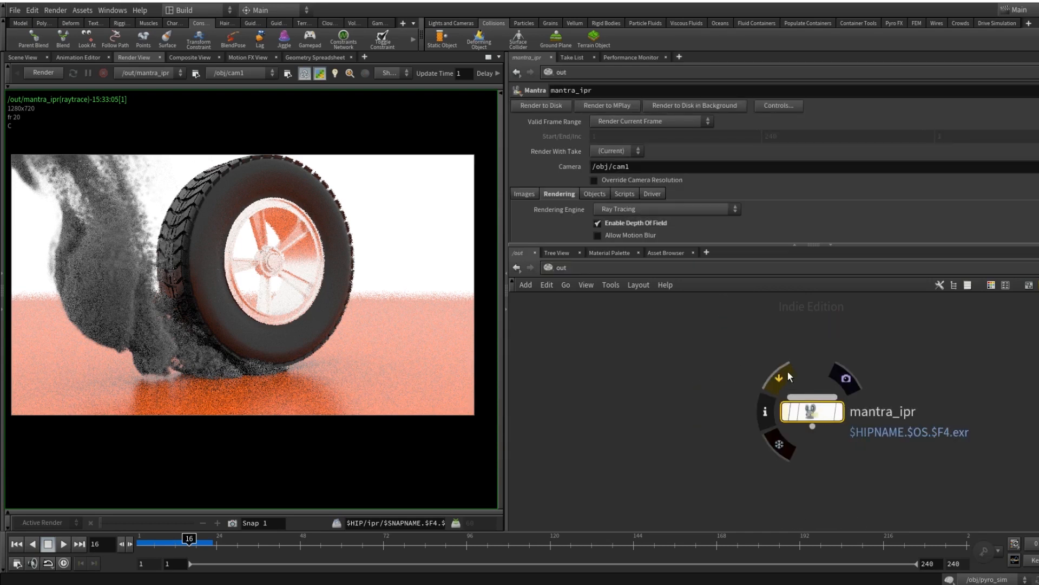
{"action": "scroll", "coordinate": [665, 210], "scroll_direction": "down", "scroll_amount": 1}
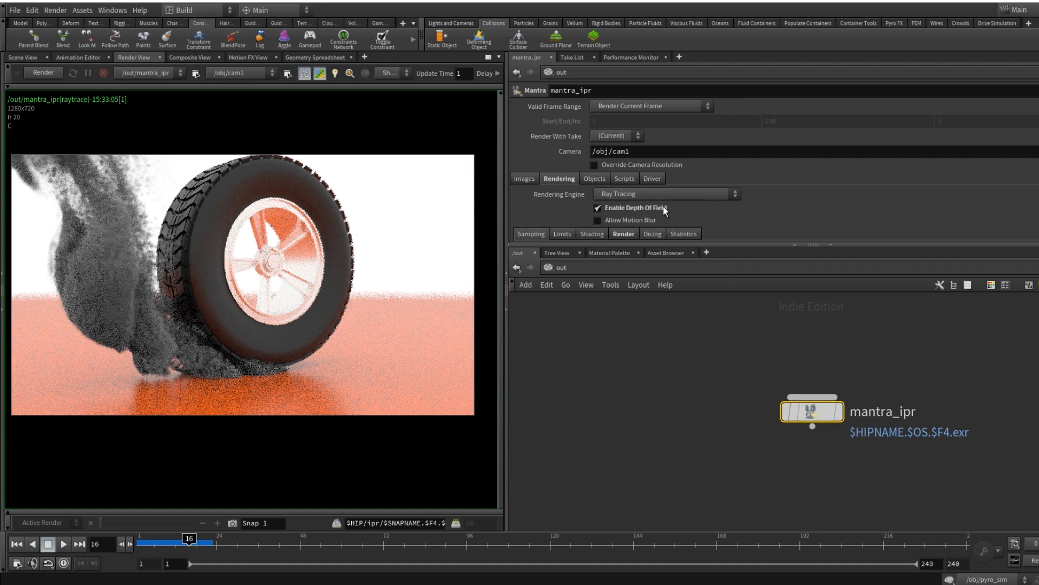
{"action": "left_click", "coordinate": [633, 220]}
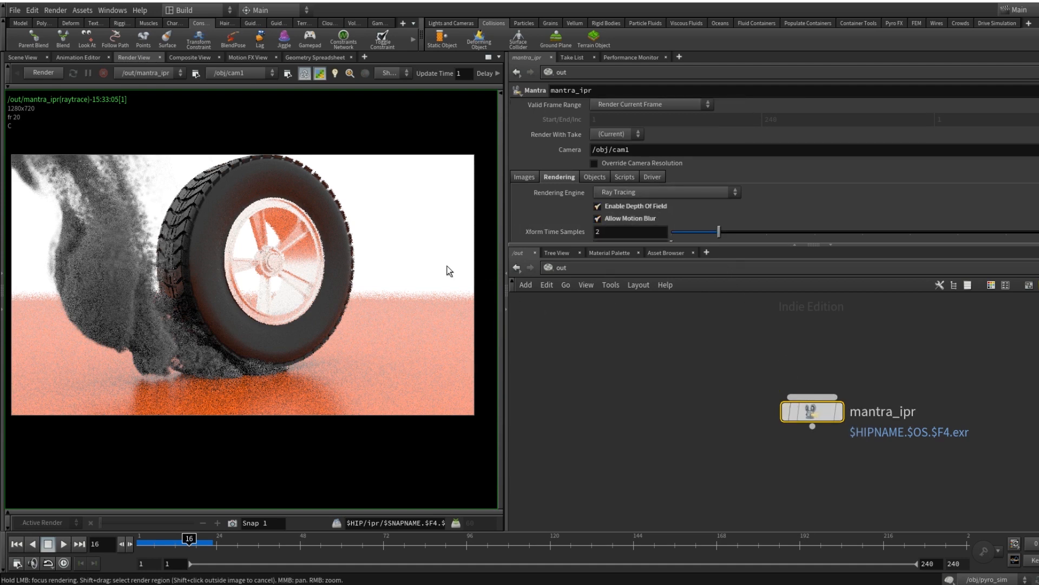
Render frame 16 through cam1 to check the motion blur, stop the render and return to the scene view.
{"action": "left_click", "coordinate": [48, 71]}
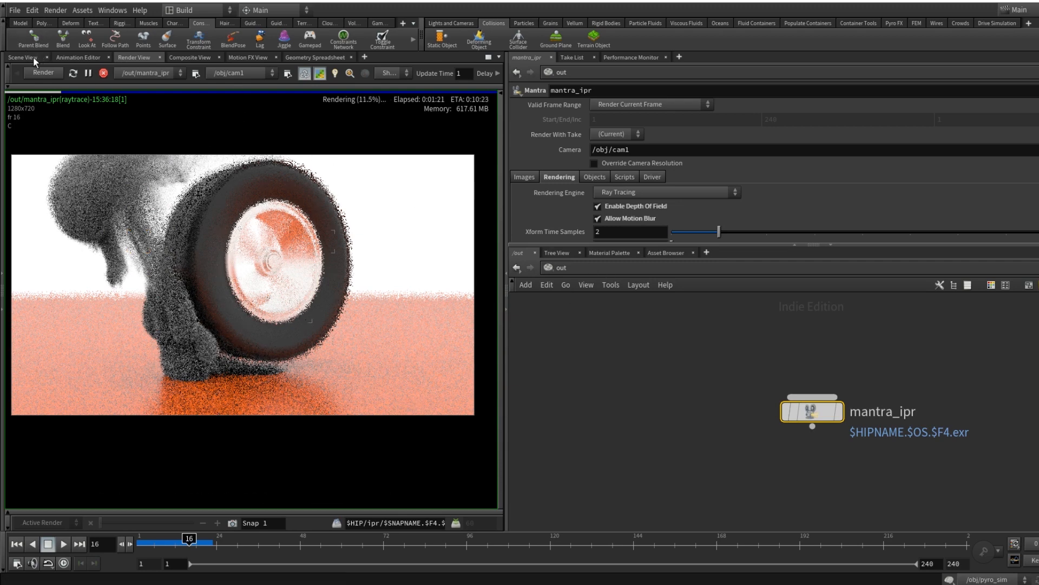
{"action": "left_click", "coordinate": [103, 73]}
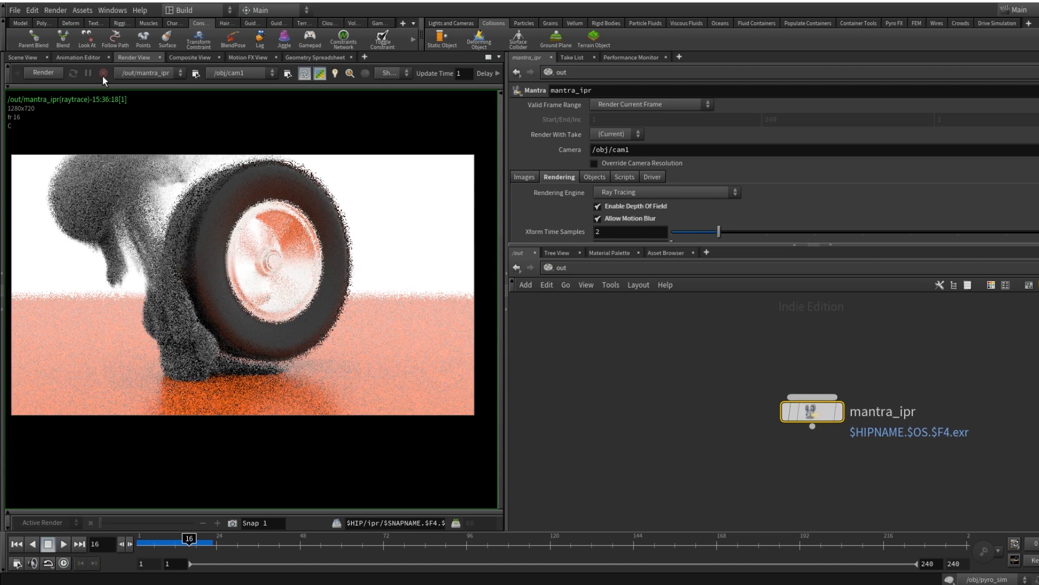
{"action": "left_click", "coordinate": [22, 57]}
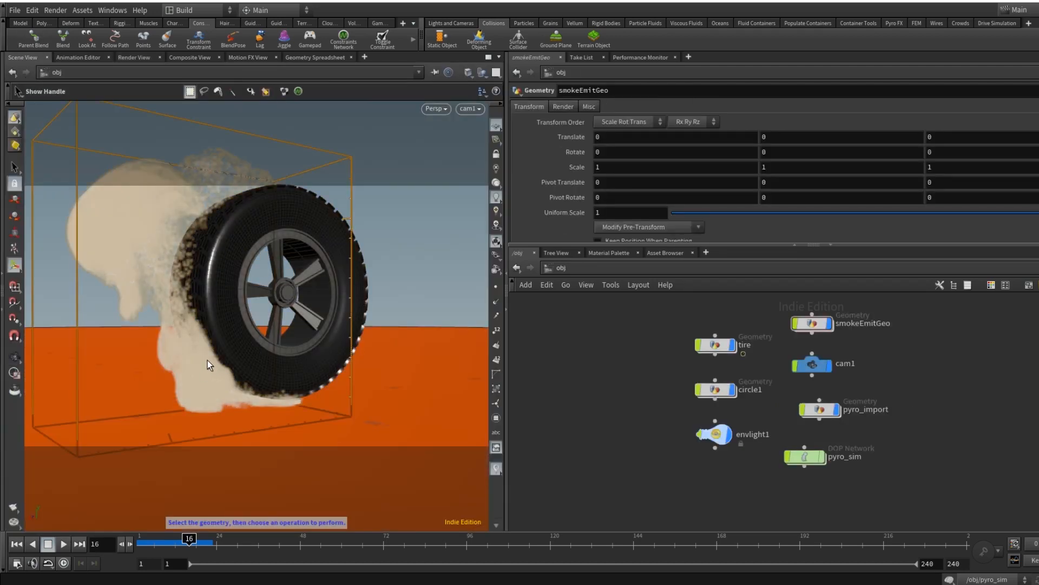
Play the simulation from frame 1 to frame 26 to check the smoke's movement.
{"action": "left_click", "coordinate": [16, 543]}
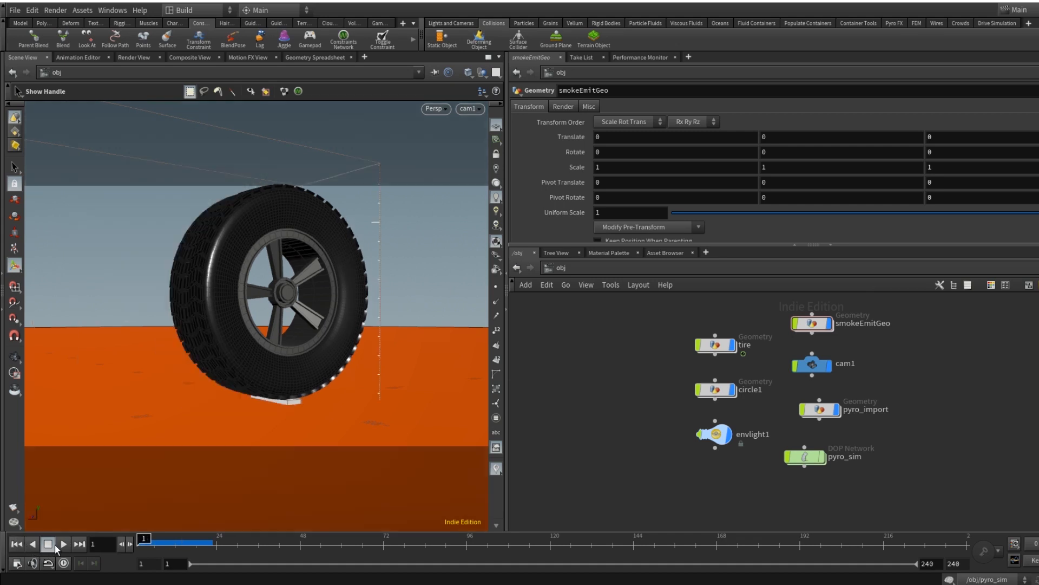
{"action": "left_click", "coordinate": [61, 544]}
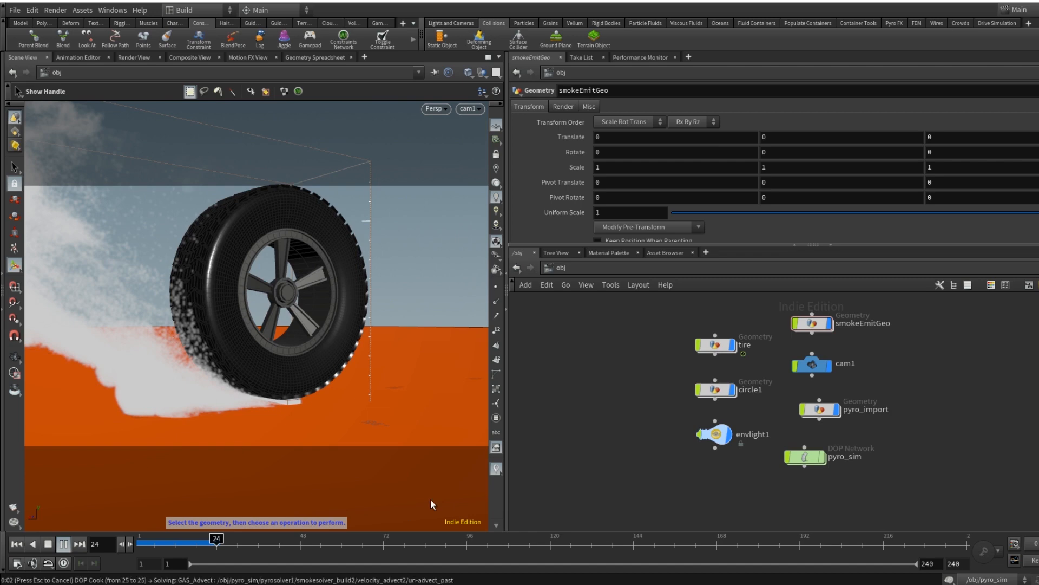
{"action": "left_click", "coordinate": [47, 544]}
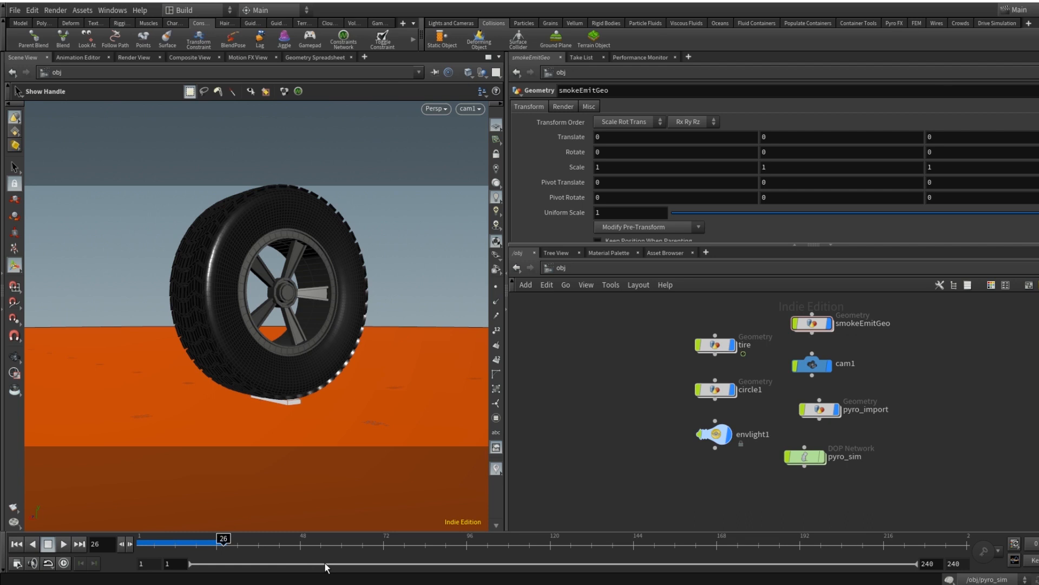
Shorten the timeline by setting both the playback end frame and the global end frame to 48.
{"action": "double_click", "coordinate": [940, 563]}
{"action": "type", "text": "24"}
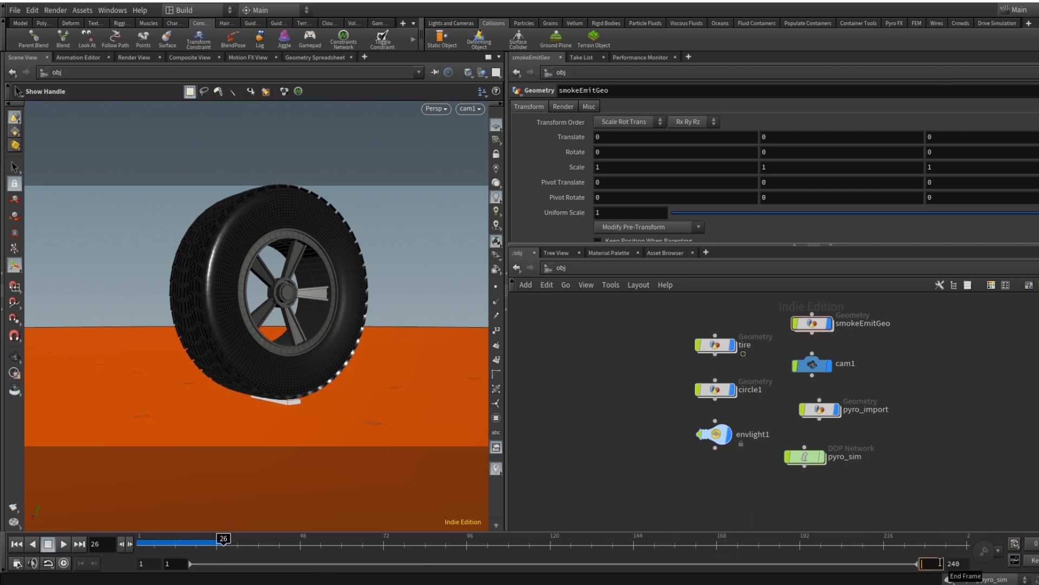
{"action": "key", "text": "Tab"}
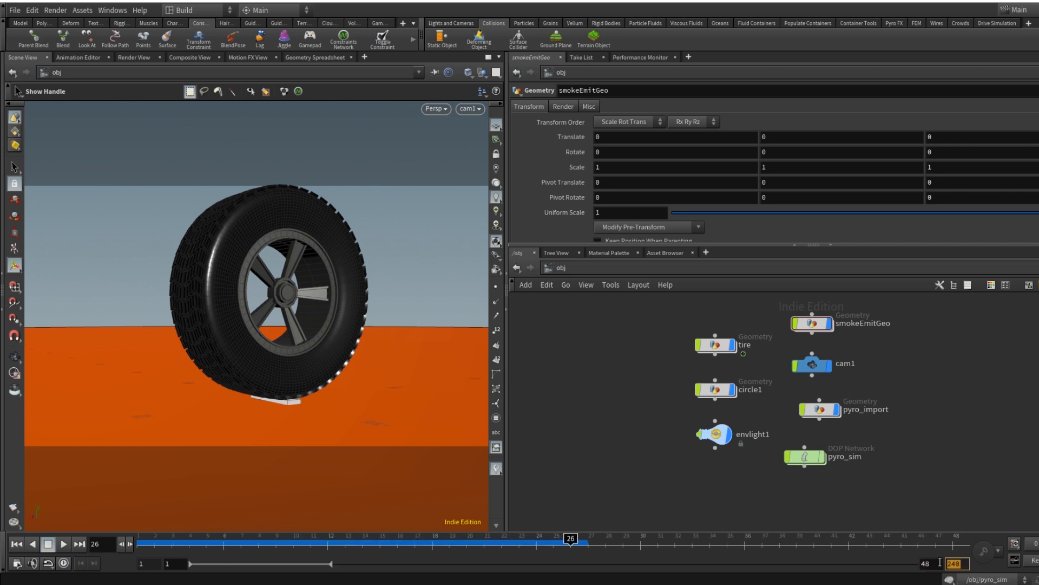
{"action": "type", "text": "48"}
{"action": "key", "text": "Tab"}
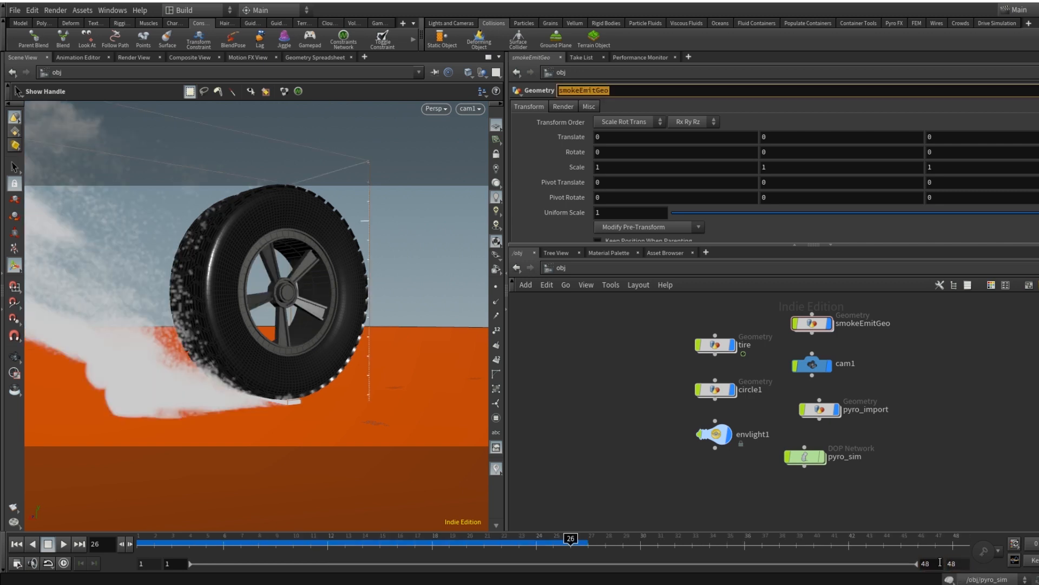
Create a flipbook of frames 1 to 48 from the scene view, watch it in MPlay and stop playback.
{"action": "left_click", "coordinate": [65, 544]}
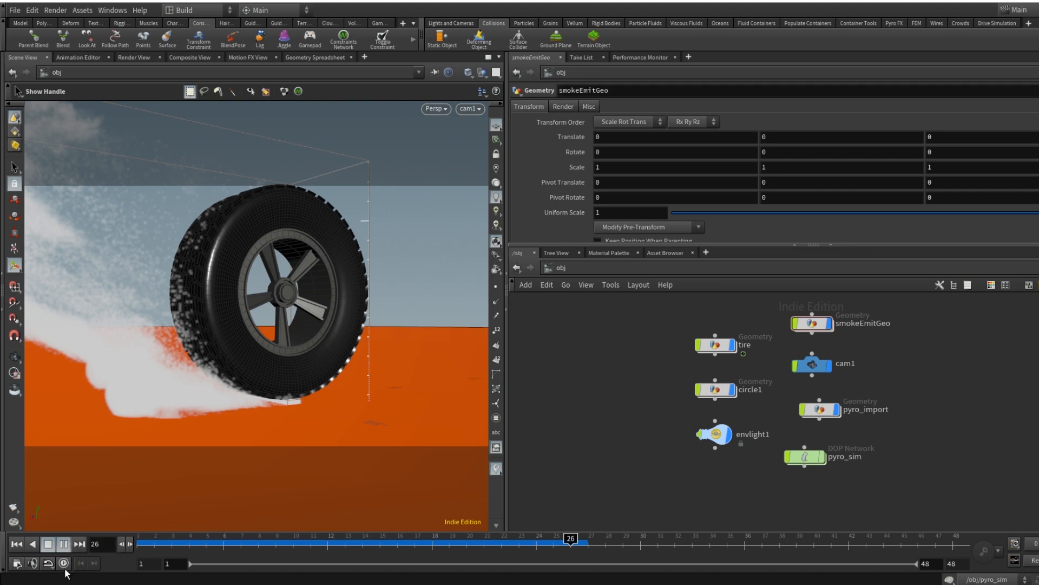
{"action": "left_click", "coordinate": [65, 566]}
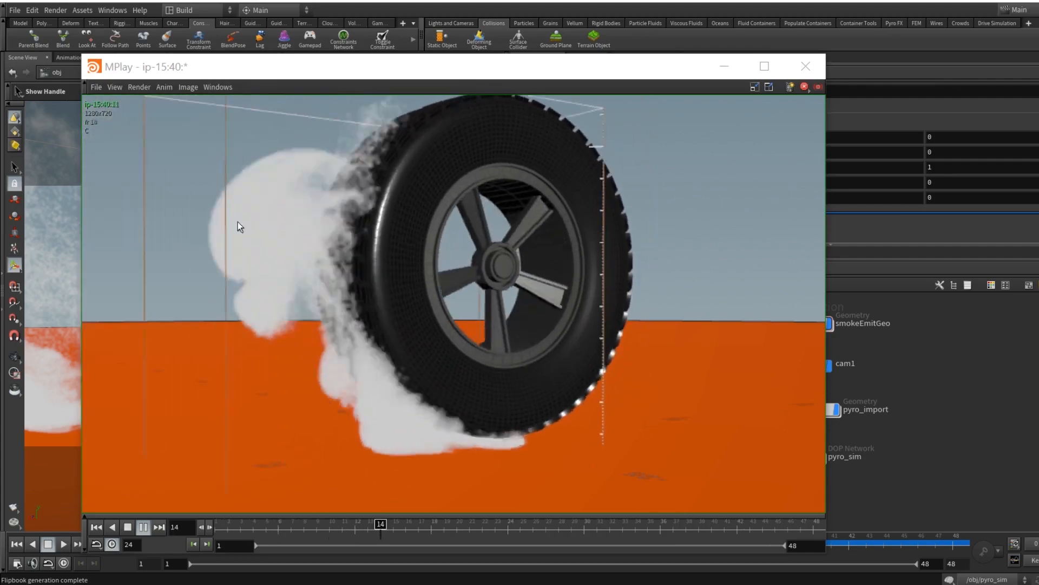
{"action": "left_click", "coordinate": [129, 528]}
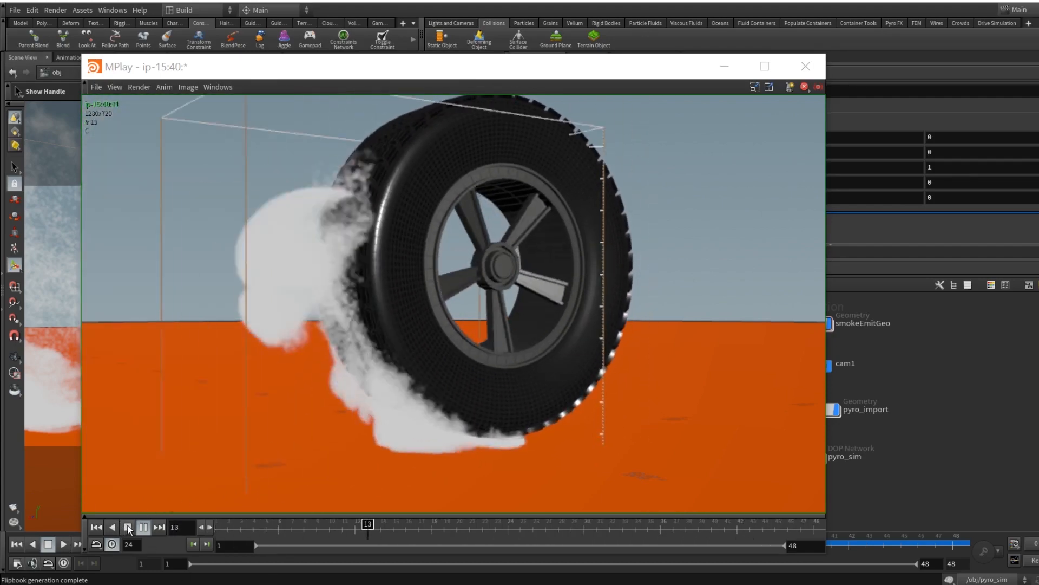
Scrub the flipbook to frame 26 to inspect the smoke around the tire and close MPlay.
{"action": "left_click_drag", "start_coordinate": [379, 528], "coordinate": [534, 538]}
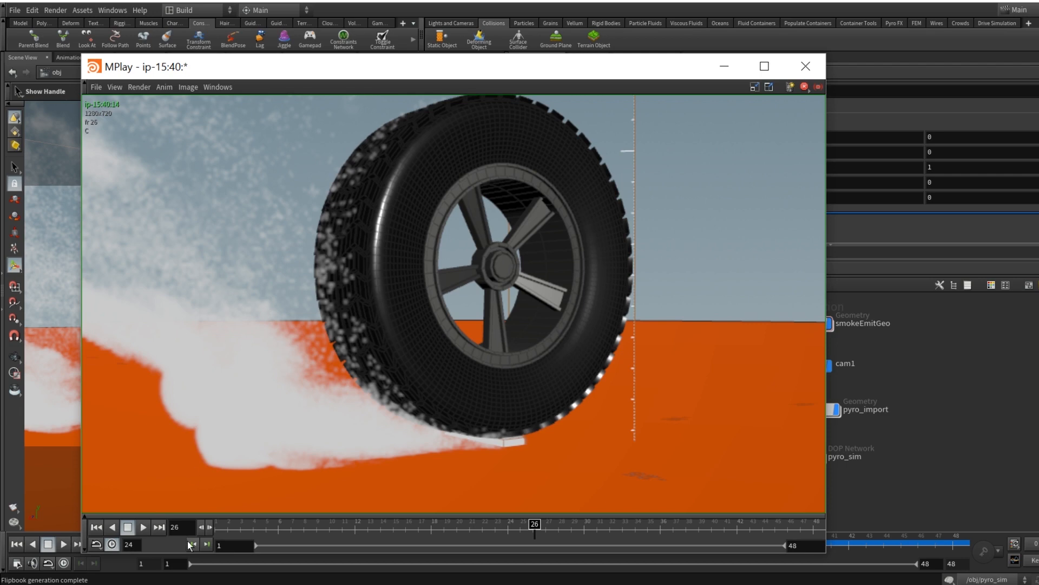
{"action": "left_click", "coordinate": [812, 63]}
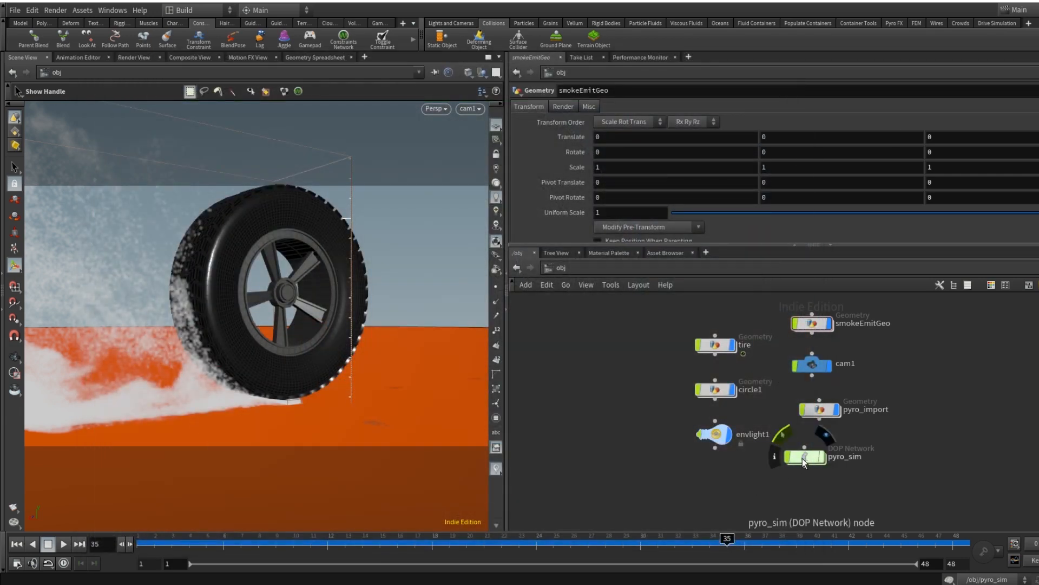
Inside the pyro_sim network, set the pyrosolver1 node's Max Substeps to 3.
{"action": "double_click", "coordinate": [804, 458]}
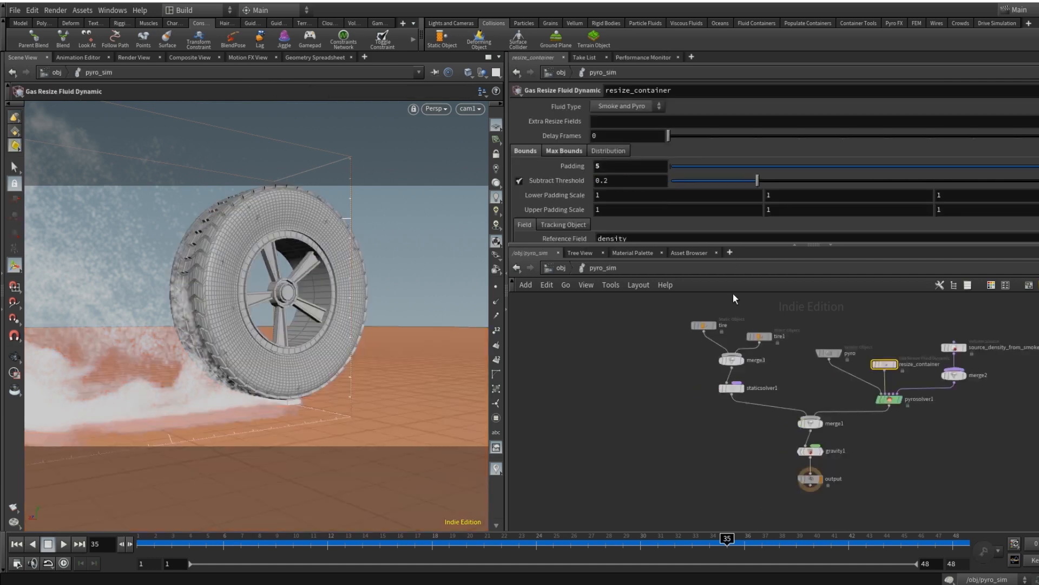
{"action": "left_click", "coordinate": [830, 354]}
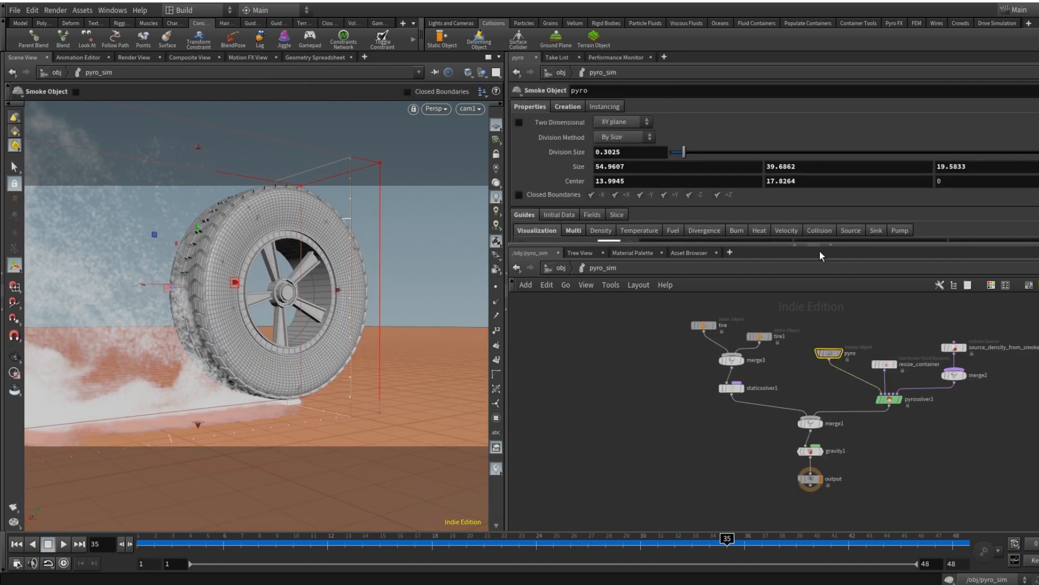
{"action": "left_click_drag", "start_coordinate": [818, 248], "coordinate": [818, 326]}
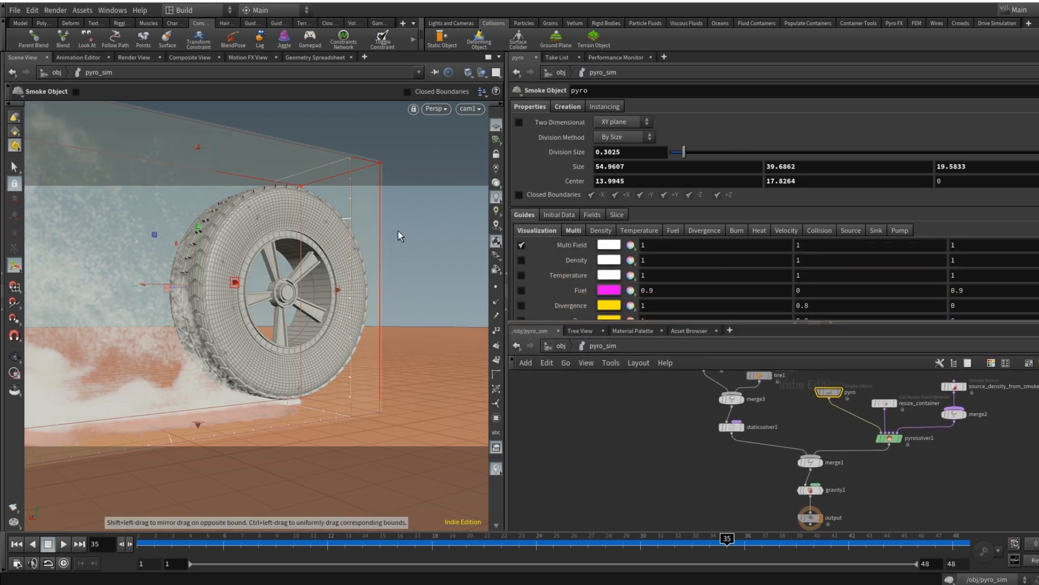
{"action": "left_click", "coordinate": [888, 437]}
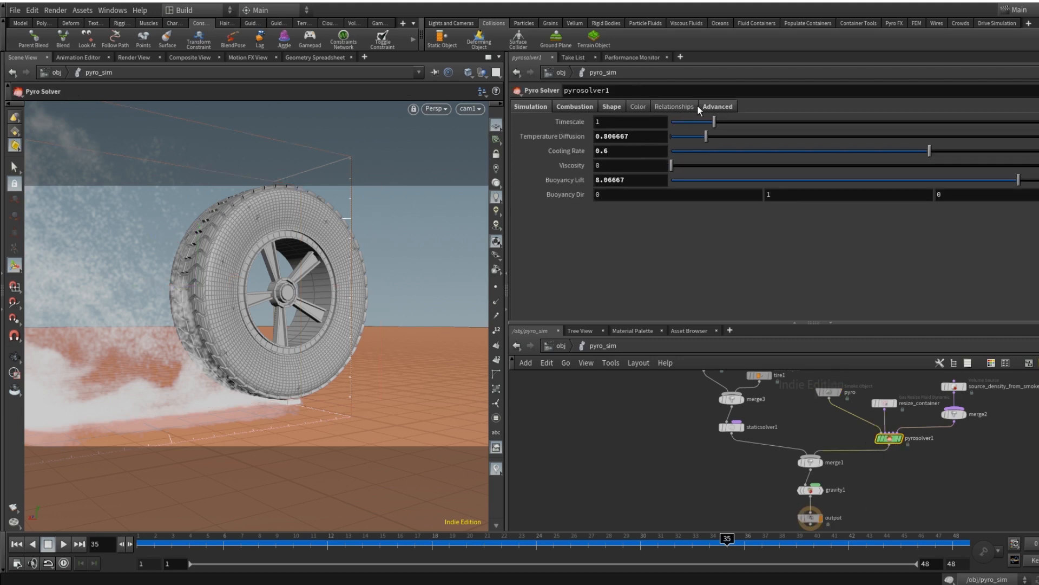
{"action": "left_click", "coordinate": [716, 106]}
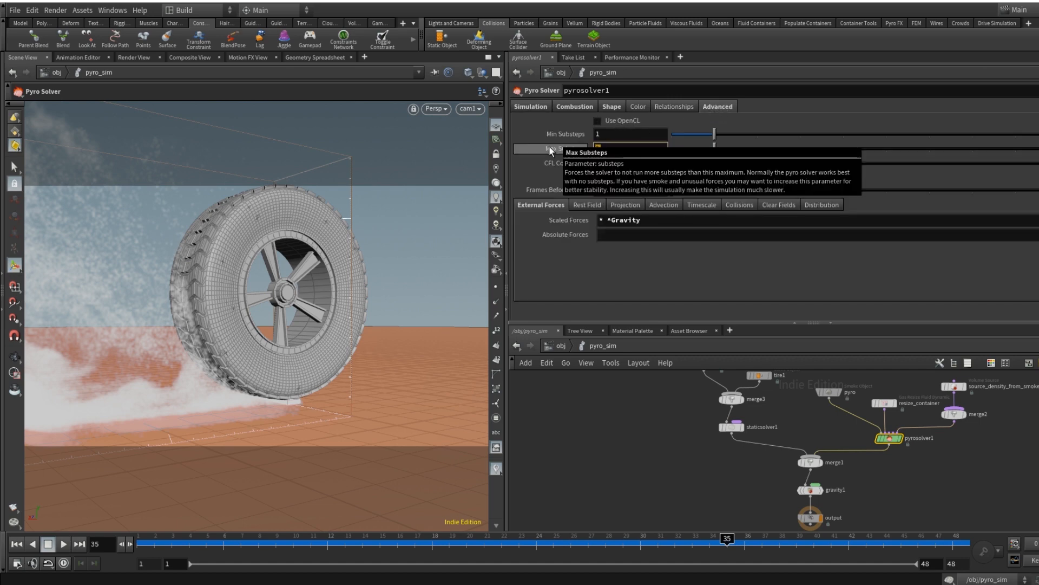
{"action": "type", "text": "3"}
{"action": "key", "text": "Return"}
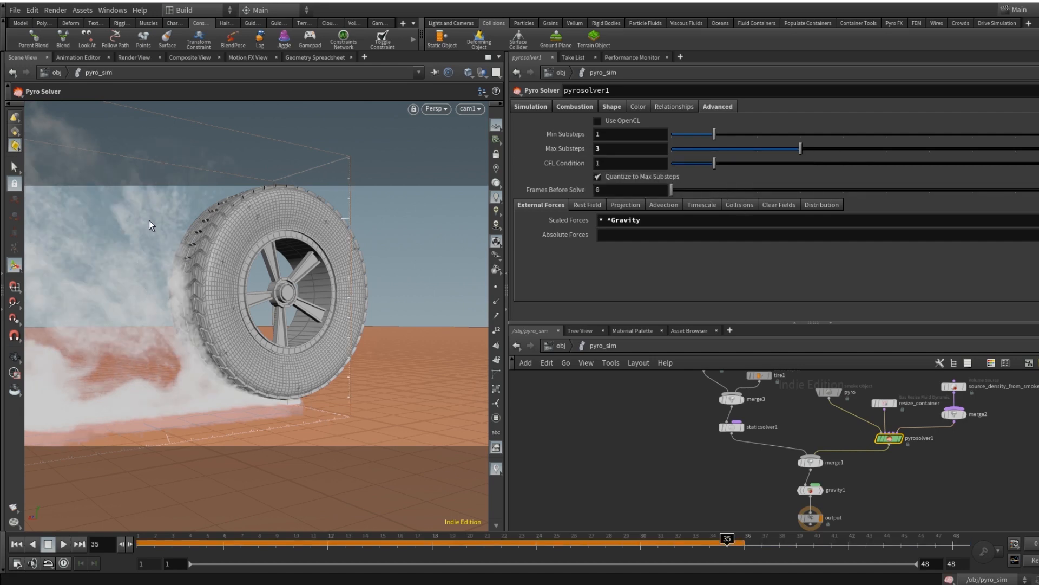
Resimulate the smoke by playing the timeline from frame 1, and stop playback after the full range has been cached.
{"action": "left_click", "coordinate": [16, 544]}
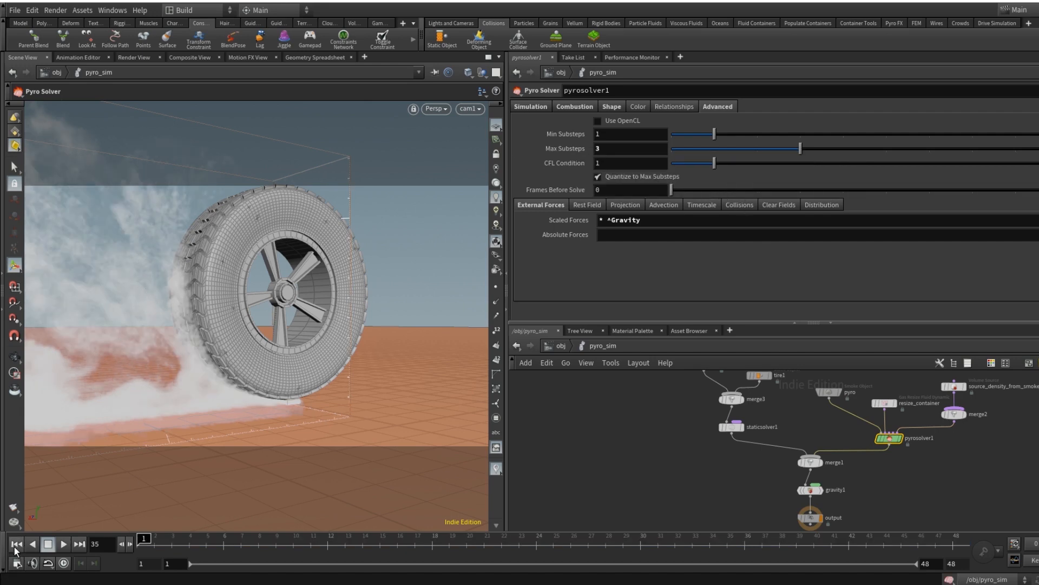
{"action": "left_click", "coordinate": [62, 544]}
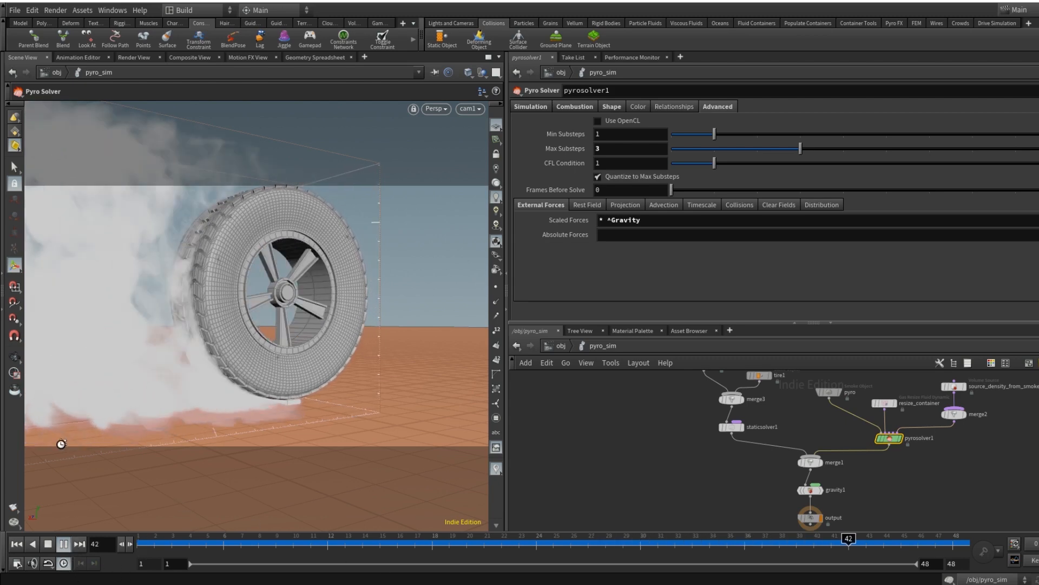
{"action": "left_click", "coordinate": [47, 545]}
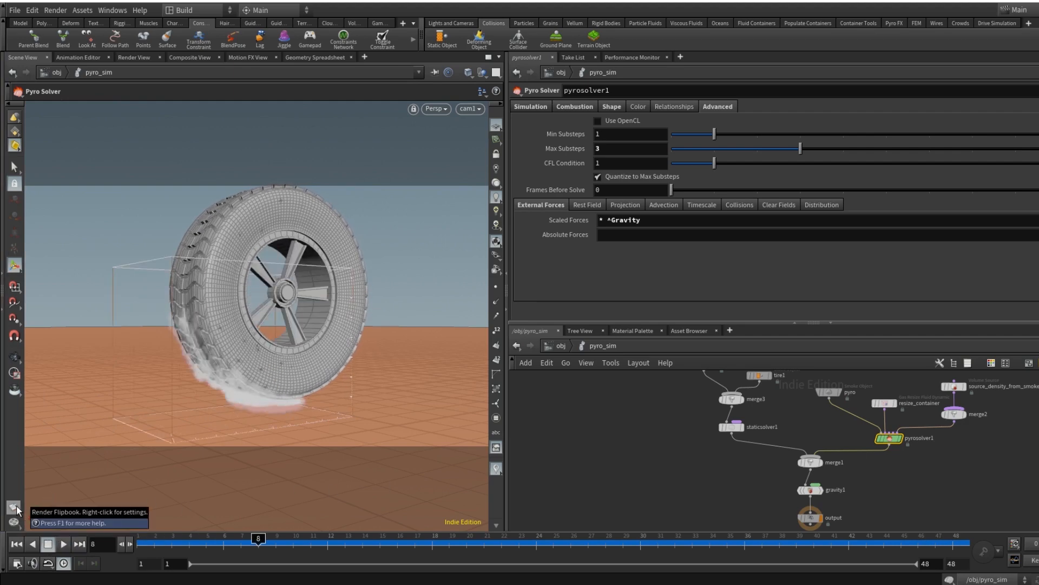
Render a new flipbook of frames 1 to 48, watch it in MPlay, and replay the simulation in the scene view up to frame 35.
{"action": "left_click", "coordinate": [15, 508]}
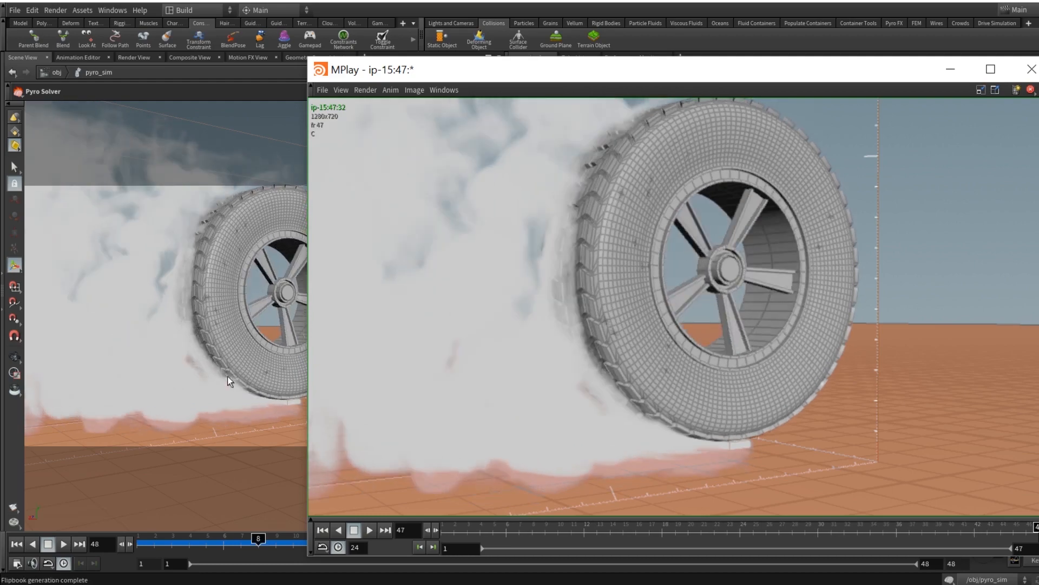
{"action": "left_click", "coordinate": [370, 530]}
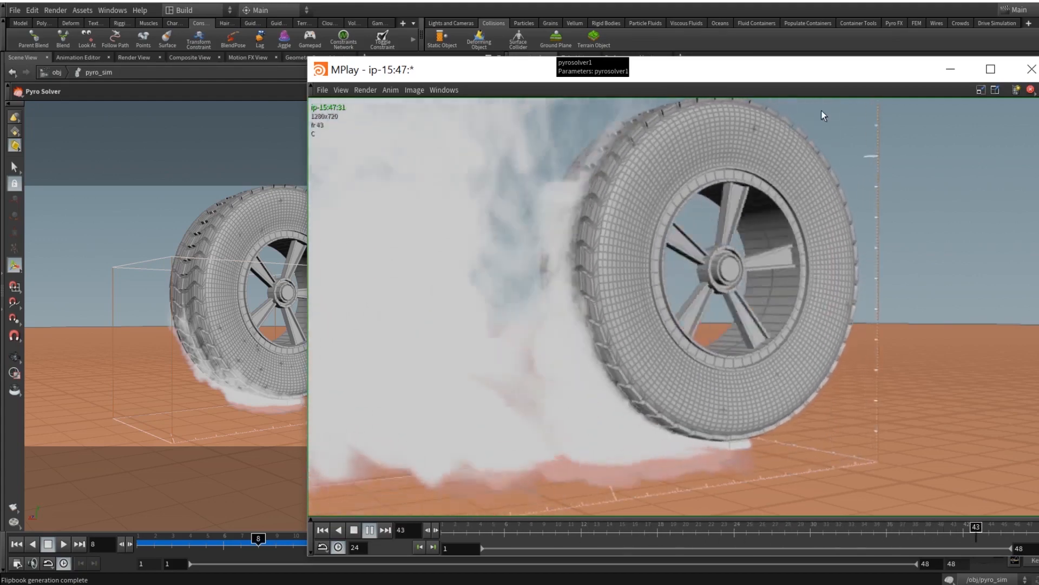
{"action": "left_click", "coordinate": [1031, 70]}
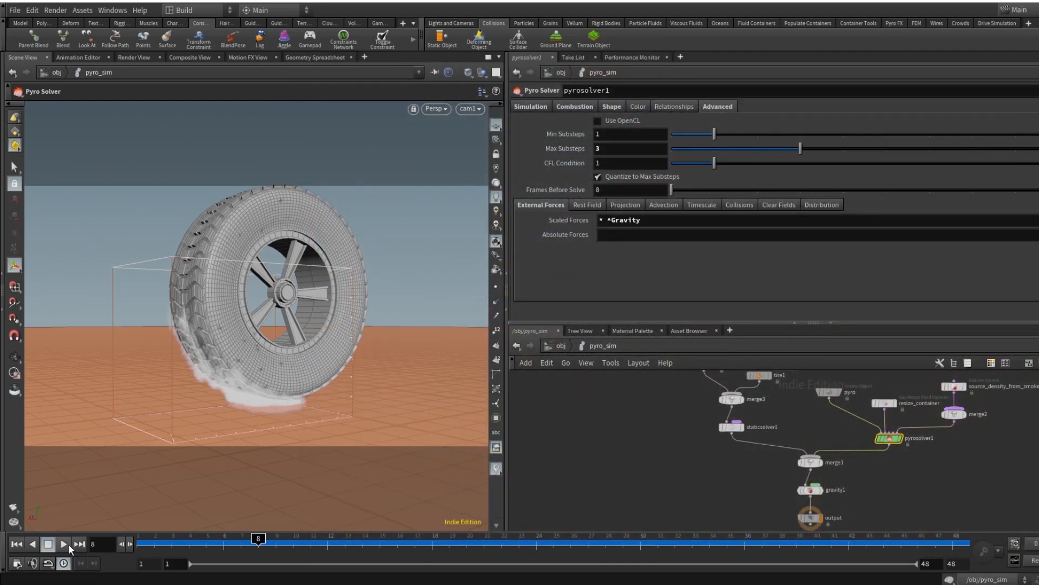
{"action": "left_click", "coordinate": [68, 544]}
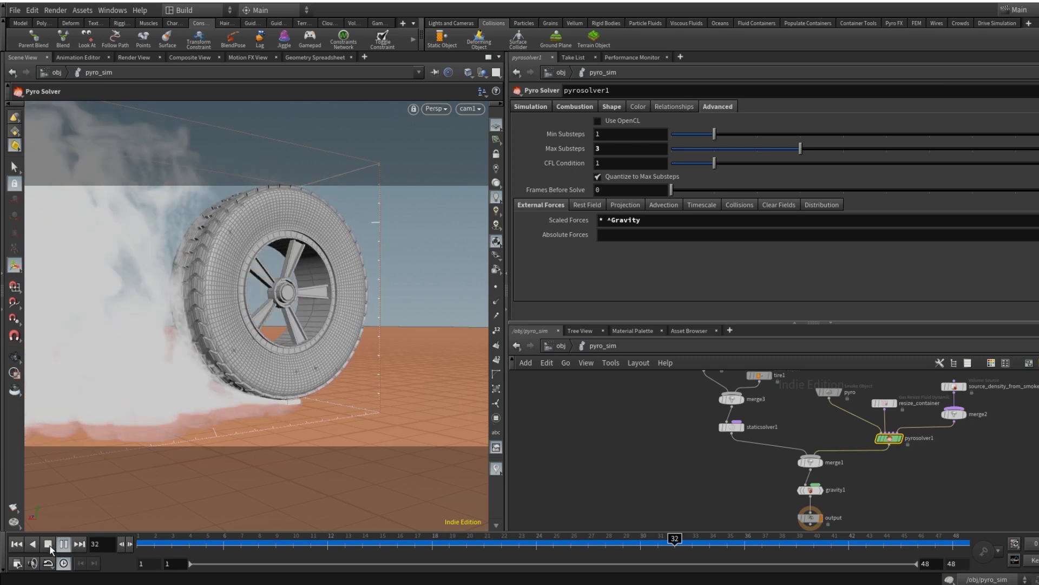
{"action": "left_click", "coordinate": [64, 542]}
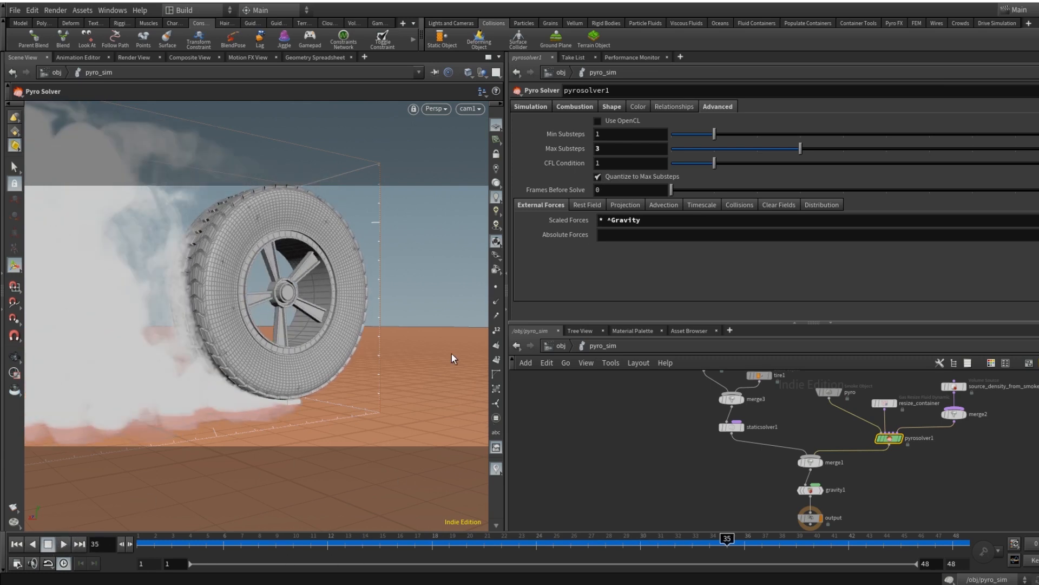
Add a ground plane collision object to the pyro simulation at object level and play the simulation from frame 1 to frame 16.
{"action": "left_click", "coordinate": [550, 343]}
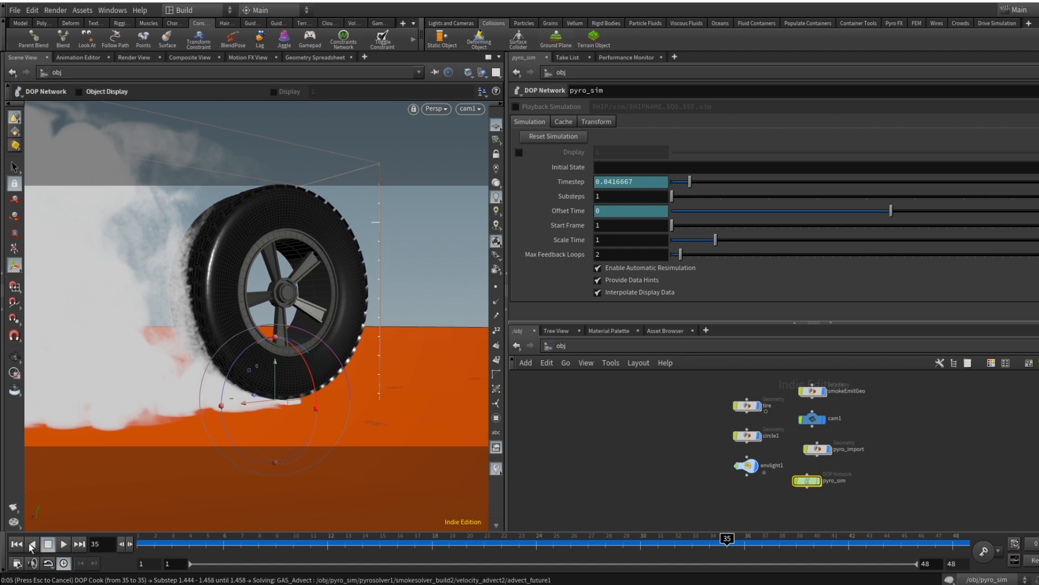
{"action": "left_click", "coordinate": [14, 547]}
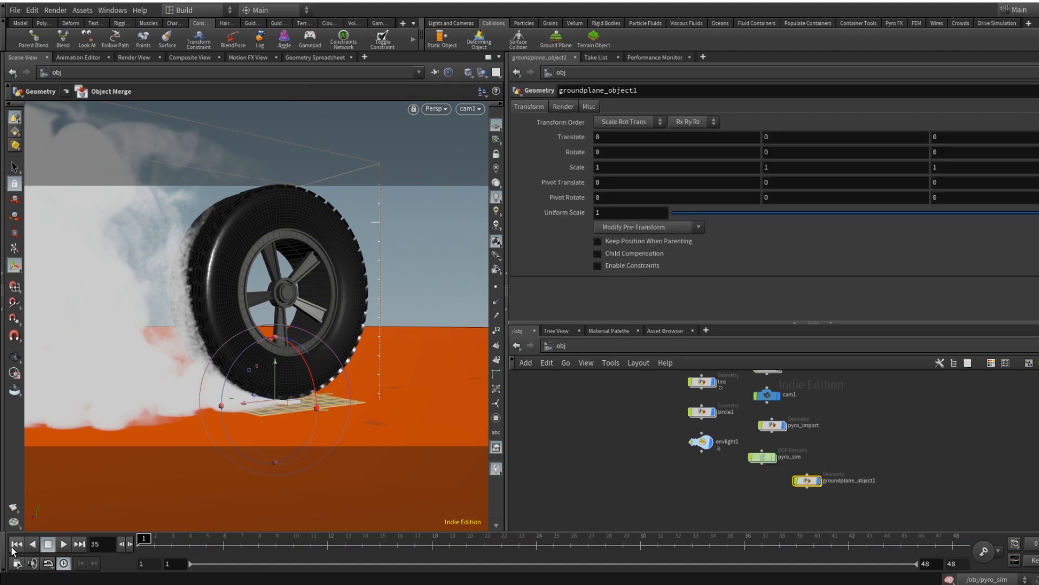
{"action": "double_click", "coordinate": [762, 459]}
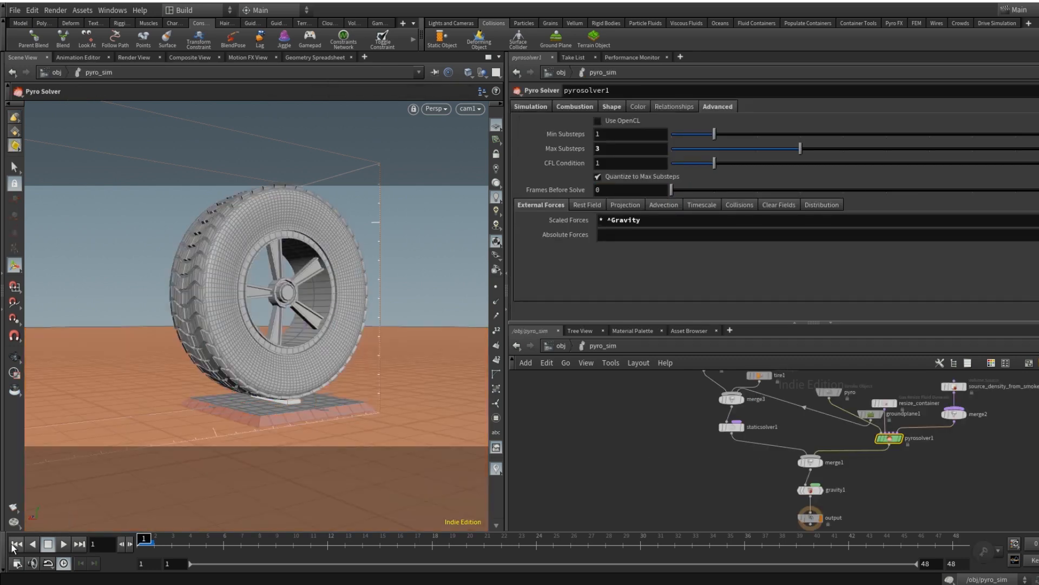
{"action": "left_click", "coordinate": [64, 544]}
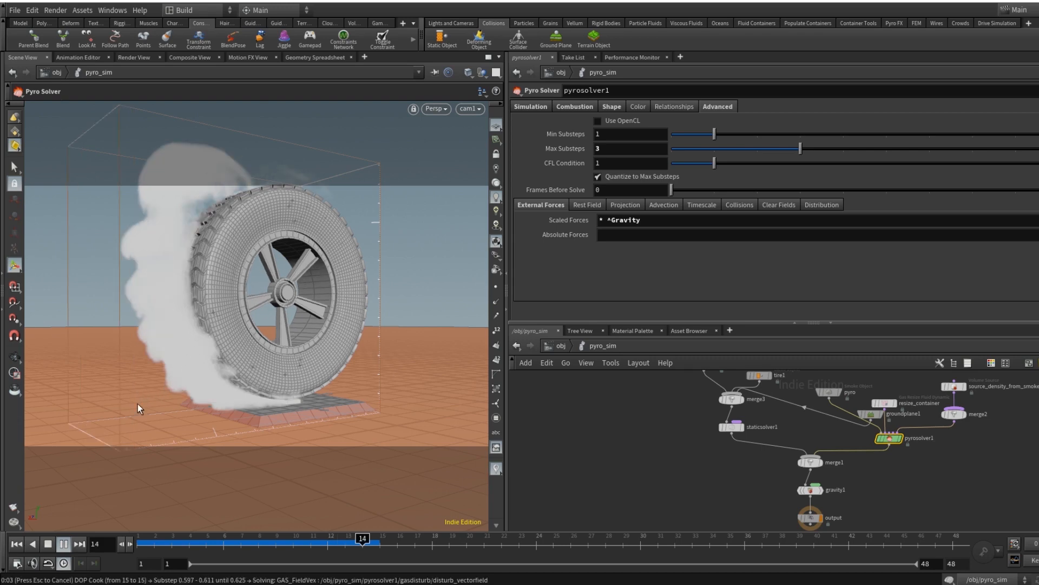
{"action": "left_click", "coordinate": [48, 544]}
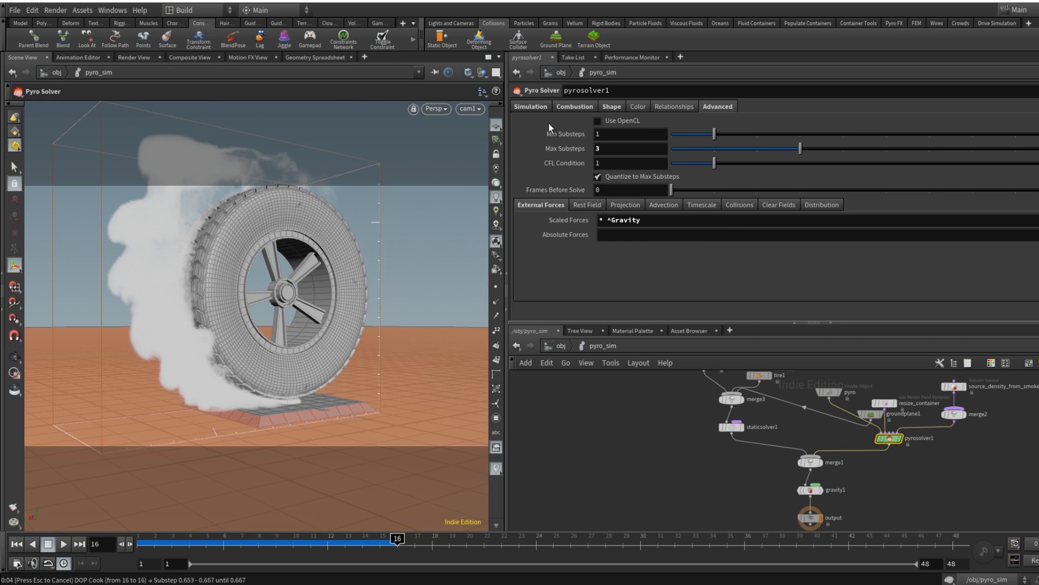
Return to frame 1 and automatically lay out the nodes of the pyro_sim network.
{"action": "left_click", "coordinate": [532, 106]}
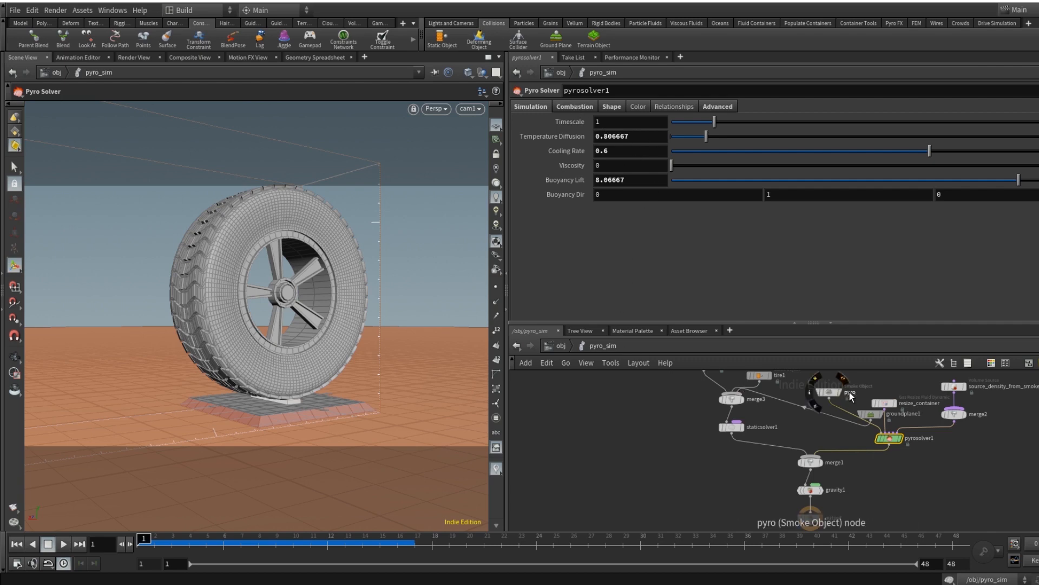
{"action": "key", "text": "l"}
{"action": "scroll", "coordinate": [829, 423], "scroll_direction": "down", "scroll_amount": 2}
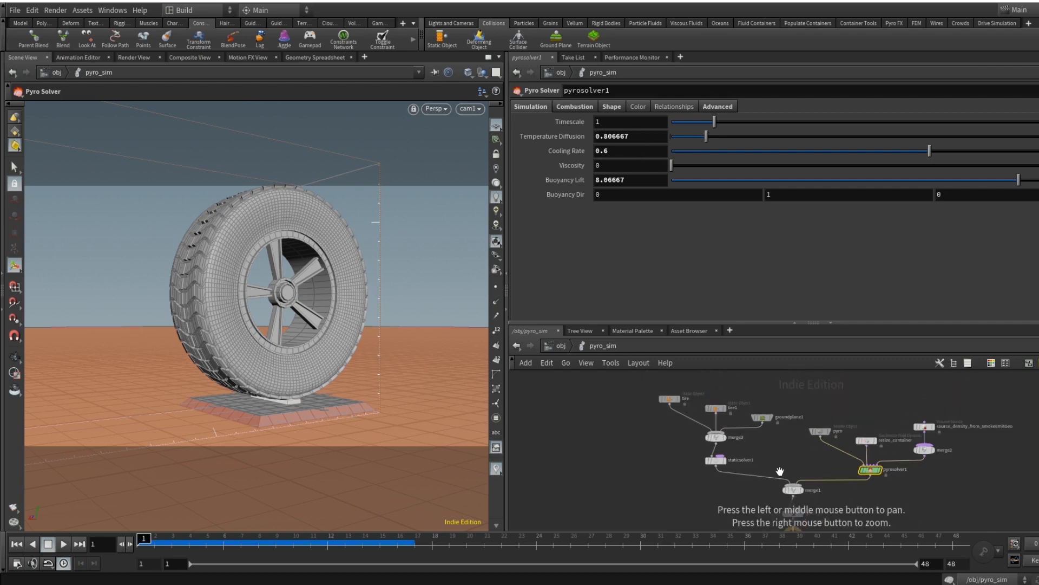
Examine the pyro smoke object's visualization guides, creation settings and initial data, including the wind tunnel direction.
{"action": "double_click", "coordinate": [823, 430]}
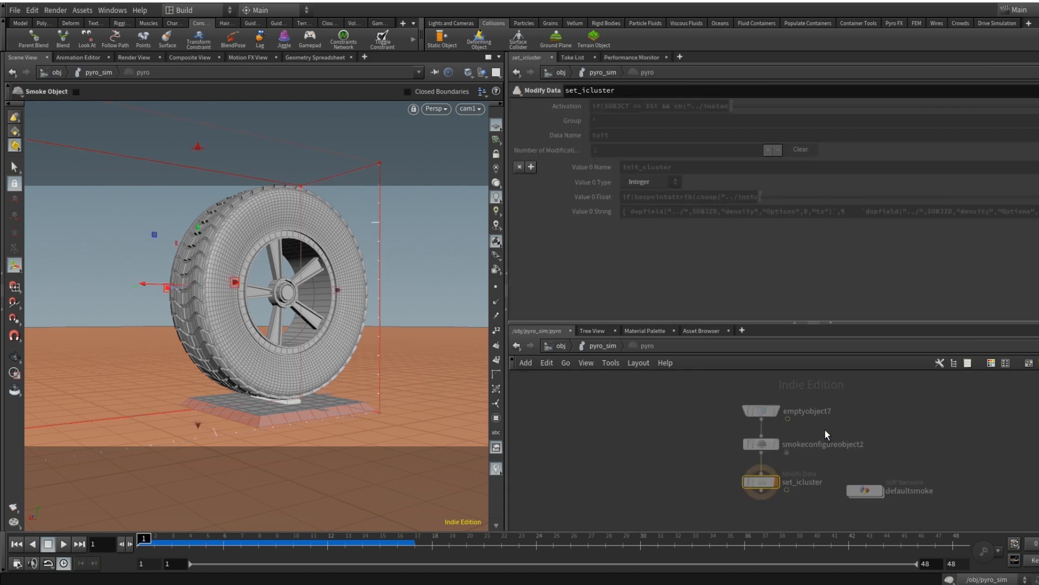
{"action": "left_click", "coordinate": [599, 346]}
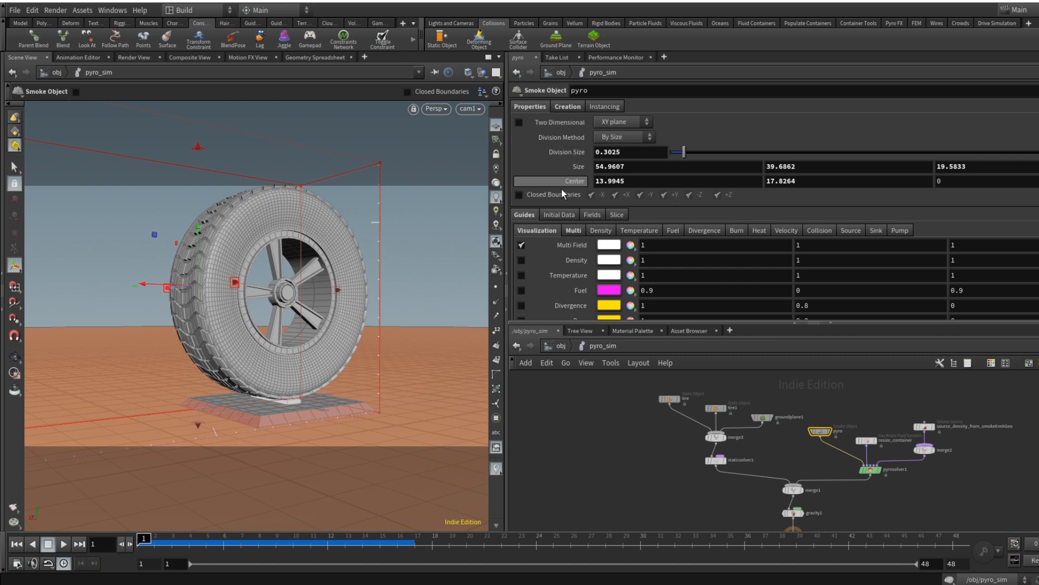
{"action": "left_click", "coordinate": [597, 231]}
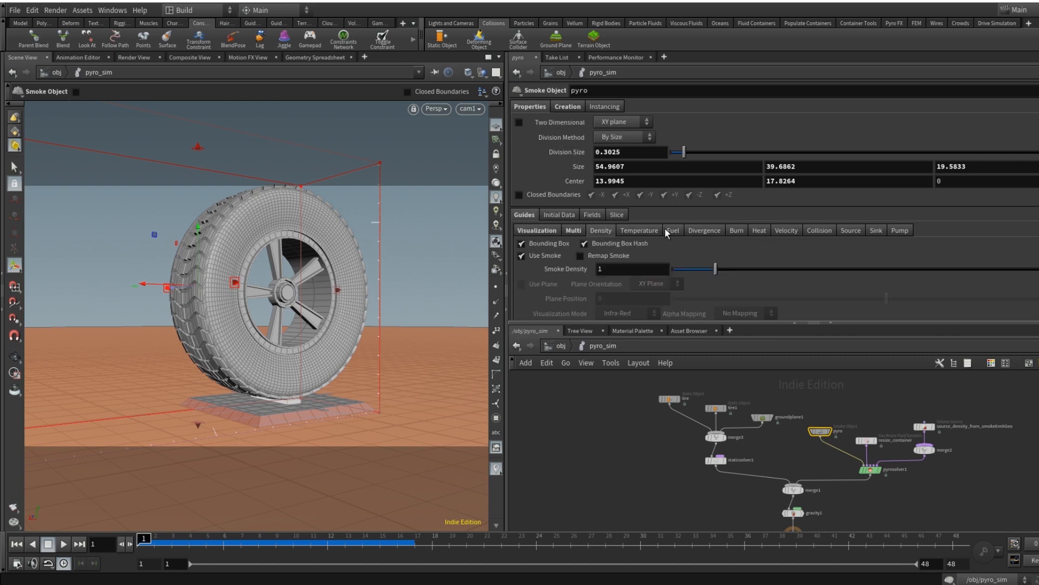
{"action": "left_click", "coordinate": [786, 231]}
{"action": "left_click", "coordinate": [854, 229]}
{"action": "left_click", "coordinate": [538, 229]}
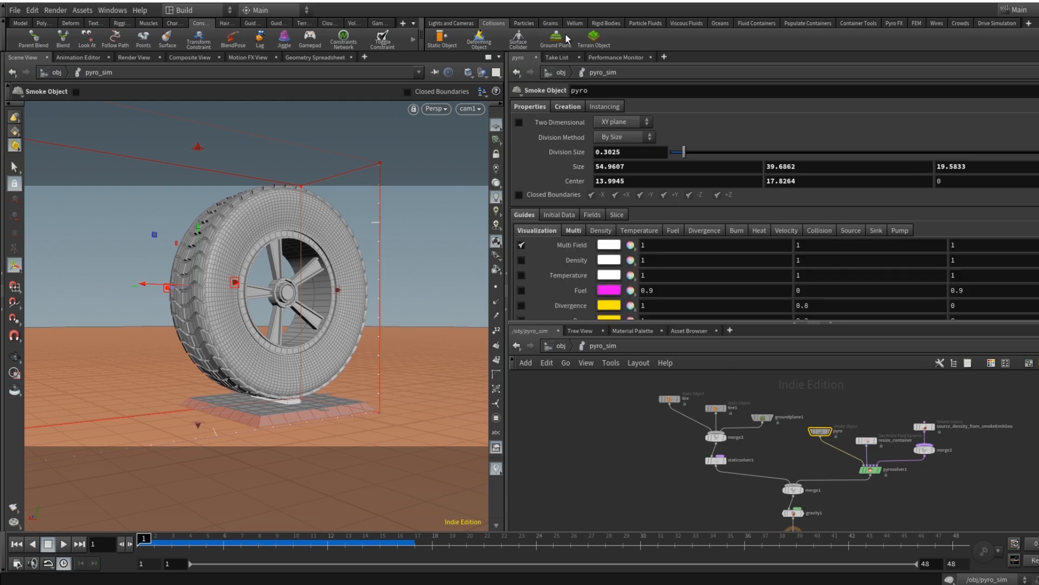
{"action": "left_click", "coordinate": [566, 106]}
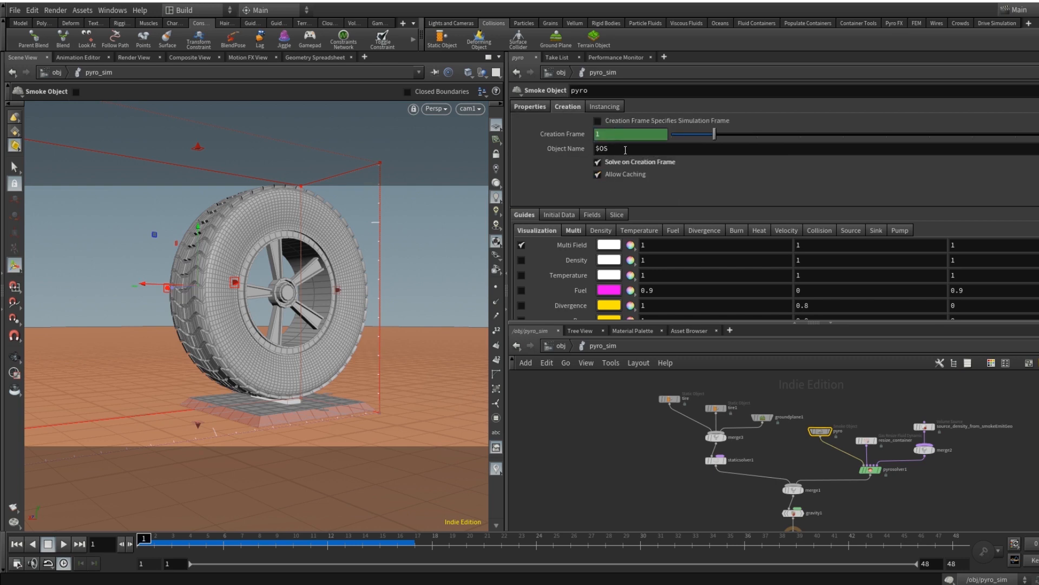
{"action": "left_click", "coordinate": [561, 214]}
{"action": "scroll", "coordinate": [649, 232], "scroll_direction": "down", "scroll_amount": 3}
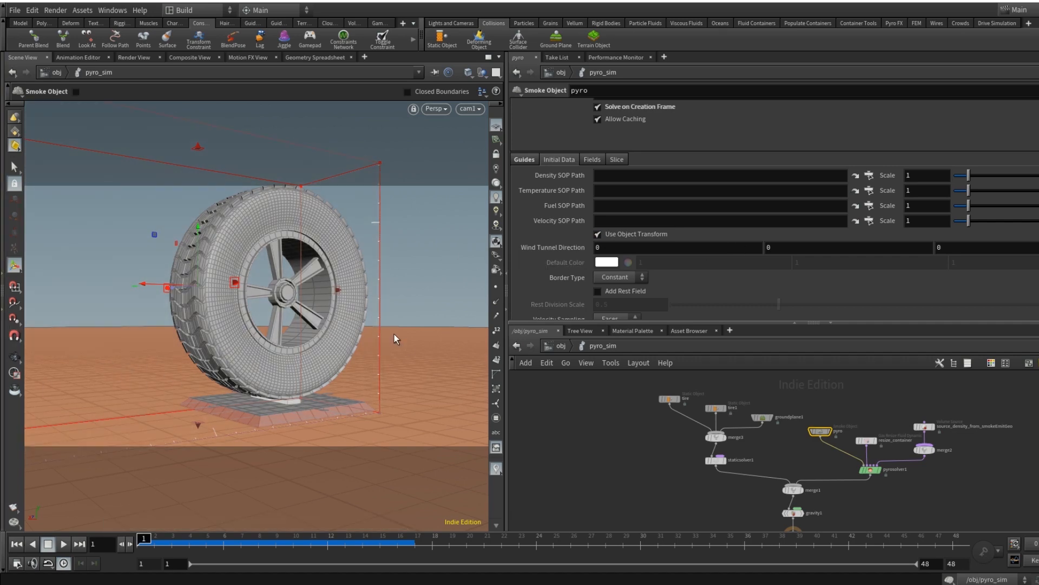
{"action": "left_click", "coordinate": [640, 248]}
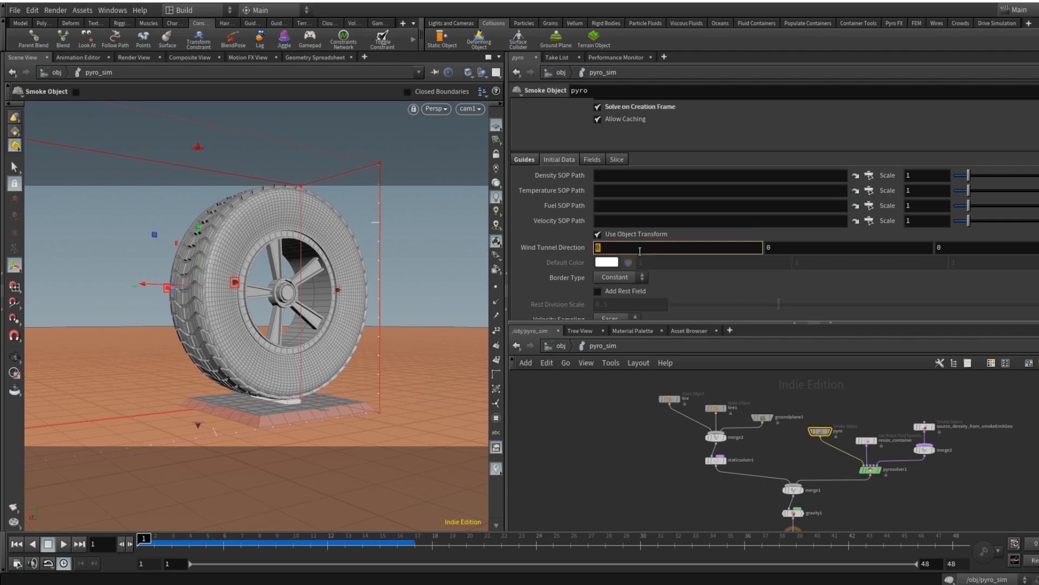
{"action": "left_click", "coordinate": [877, 252]}
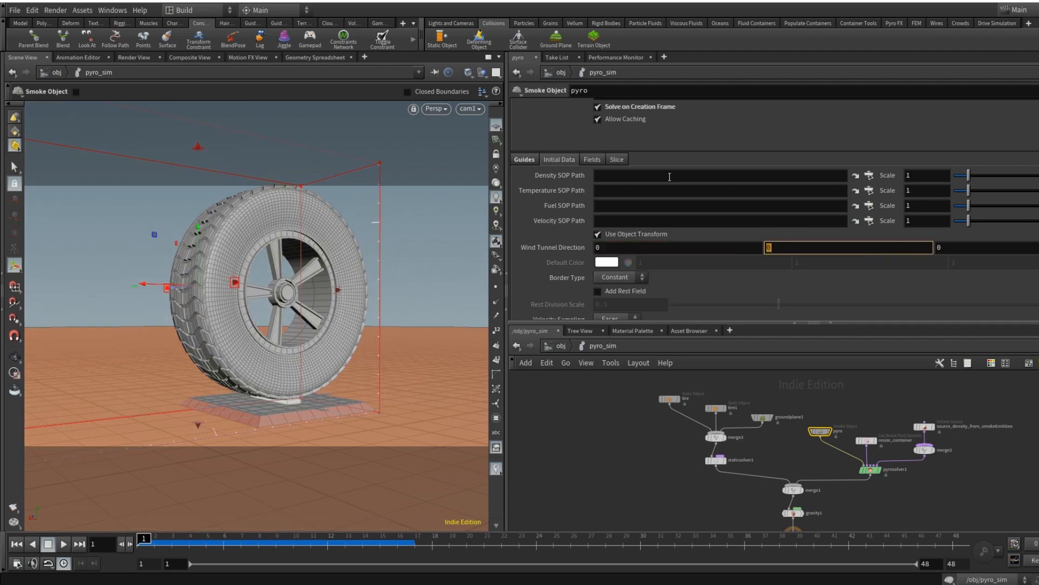
{"action": "scroll", "coordinate": [670, 179], "scroll_direction": "up", "scroll_amount": 3}
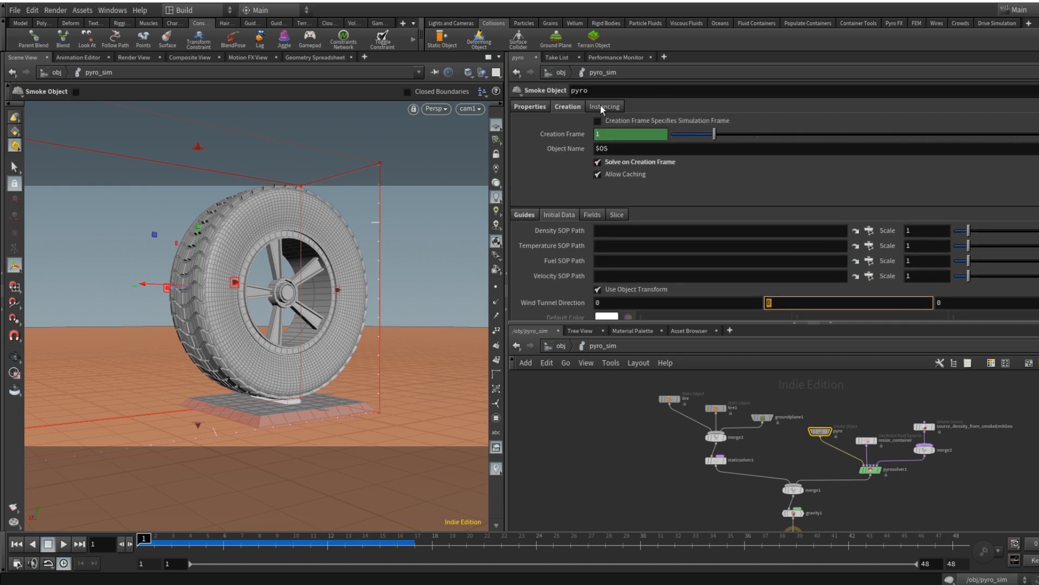
{"action": "left_click", "coordinate": [599, 105]}
Raise the upper bound of the pyro smoke container to a Y size of about 40.6 and a Y center of about 18.3.
{"action": "left_click", "coordinate": [534, 105]}
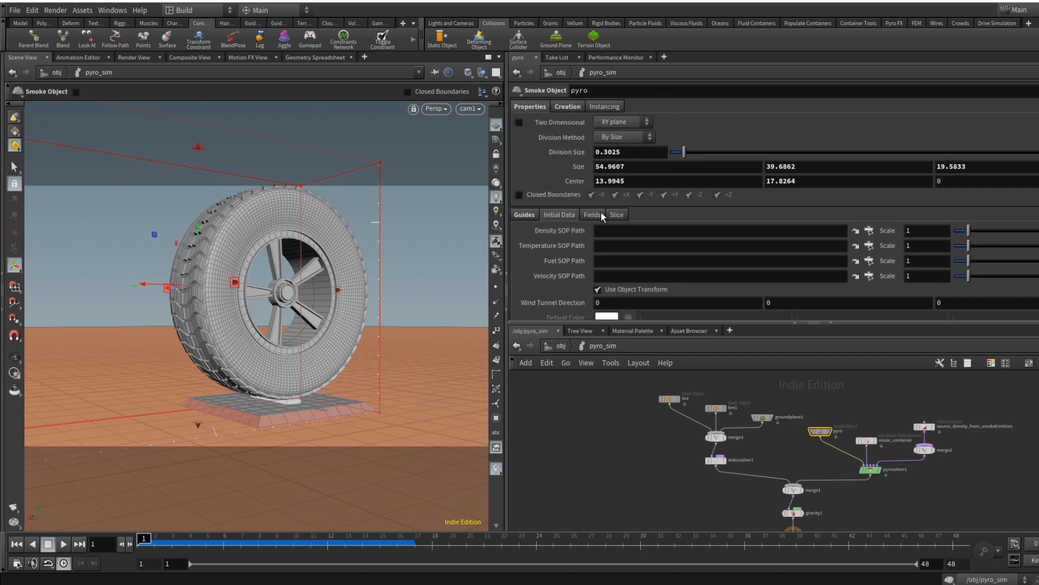
{"action": "left_click", "coordinate": [524, 215]}
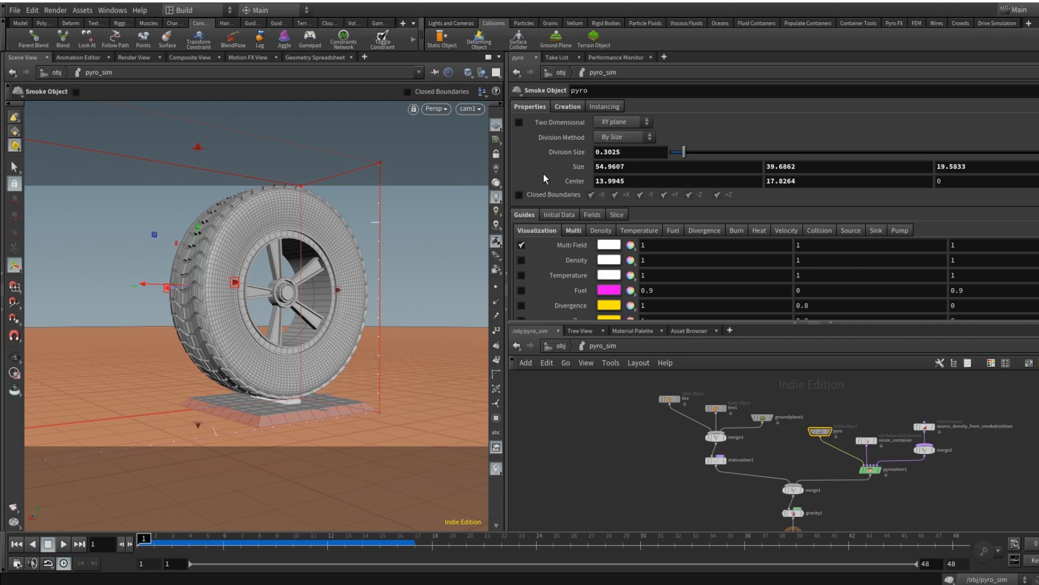
{"action": "mouse_move", "coordinate": [206, 148]}
{"action": "left_mouse_down"}
{"action": "mouse_move", "coordinate": [197, 157]}
{"action": "mouse_move", "coordinate": [203, 141]}
{"action": "left_mouse_up"}
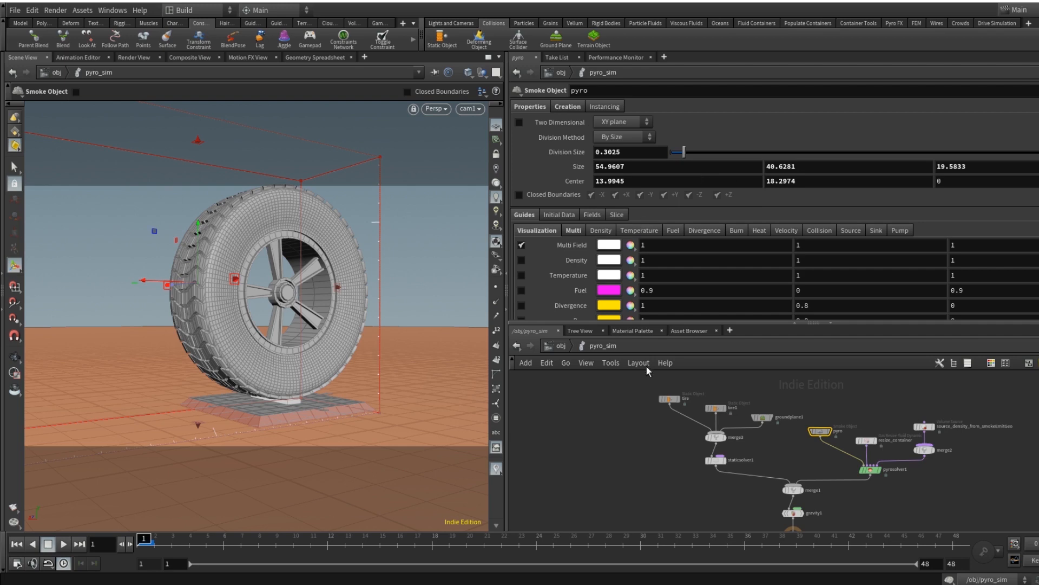
Set the pyro solver's Dissipation to 0 and play the simulation from frame 1 to frame 18.
{"action": "left_click", "coordinate": [871, 469]}
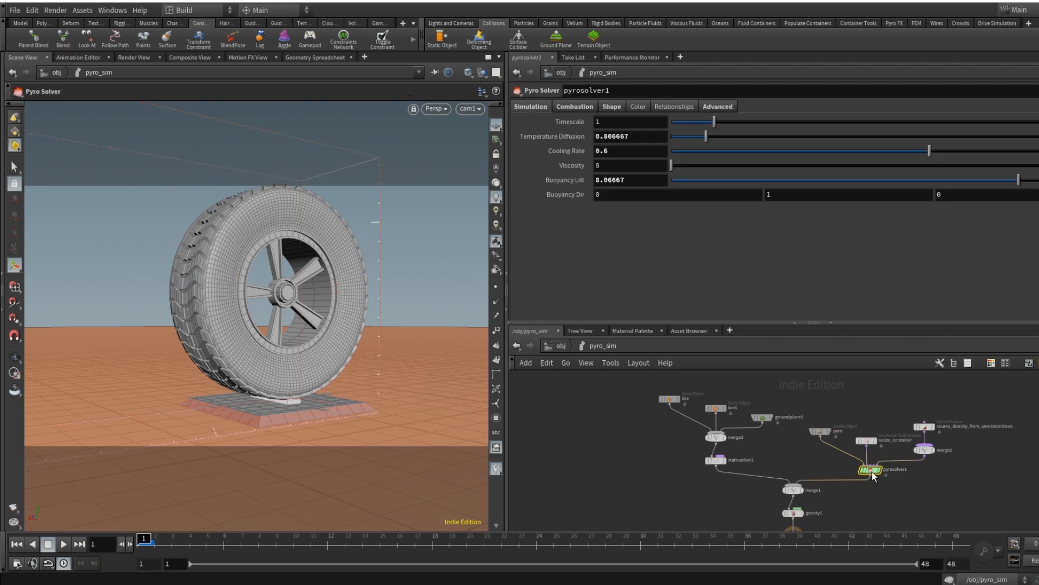
{"action": "left_click", "coordinate": [572, 107]}
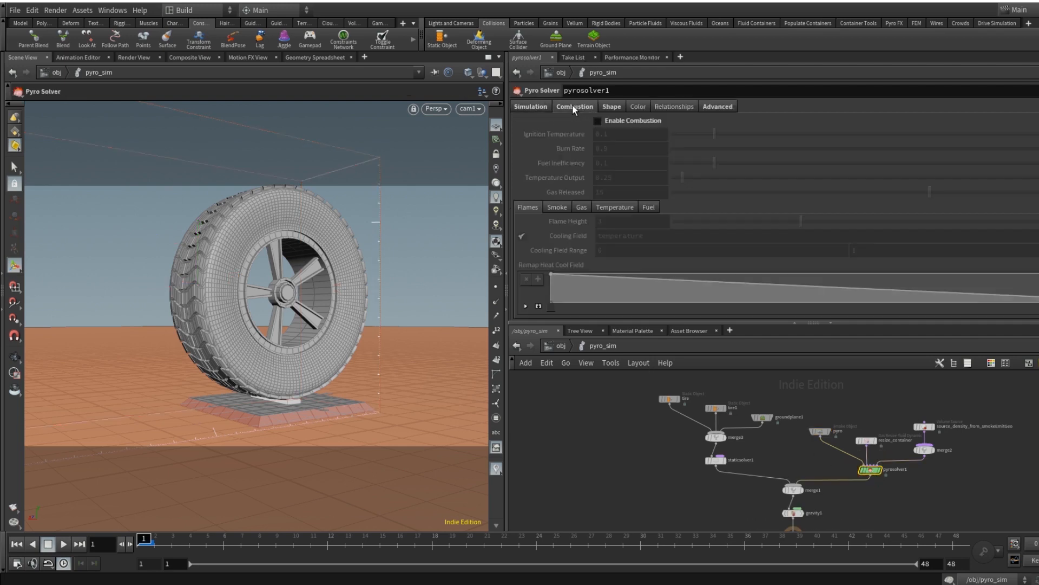
{"action": "left_click", "coordinate": [622, 106]}
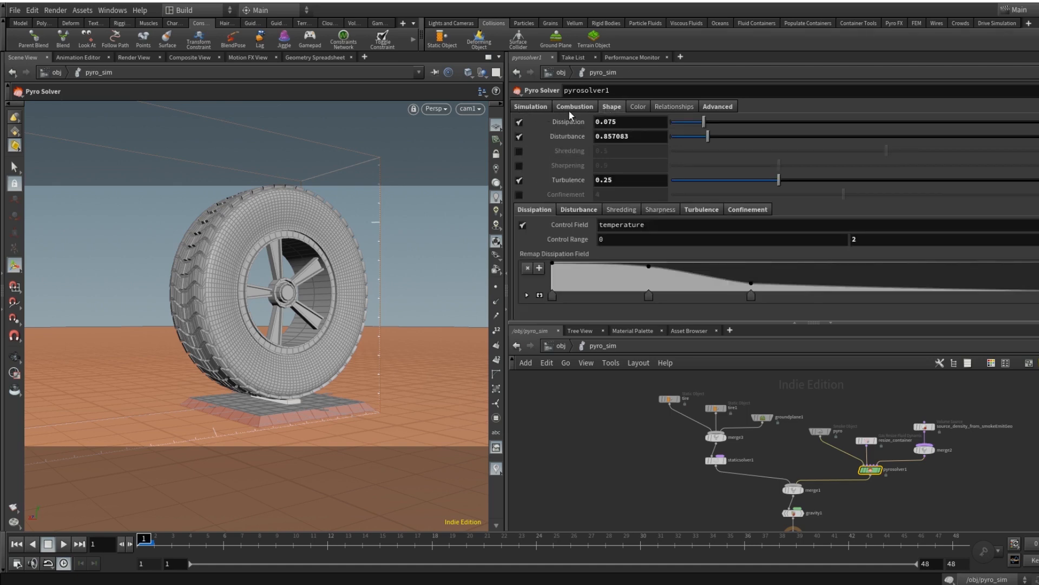
{"action": "left_click", "coordinate": [530, 109]}
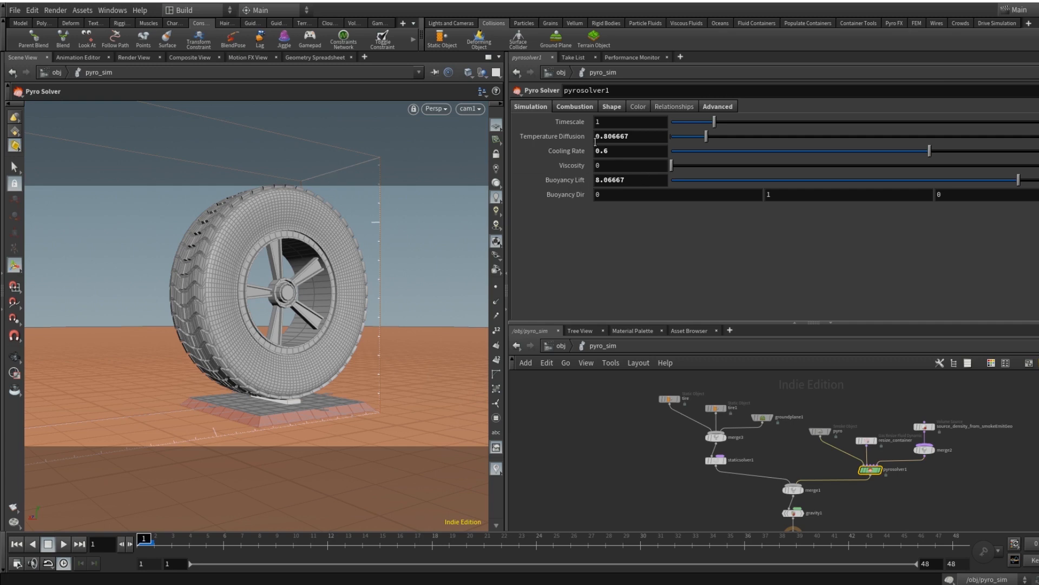
{"action": "left_click", "coordinate": [609, 106]}
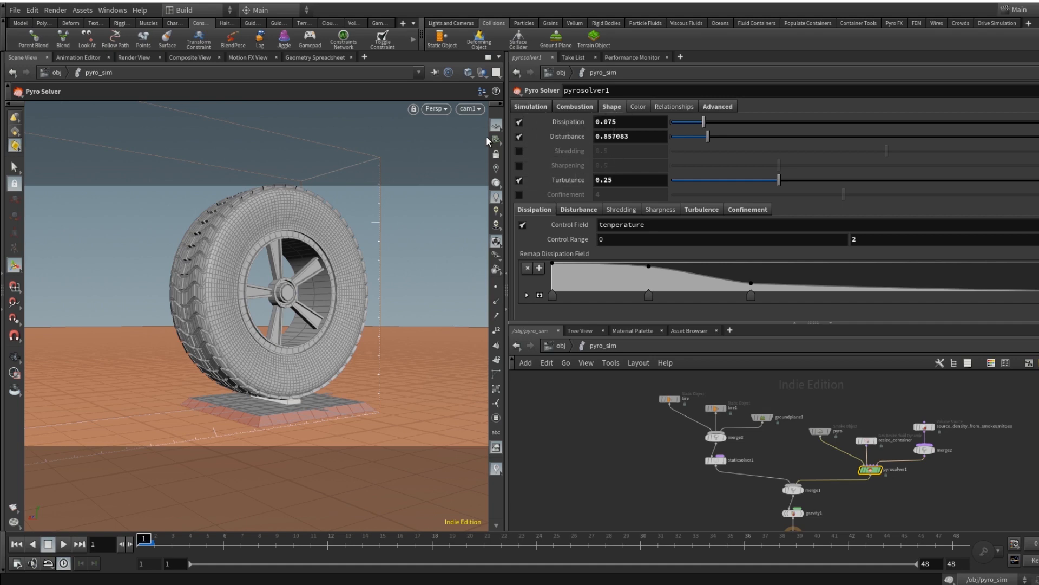
{"action": "left_click", "coordinate": [650, 120]}
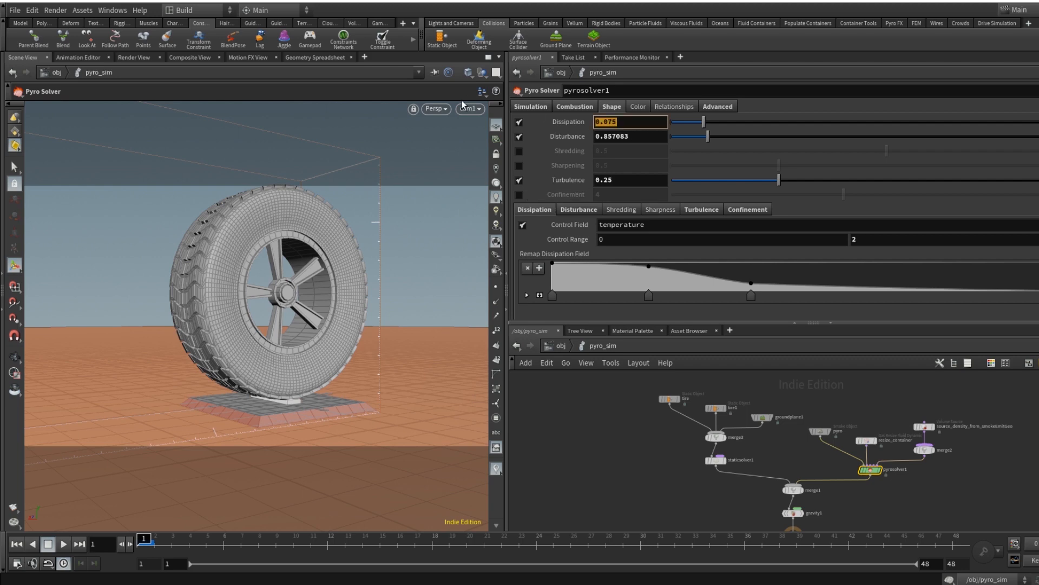
{"action": "type", "text": "0"}
{"action": "key", "text": "Return"}
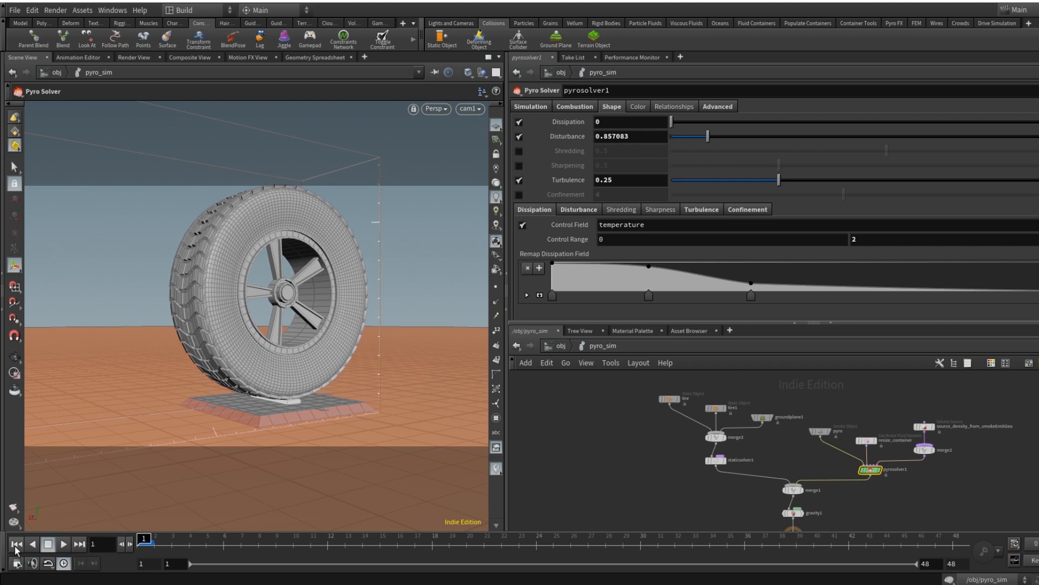
{"action": "left_click", "coordinate": [64, 544]}
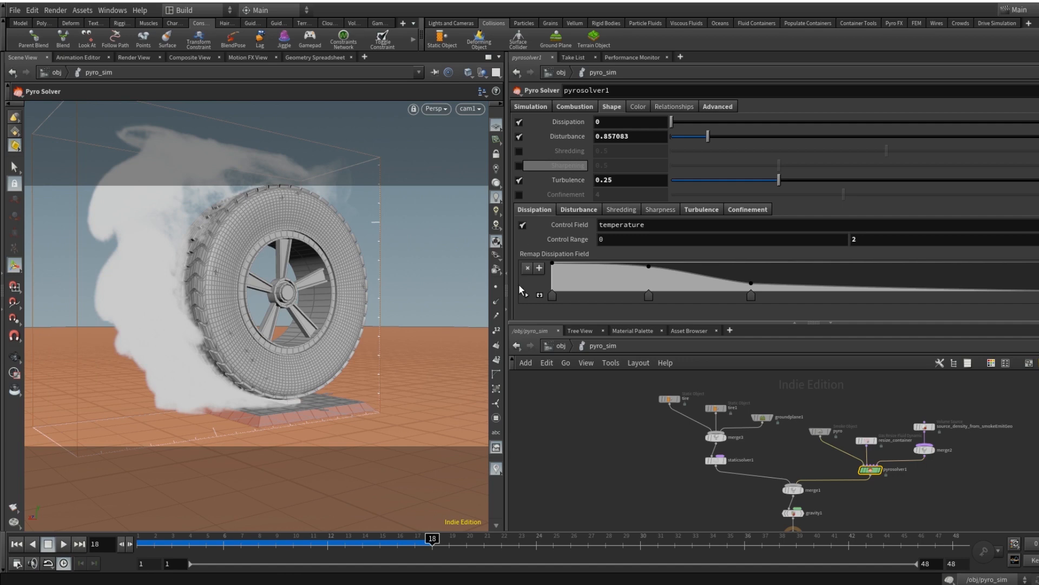
Try the pyro solver's Disturbance at 10 in a run from frame 1 to frame 15, and reduce it to 2.12.
{"action": "left_click", "coordinate": [16, 545]}
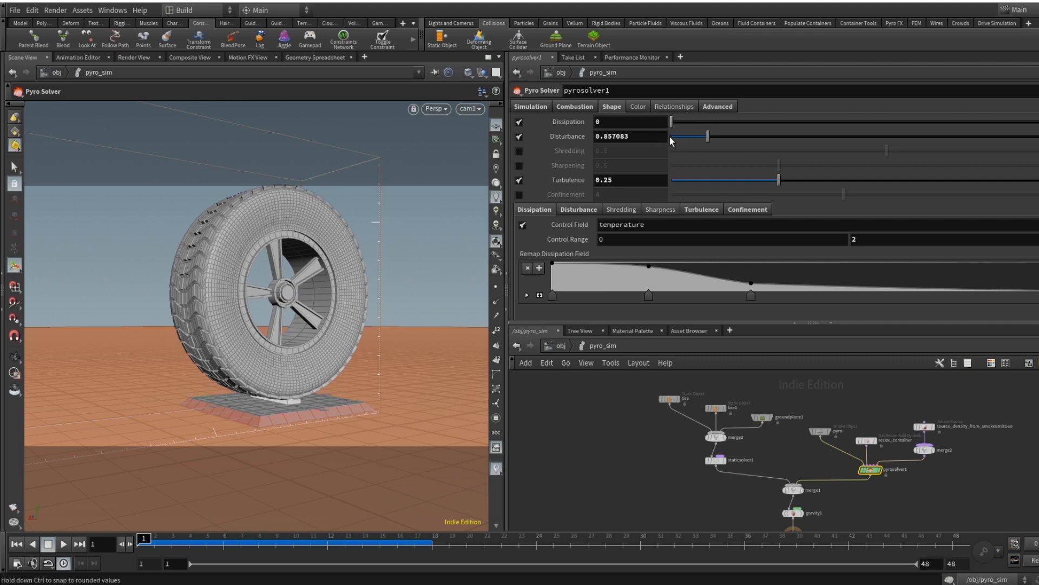
{"action": "left_click_drag", "start_coordinate": [707, 136], "coordinate": [1038, 127]}
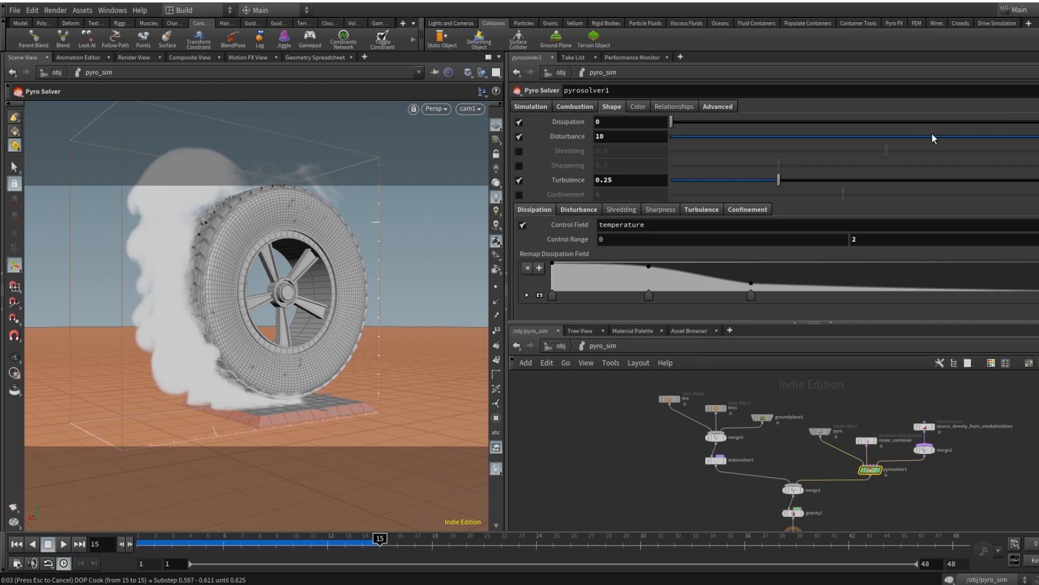
{"action": "left_click", "coordinate": [763, 136]}
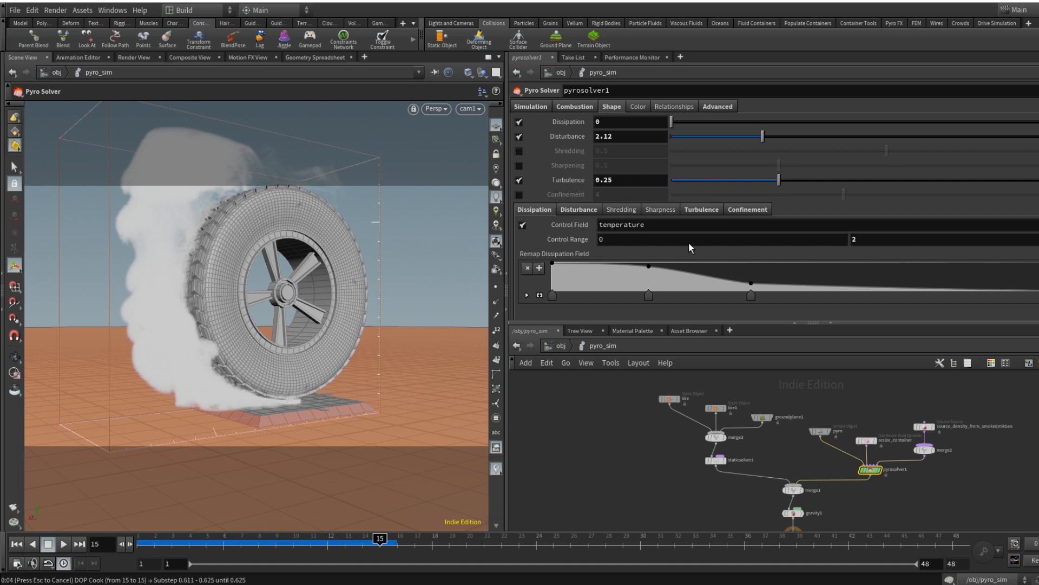
Raise the pyro solver's Turbulence to 1 and run the simulation from frame 1 to frame 16.
{"action": "left_click", "coordinate": [17, 544]}
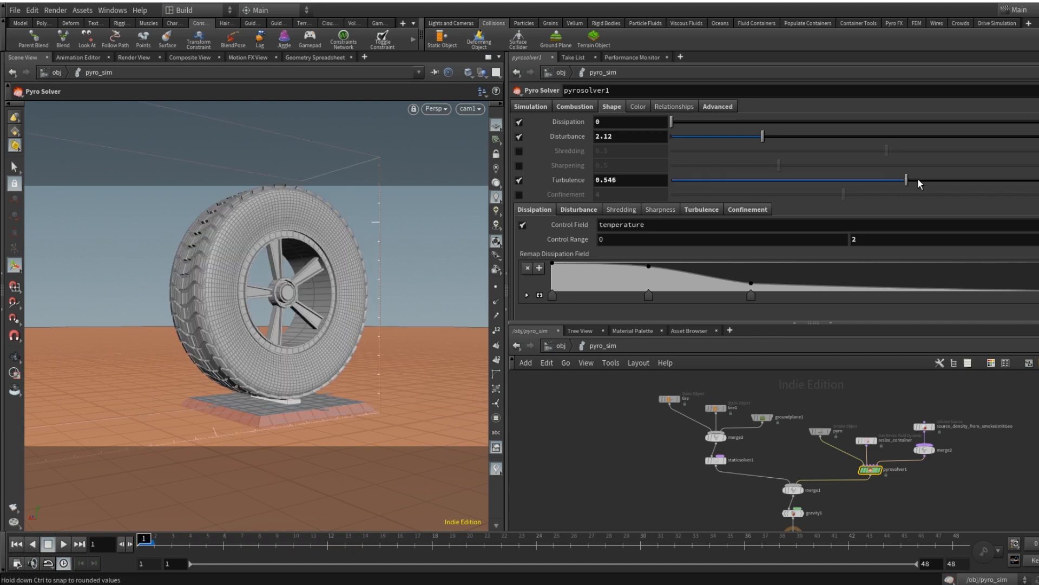
{"action": "left_click_drag", "start_coordinate": [919, 183], "coordinate": [1036, 183]}
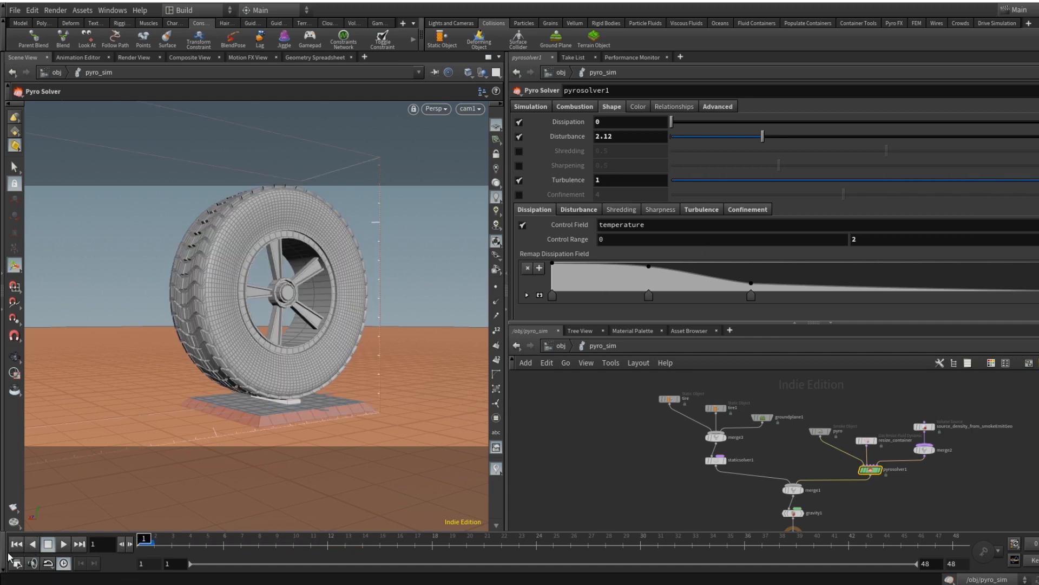
{"action": "left_click", "coordinate": [66, 545]}
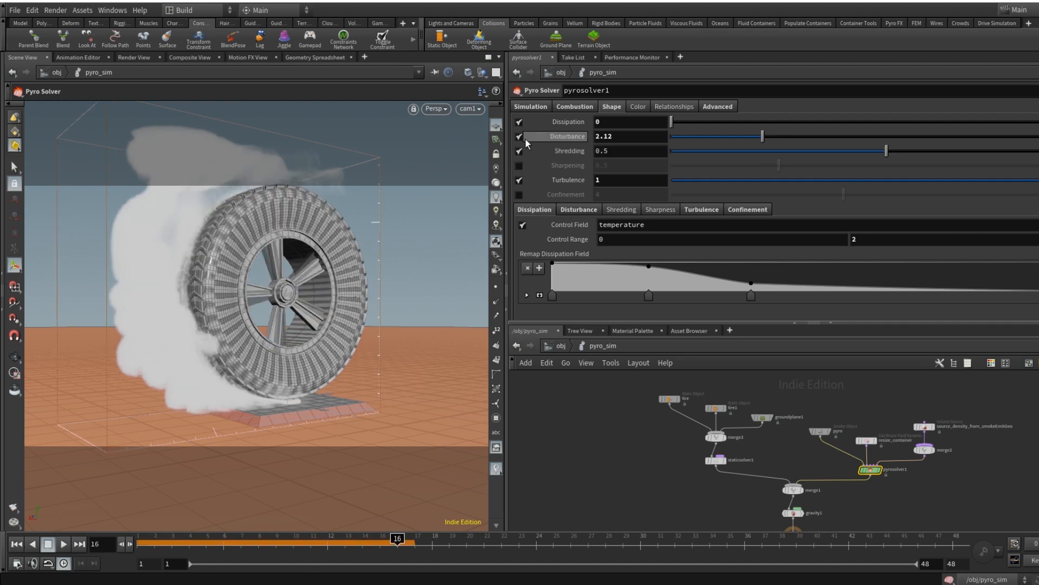
Enable Shredding and Sharpening at 0.5 each, replay the simulation to frame 19 and return to frame 1.
{"action": "left_click", "coordinate": [518, 151]}
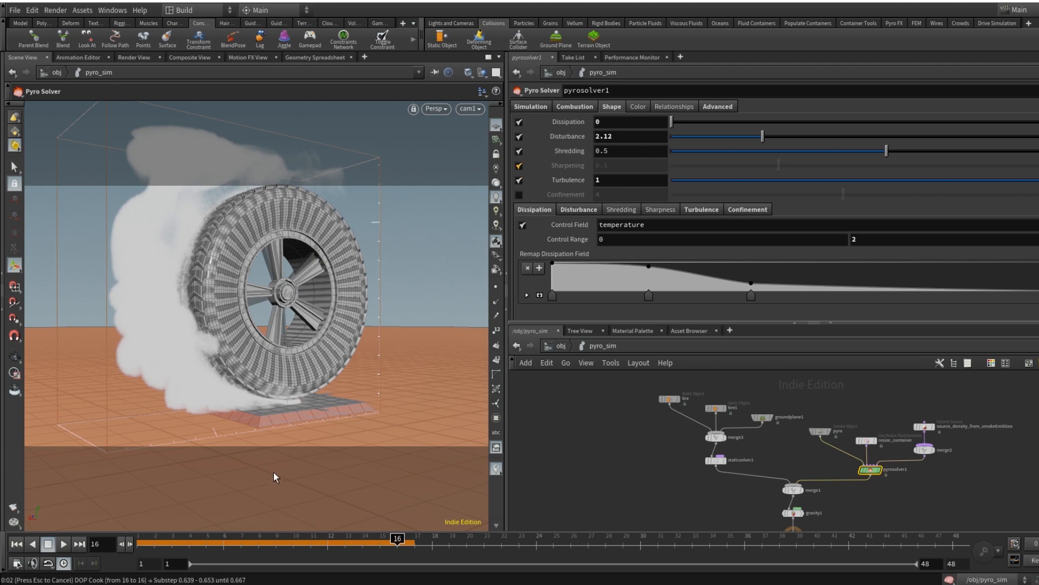
{"action": "left_click", "coordinate": [17, 544]}
{"action": "left_click", "coordinate": [64, 544]}
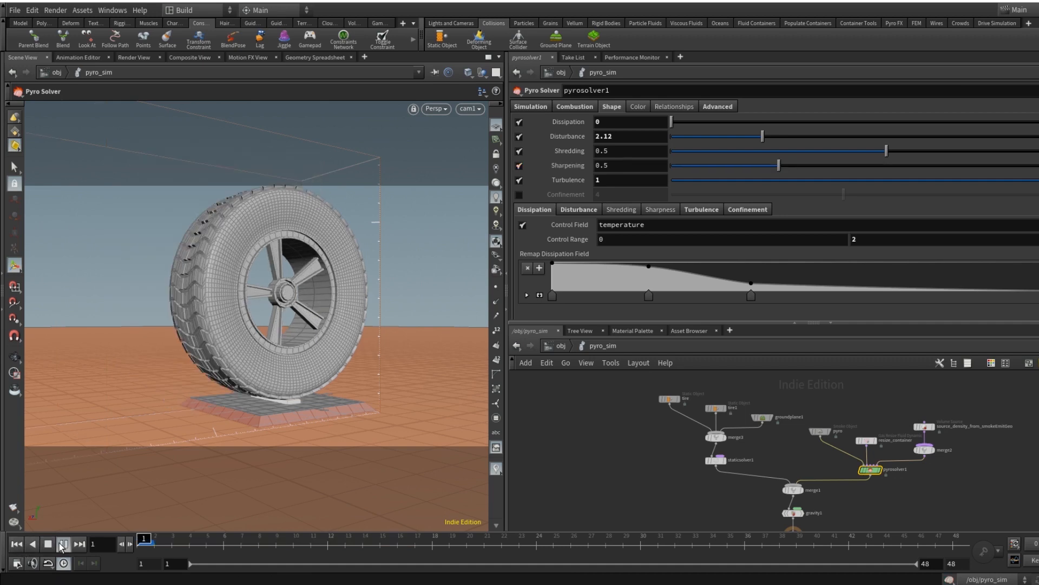
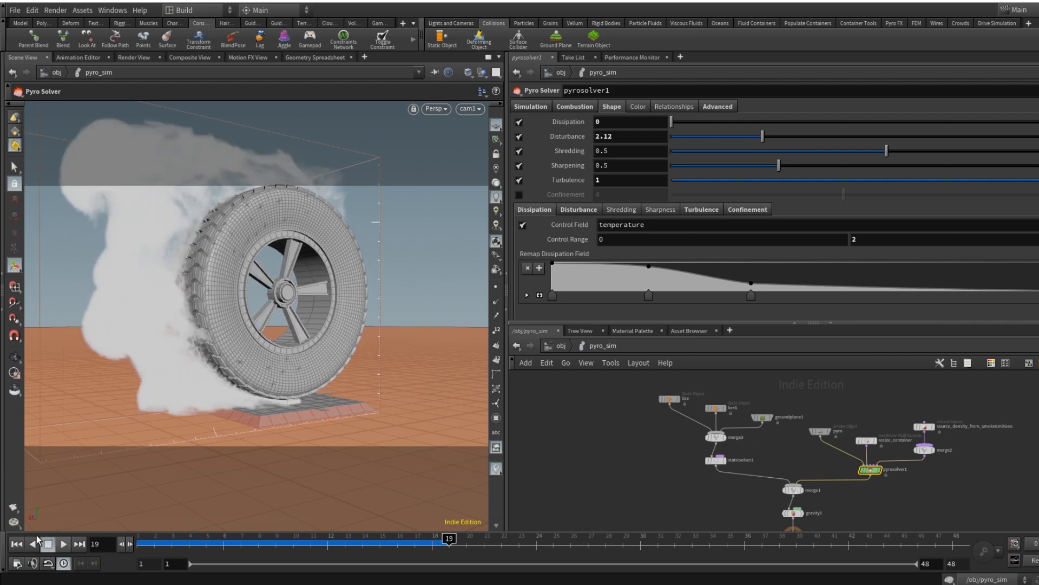
{"action": "left_click", "coordinate": [16, 544]}
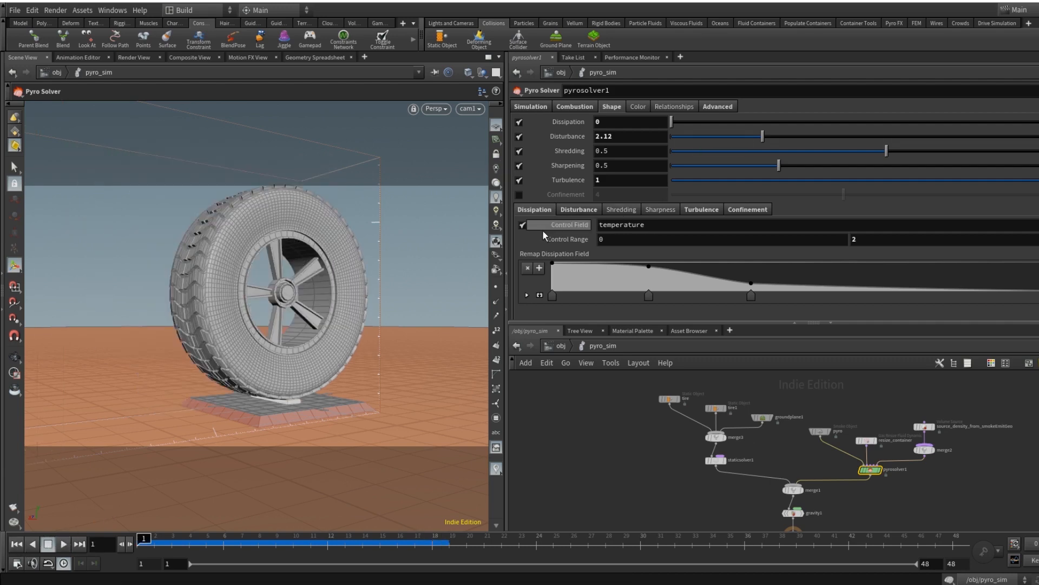
Examine the pyro solver's detailed shape settings for Disturbance, Shredding and Sharpness, including the disturbance block size and control field.
{"action": "left_click", "coordinate": [578, 210]}
{"action": "scroll", "coordinate": [644, 254], "scroll_direction": "down", "scroll_amount": 1}
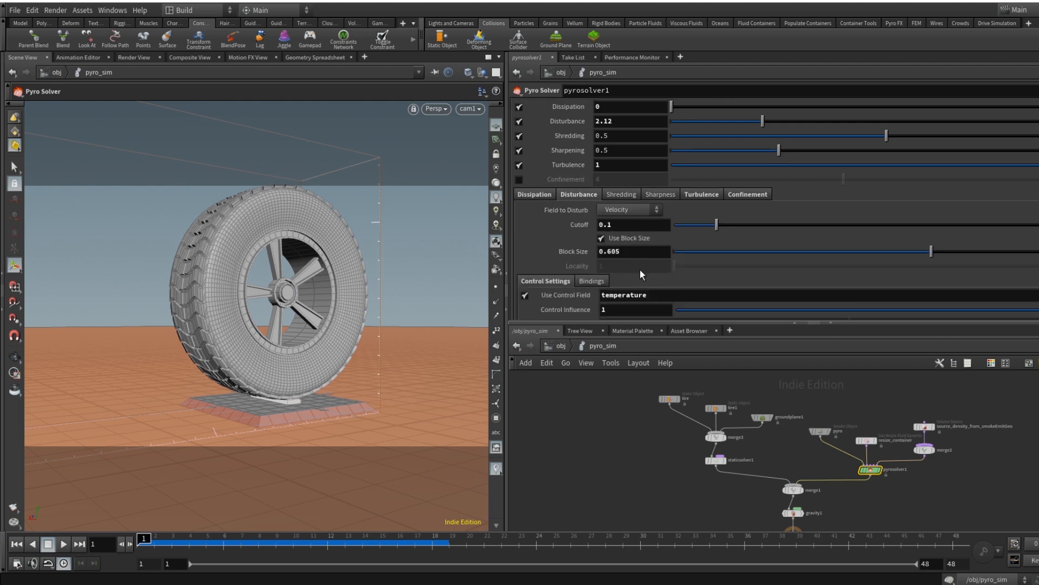
{"action": "scroll", "coordinate": [639, 276], "scroll_direction": "down", "scroll_amount": 5}
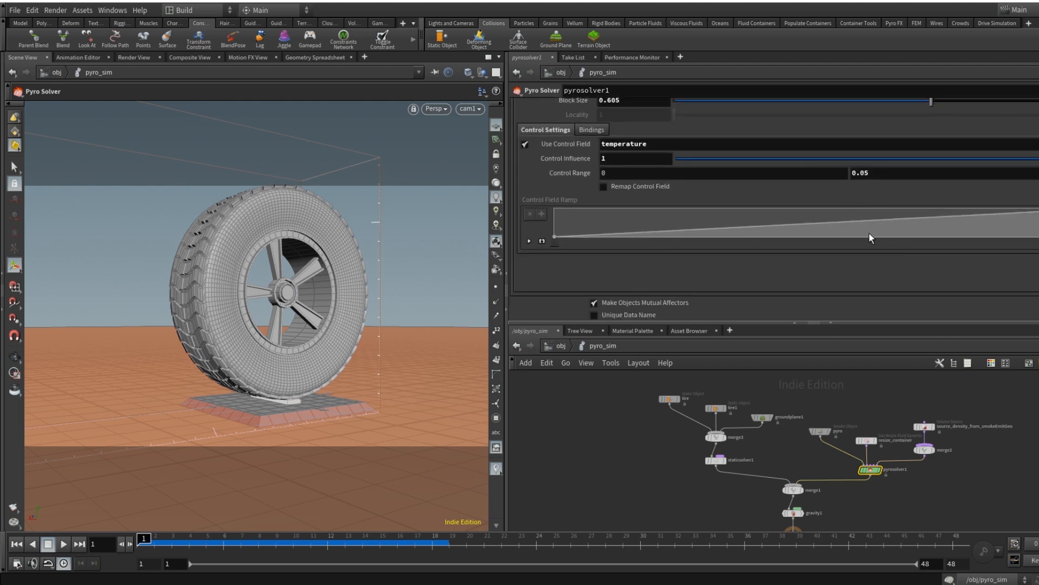
{"action": "scroll", "coordinate": [562, 155], "scroll_direction": "up", "scroll_amount": 3}
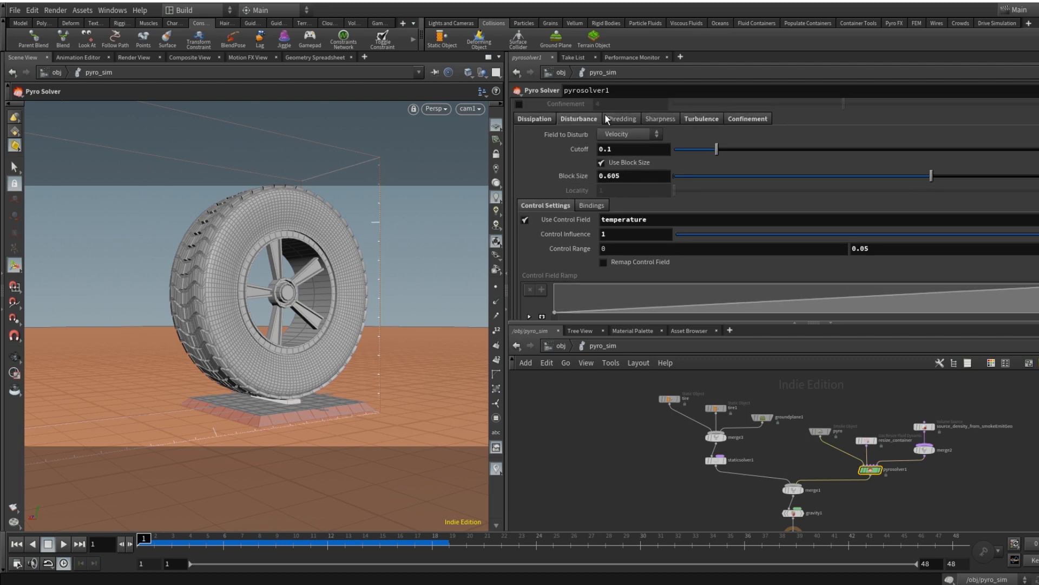
{"action": "scroll", "coordinate": [619, 180], "scroll_direction": "up", "scroll_amount": 4}
{"action": "scroll", "coordinate": [627, 241], "scroll_direction": "down", "scroll_amount": 2}
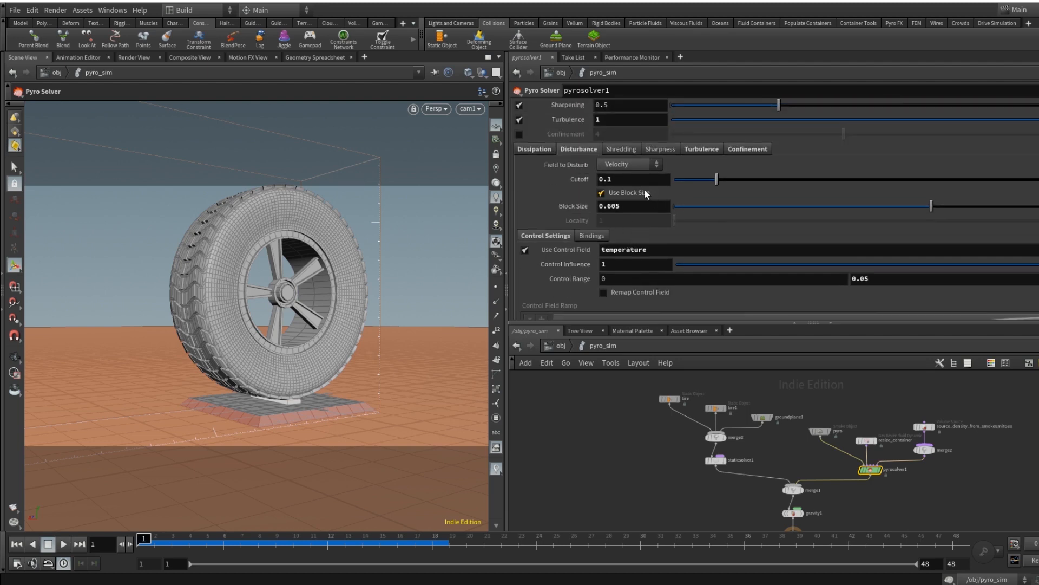
{"action": "scroll", "coordinate": [645, 190], "scroll_direction": "down", "scroll_amount": 2}
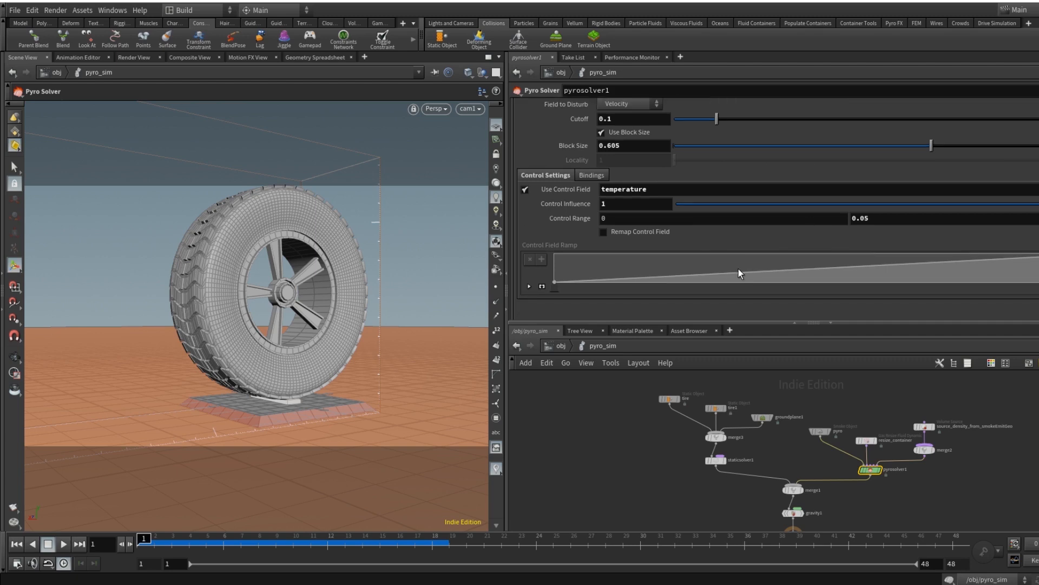
{"action": "scroll", "coordinate": [816, 226], "scroll_direction": "up", "scroll_amount": 2}
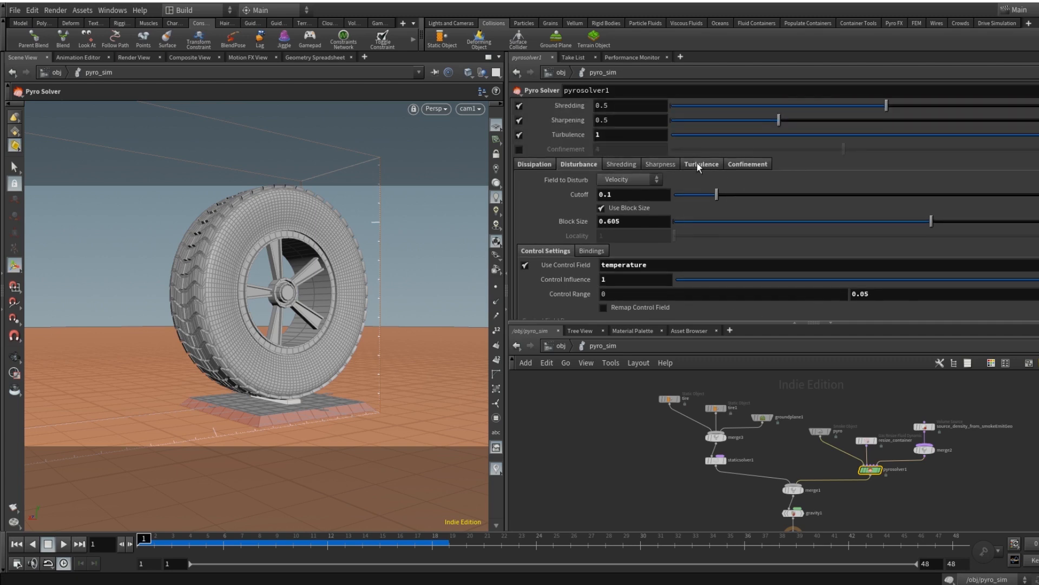
{"action": "scroll", "coordinate": [671, 187], "scroll_direction": "up", "scroll_amount": 3}
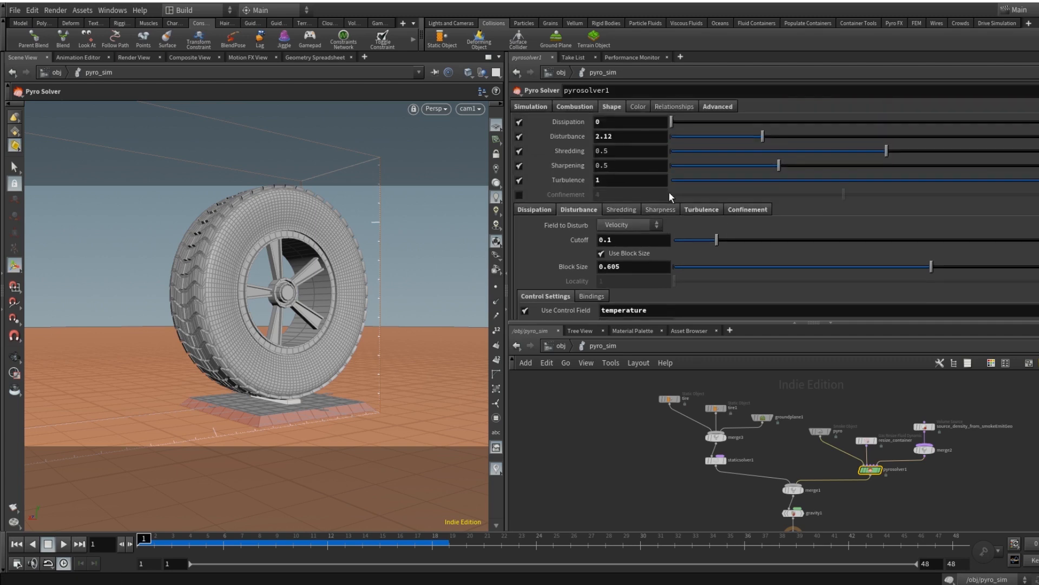
{"action": "left_click", "coordinate": [622, 209]}
{"action": "scroll", "coordinate": [701, 238], "scroll_direction": "down", "scroll_amount": 2}
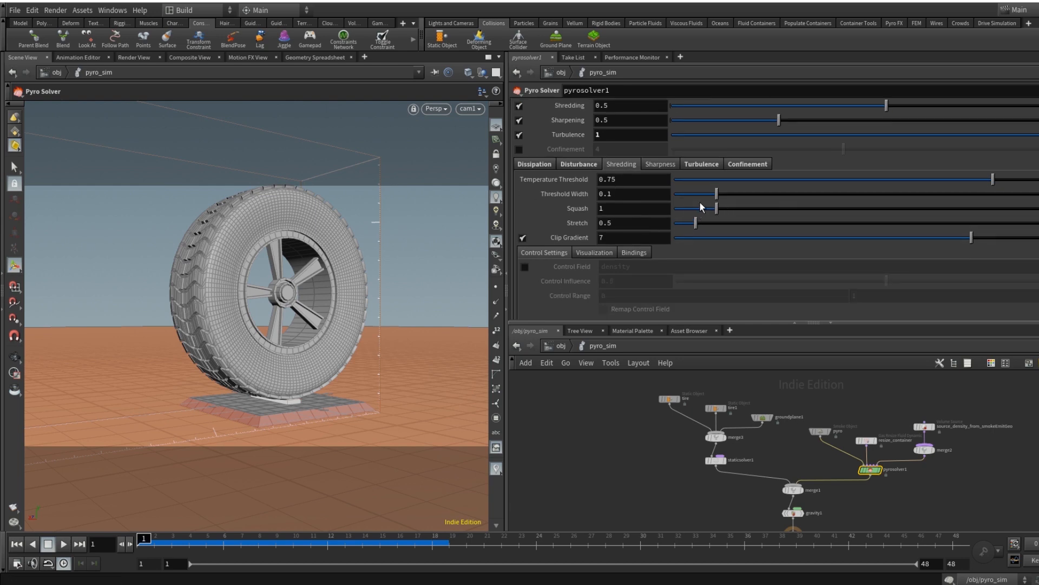
{"action": "left_click", "coordinate": [726, 159]}
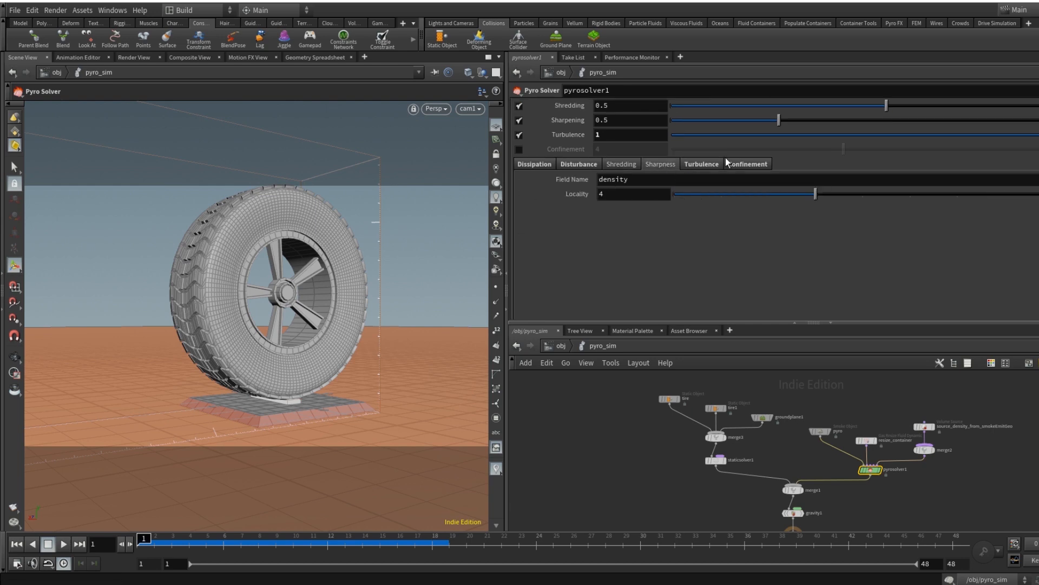
Set the turbulence Swirl Size to 7.85 and play the simulation from frame 1 to frame 15.
{"action": "left_click", "coordinate": [703, 163]}
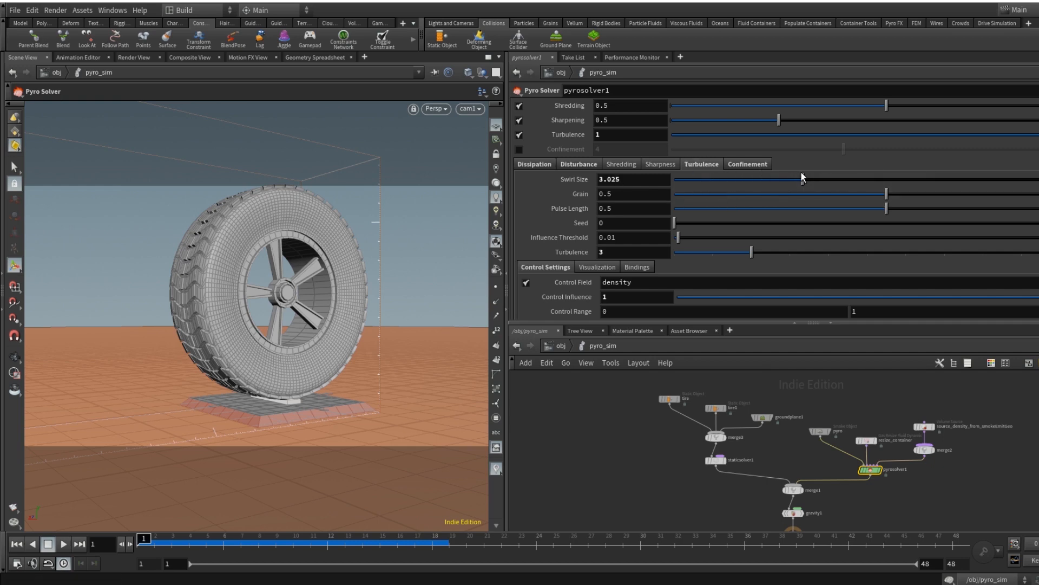
{"action": "left_click_drag", "start_coordinate": [802, 177], "coordinate": [1008, 180]}
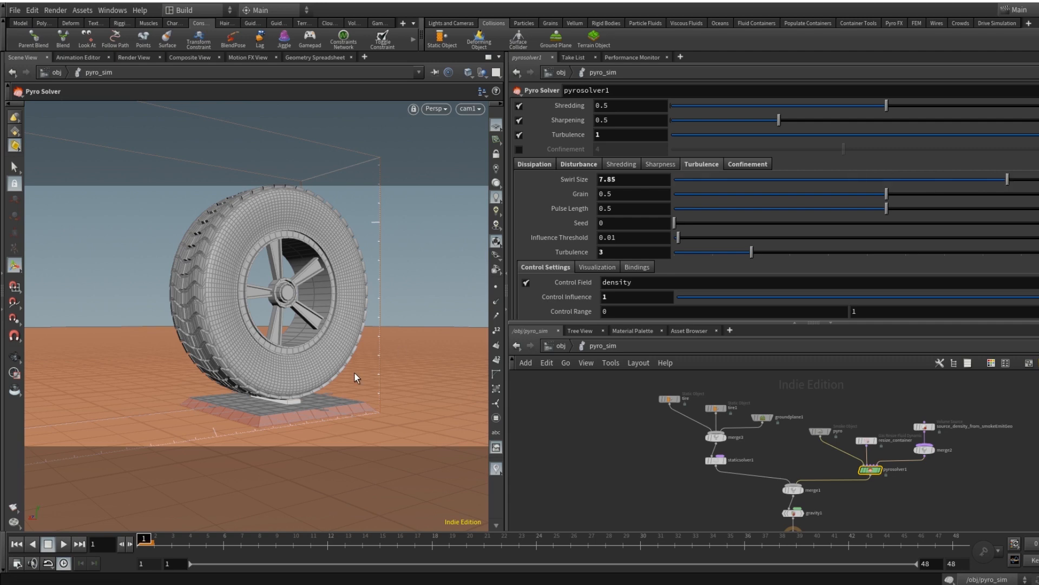
{"action": "left_click", "coordinate": [63, 544]}
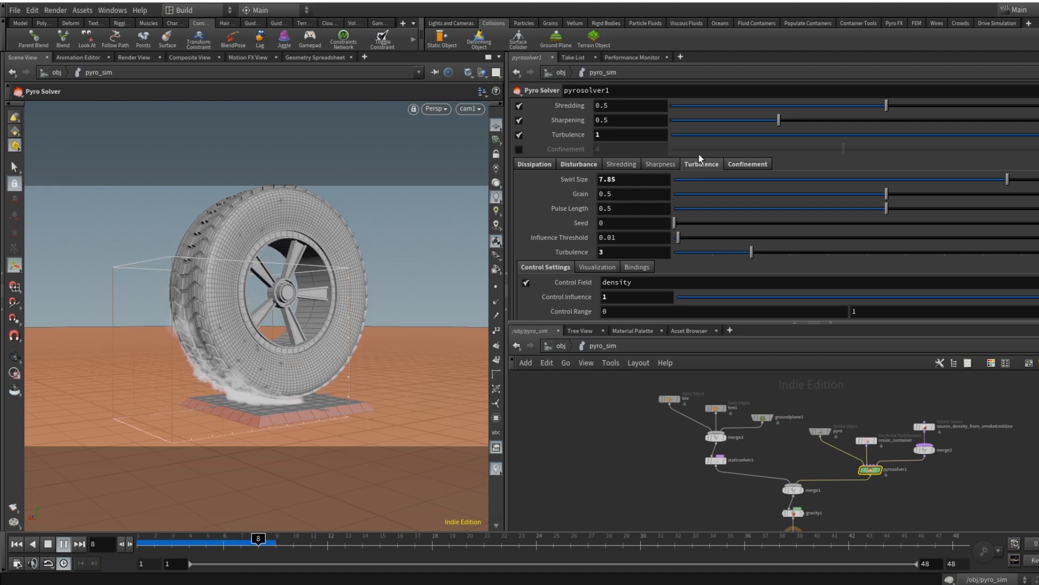
{"action": "scroll", "coordinate": [814, 138], "scroll_direction": "up", "scroll_amount": 2}
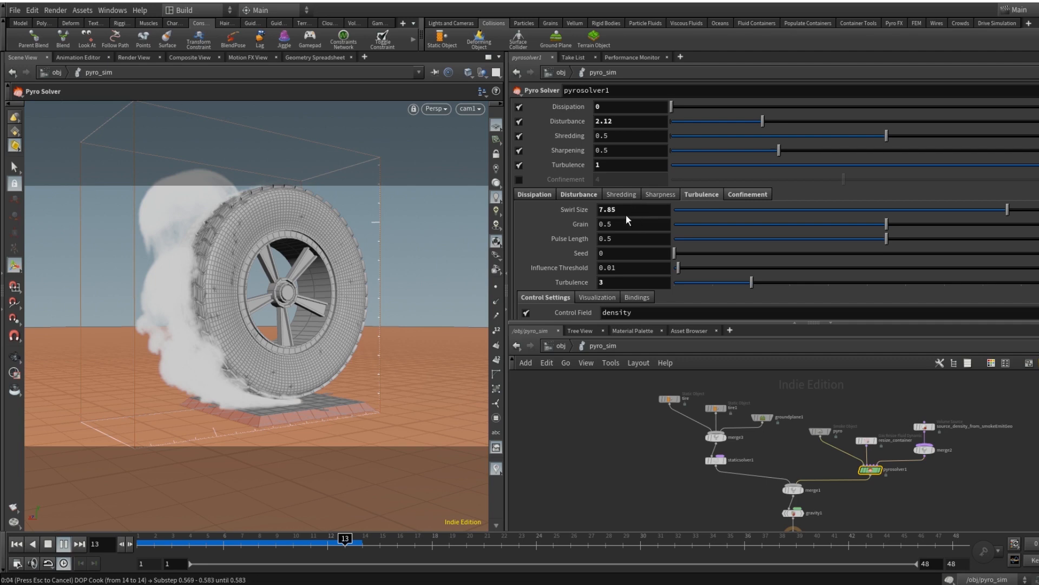
{"action": "scroll", "coordinate": [626, 215], "scroll_direction": "up", "scroll_amount": 3}
{"action": "key", "text": "Escape"}
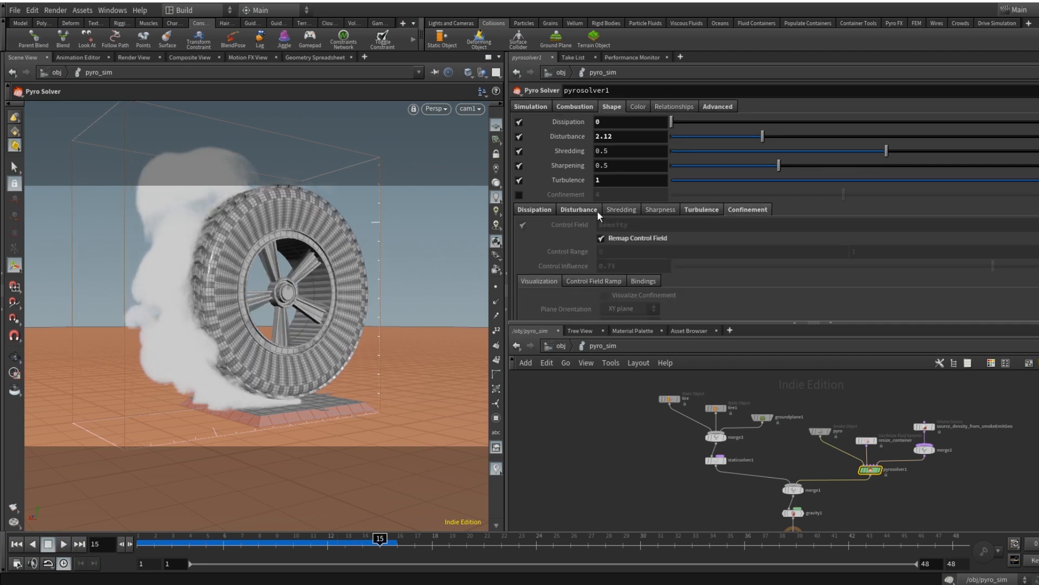
Rewind to frame 1 and set the pyro solver's Max Substeps to 5.
{"action": "left_click", "coordinate": [17, 544]}
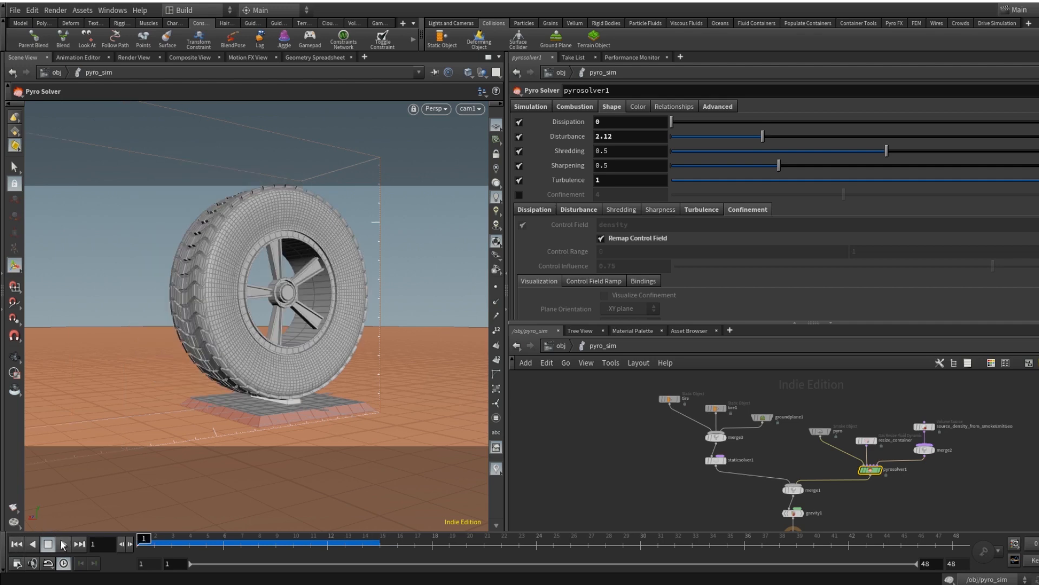
{"action": "left_click", "coordinate": [522, 106]}
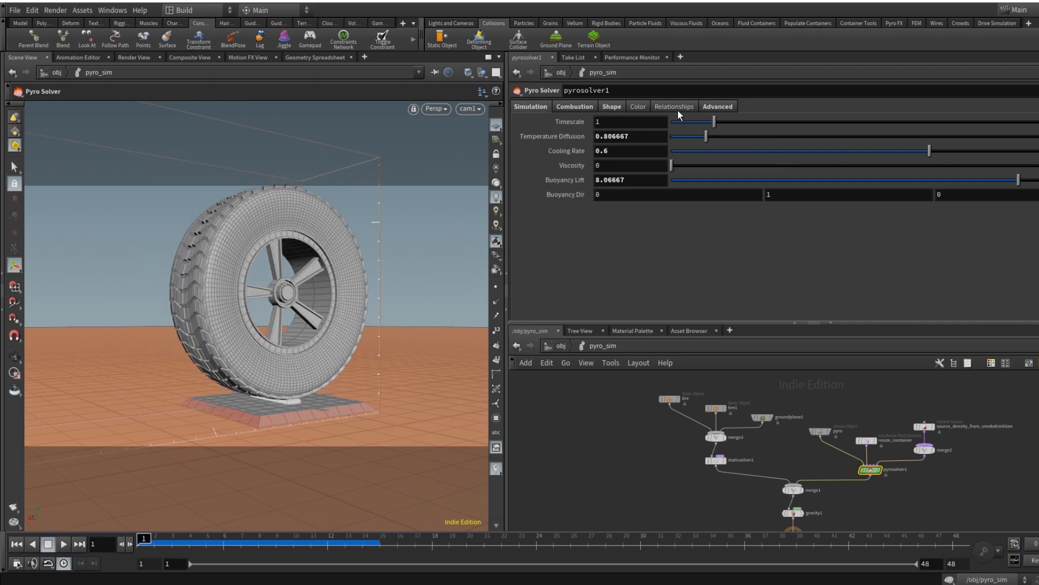
{"action": "left_click", "coordinate": [718, 104]}
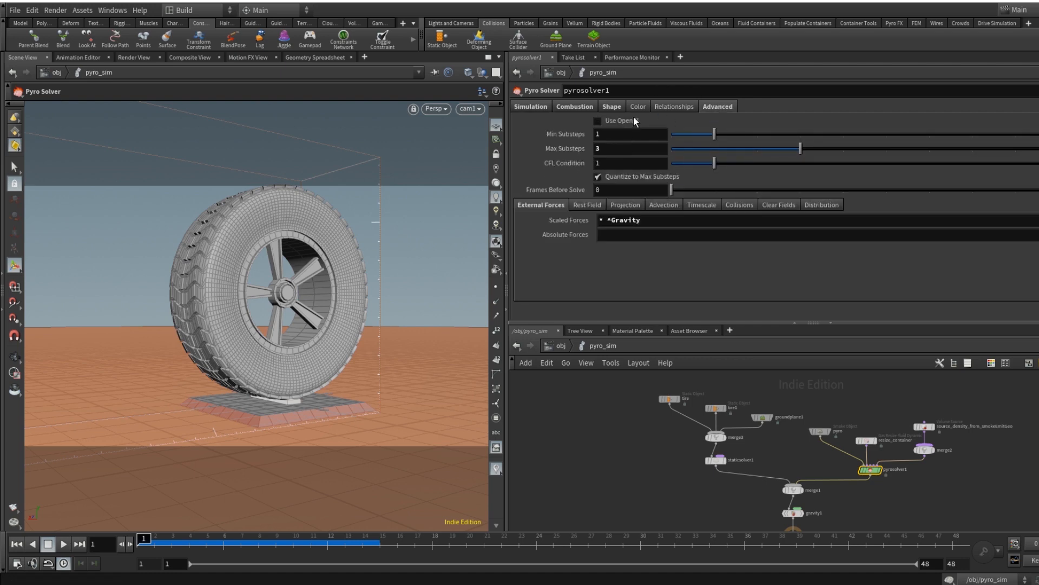
{"action": "double_click", "coordinate": [640, 148]}
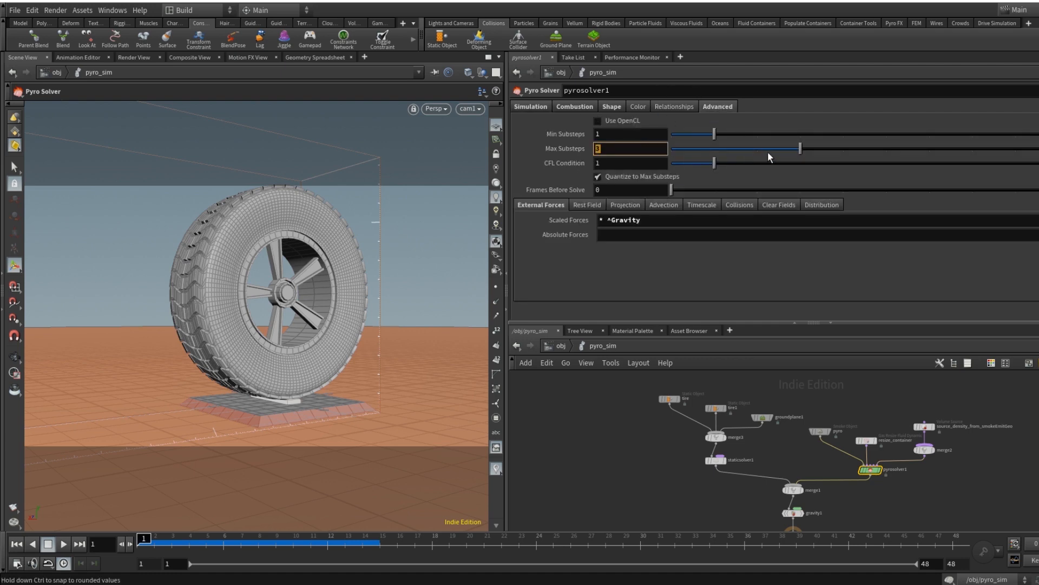
{"action": "type", "text": "5"}
{"action": "key", "text": "Return"}
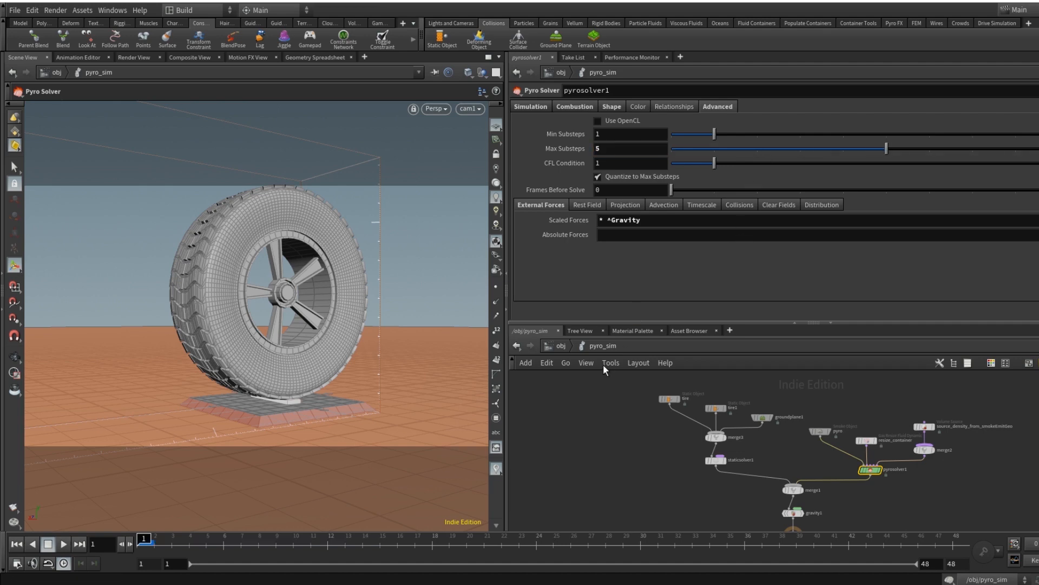
In smokeEmitGeo, set the create_density source's Particle Scale to 0.5 and Particle Separation to 0.05.
{"action": "left_click", "coordinate": [553, 349]}
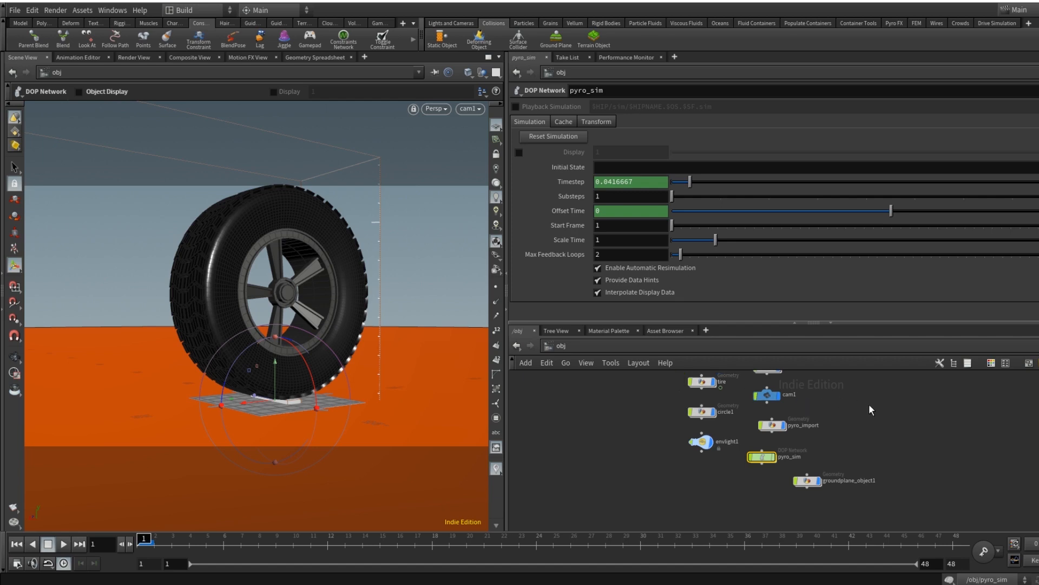
{"action": "scroll", "coordinate": [869, 434], "scroll_direction": "down", "scroll_amount": 2}
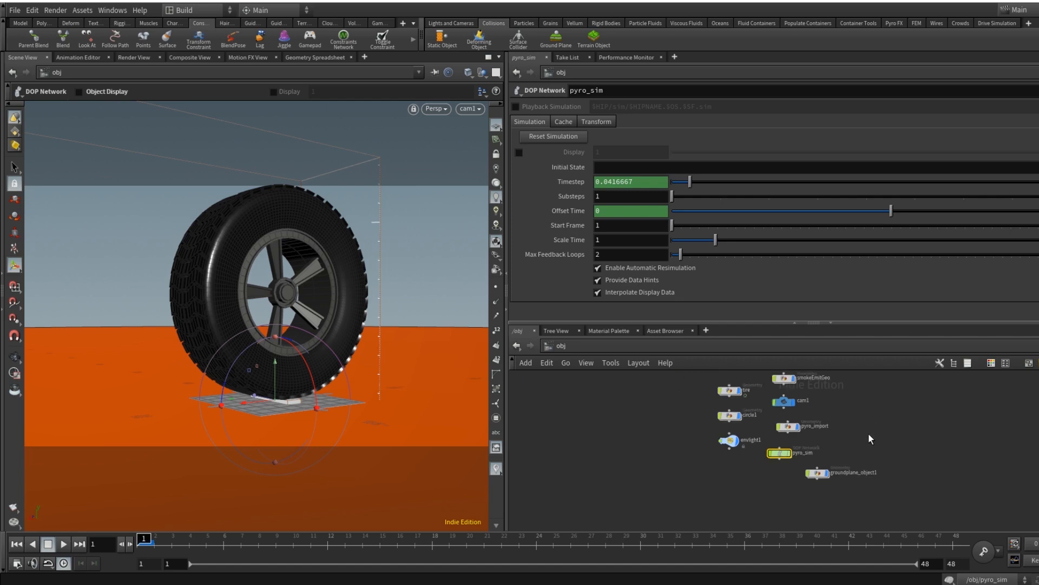
{"action": "middle_click_drag", "start_coordinate": [870, 435], "coordinate": [874, 465]}
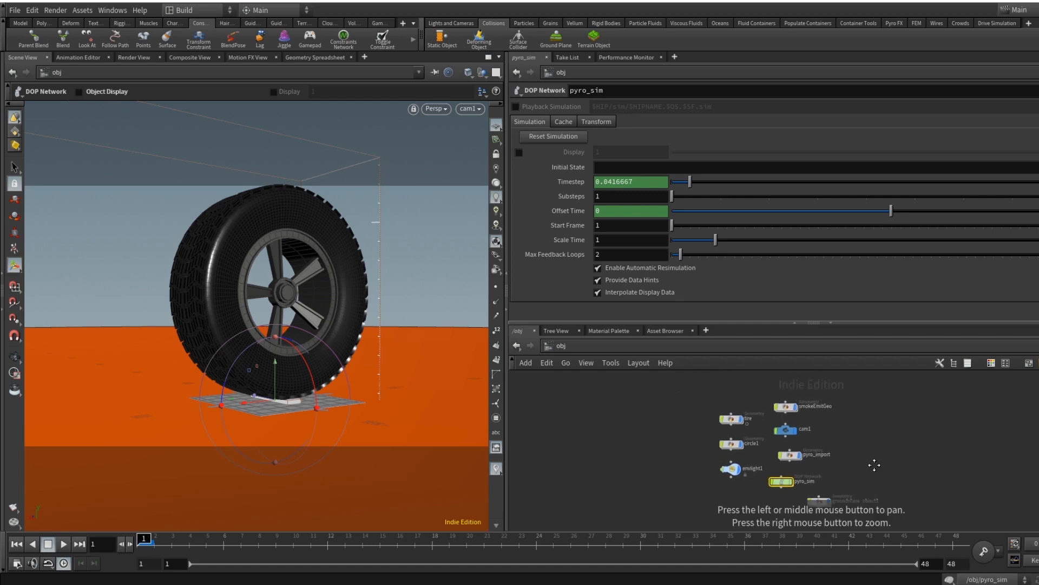
{"action": "double_click", "coordinate": [786, 407]}
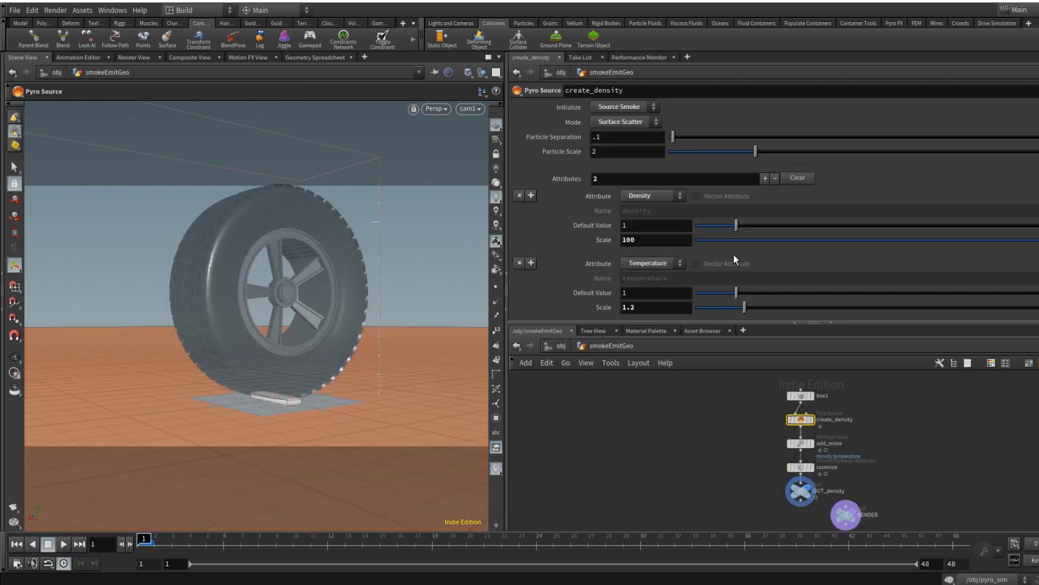
{"action": "scroll", "coordinate": [733, 254], "scroll_direction": "down", "scroll_amount": 1}
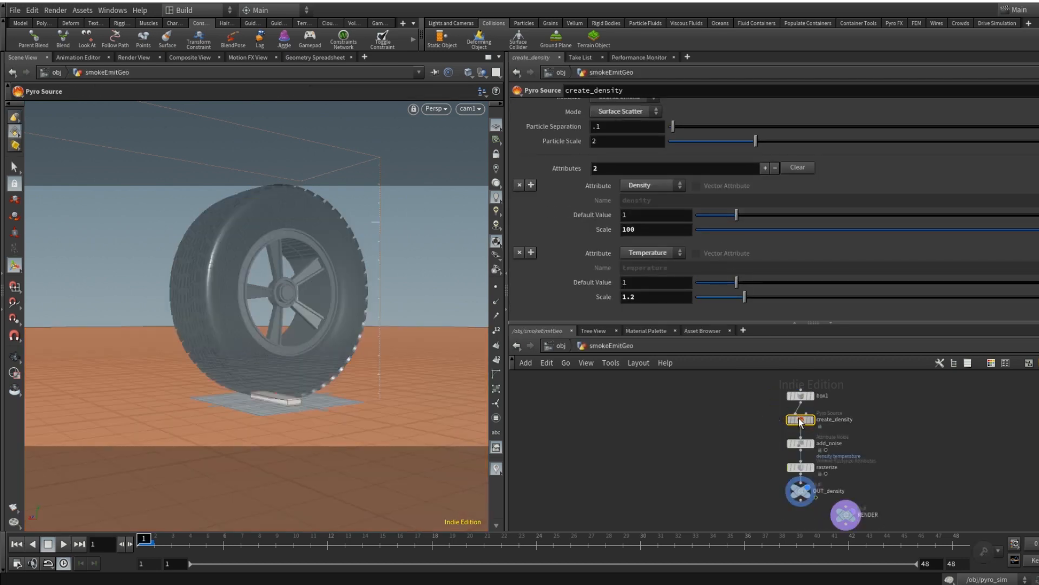
{"action": "left_click", "coordinate": [623, 140]}
{"action": "type", "text": ".5"}
{"action": "key", "text": "Return"}
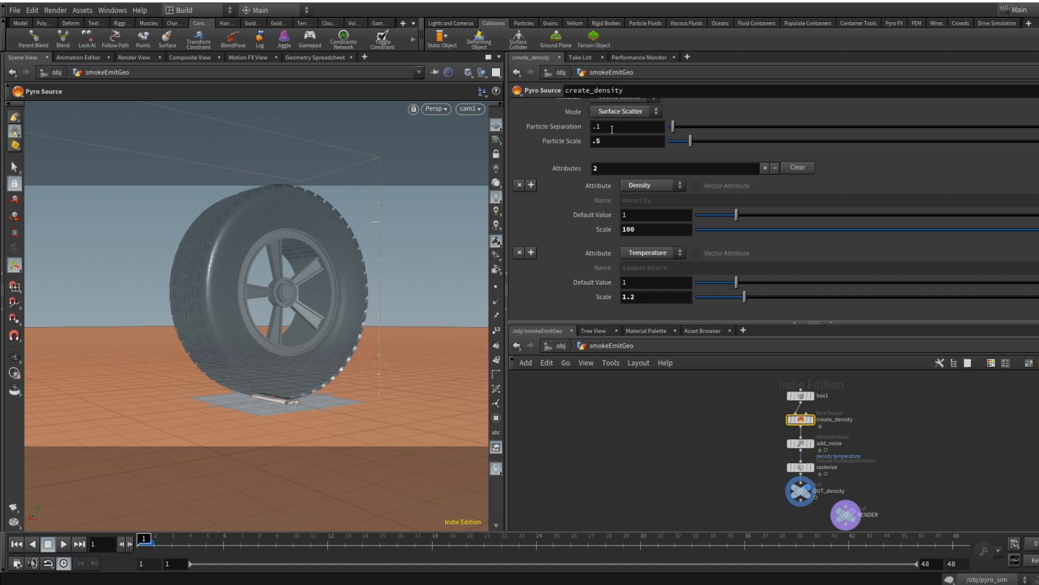
{"action": "left_click", "coordinate": [611, 128]}
{"action": "type", "text": ".05"}
{"action": "key", "text": "Return"}
Examine the pyro_import network, the pyro solver's simulation settings and the density volume source's operations in pyro_sim.
{"action": "left_click", "coordinate": [560, 346]}
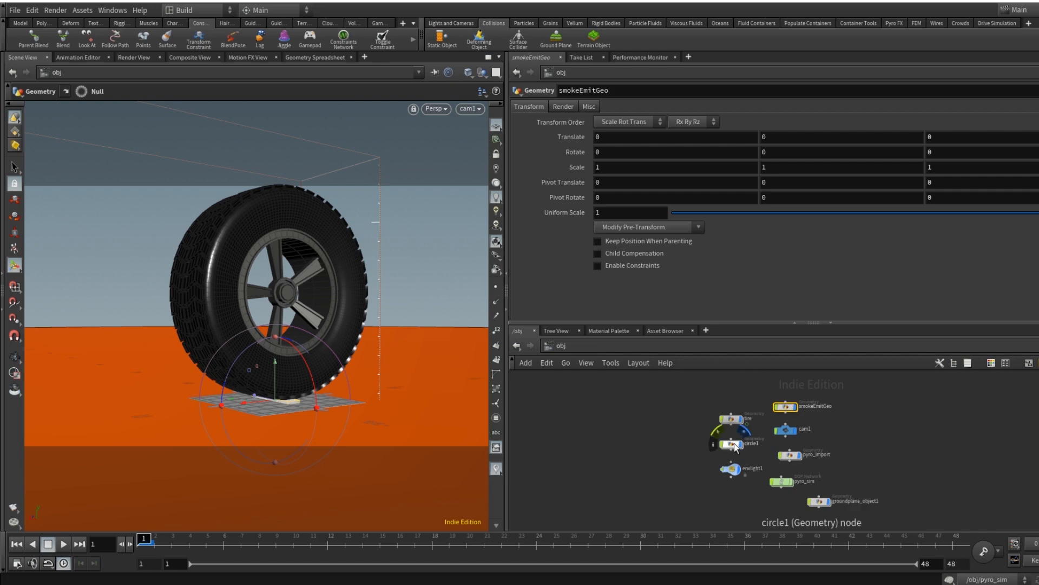
{"action": "double_click", "coordinate": [789, 456]}
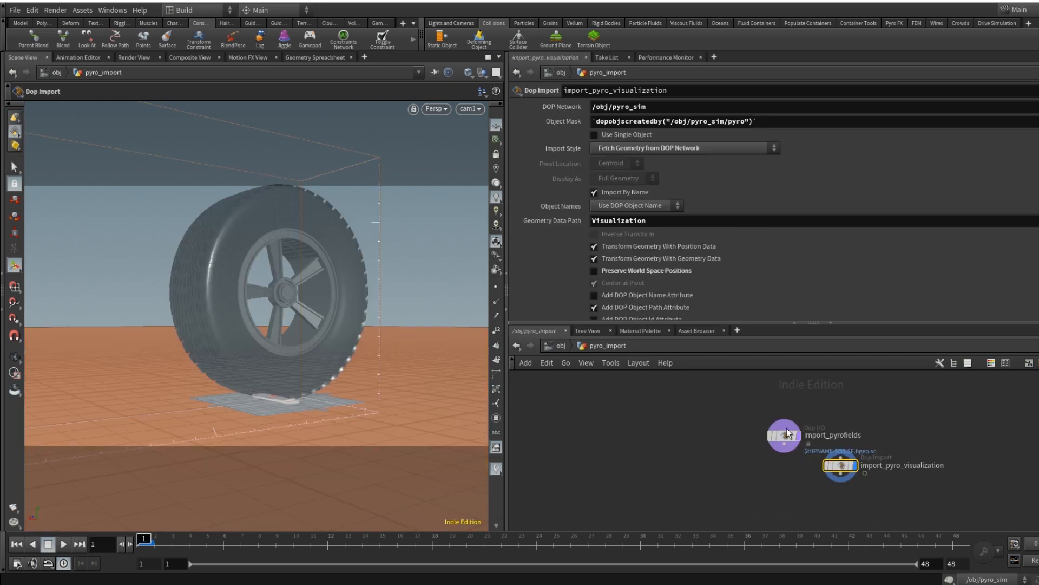
{"action": "left_click", "coordinate": [567, 346]}
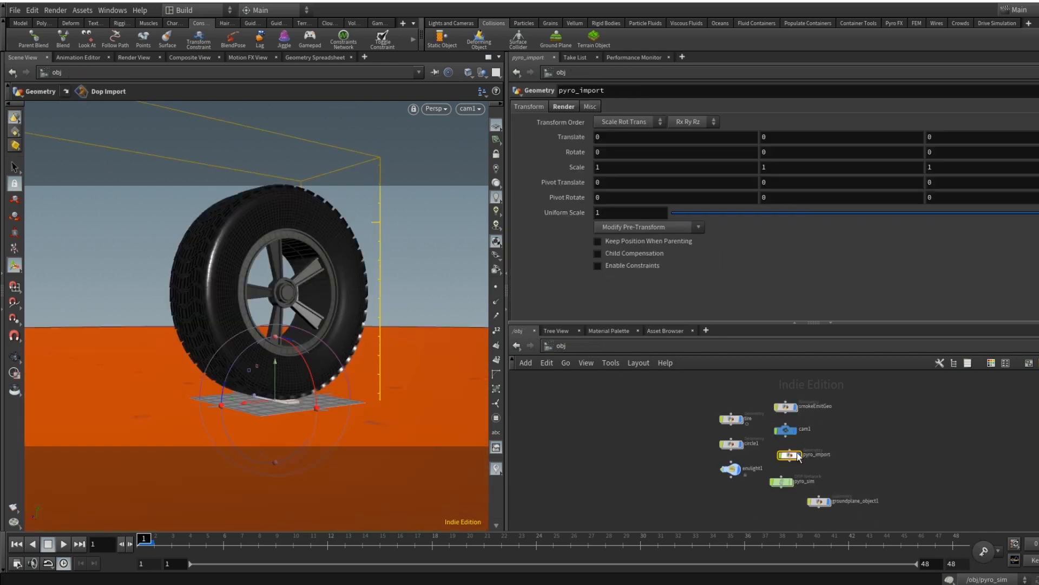
{"action": "double_click", "coordinate": [785, 484]}
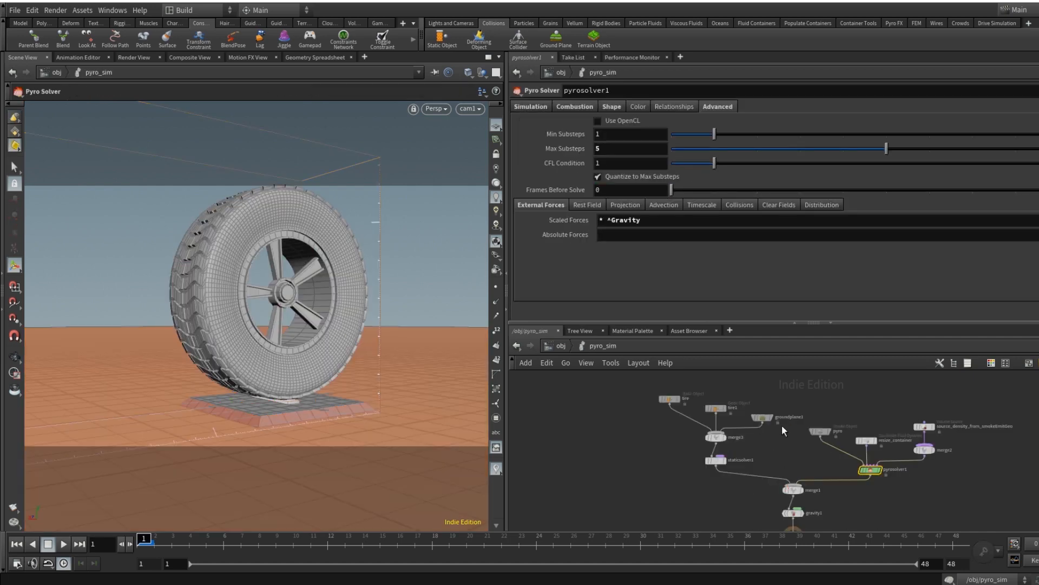
{"action": "left_click", "coordinate": [527, 108]}
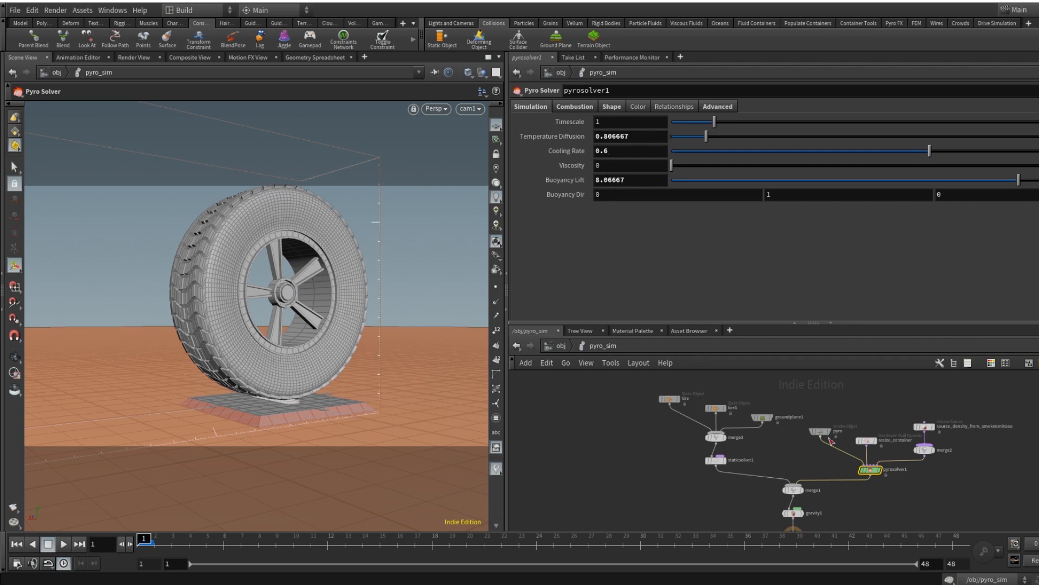
{"action": "double_click", "coordinate": [926, 426]}
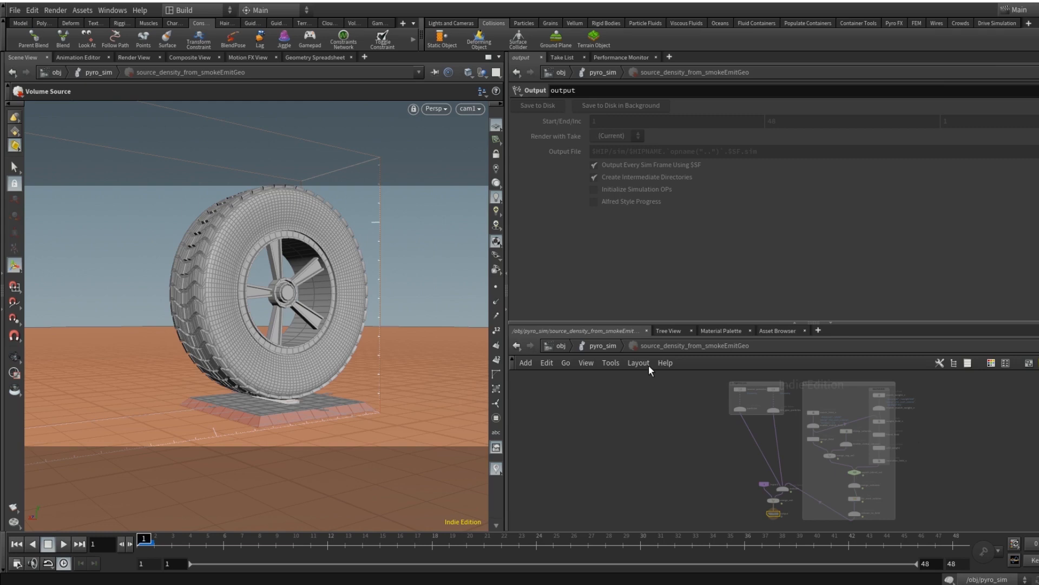
{"action": "double_click", "coordinate": [607, 344]}
{"action": "left_click", "coordinate": [587, 346]}
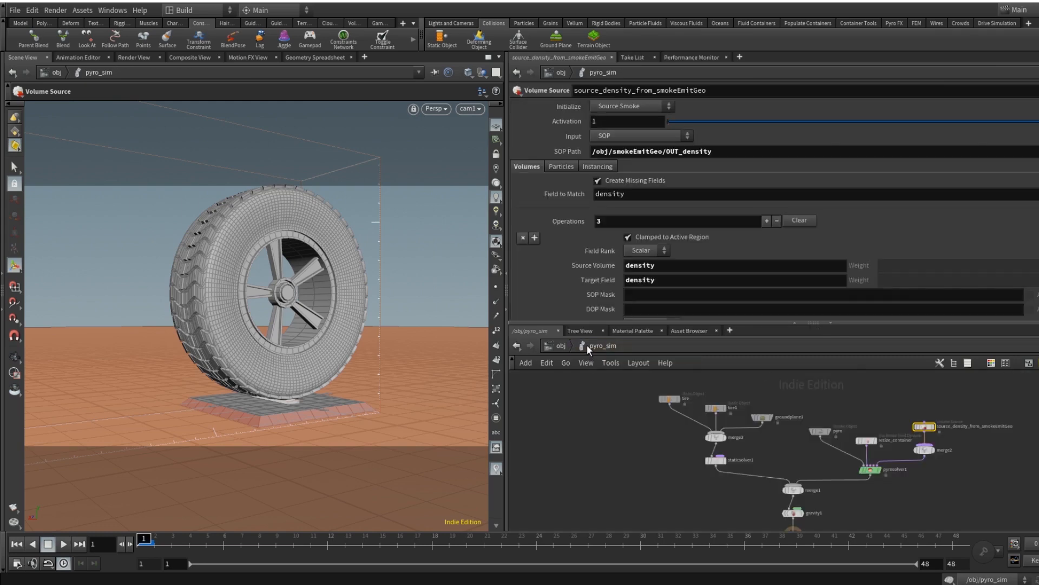
{"action": "left_click", "coordinate": [586, 344]}
{"action": "mouse_move", "coordinate": [927, 426]}
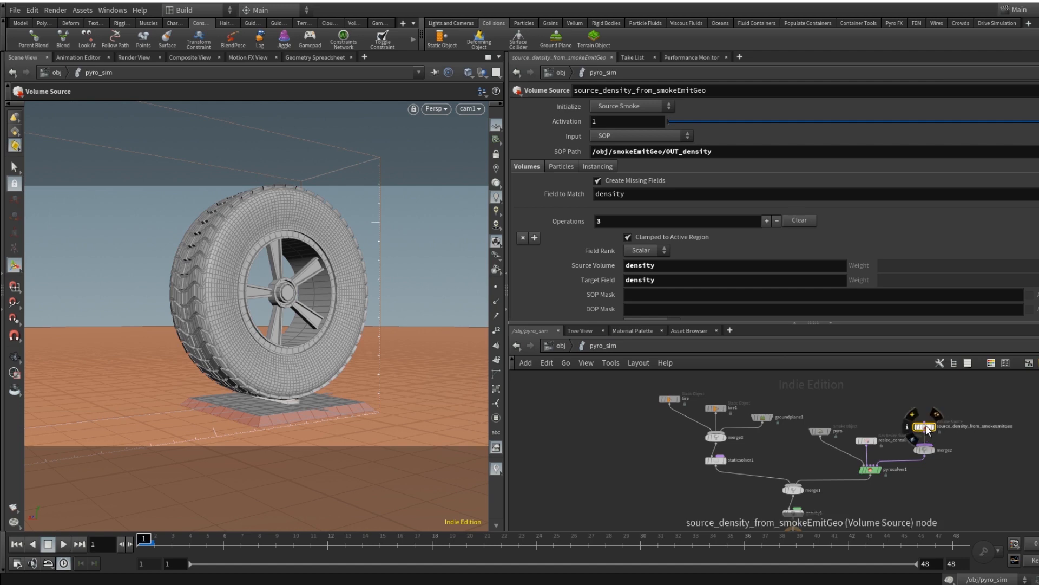
{"action": "scroll", "coordinate": [775, 194], "scroll_direction": "down", "scroll_amount": 3}
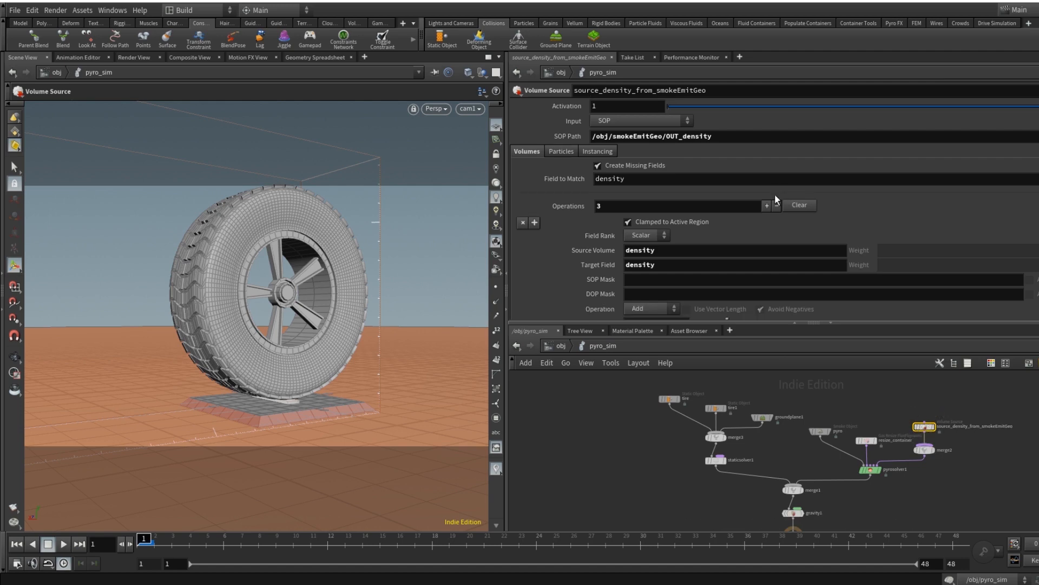
{"action": "scroll", "coordinate": [772, 199], "scroll_direction": "down", "scroll_amount": 2}
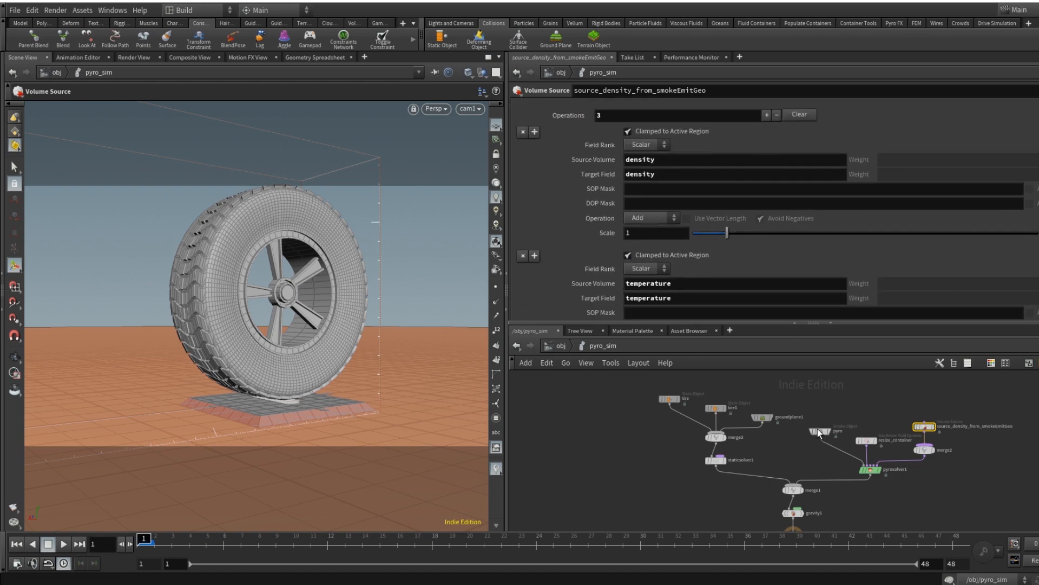
Set the pyro smoke object's Division Size to 0.1.
{"action": "left_click", "coordinate": [820, 430]}
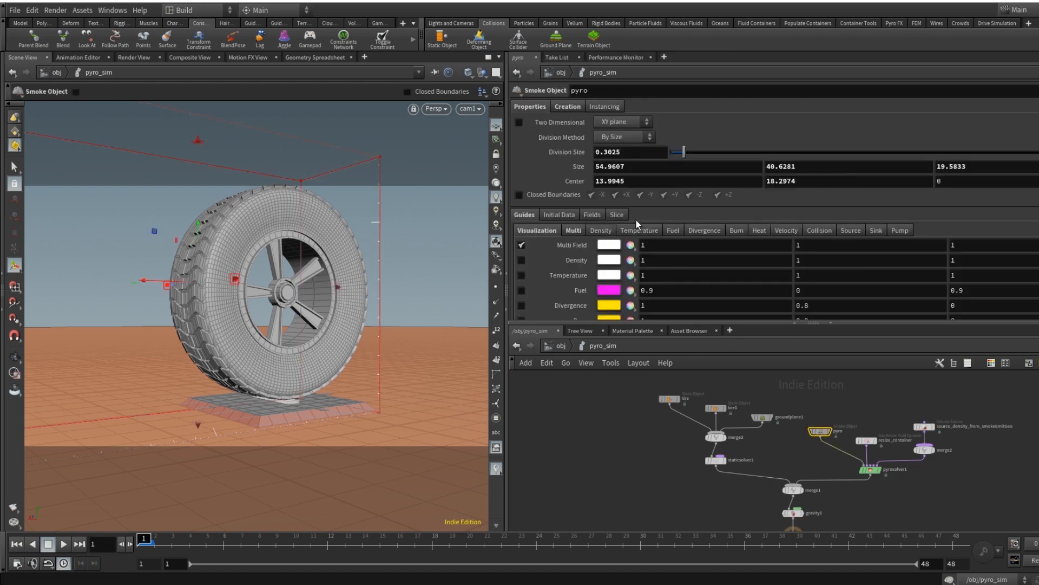
{"action": "scroll", "coordinate": [609, 200], "scroll_direction": "down", "scroll_amount": 3}
{"action": "scroll", "coordinate": [600, 208], "scroll_direction": "up", "scroll_amount": 3}
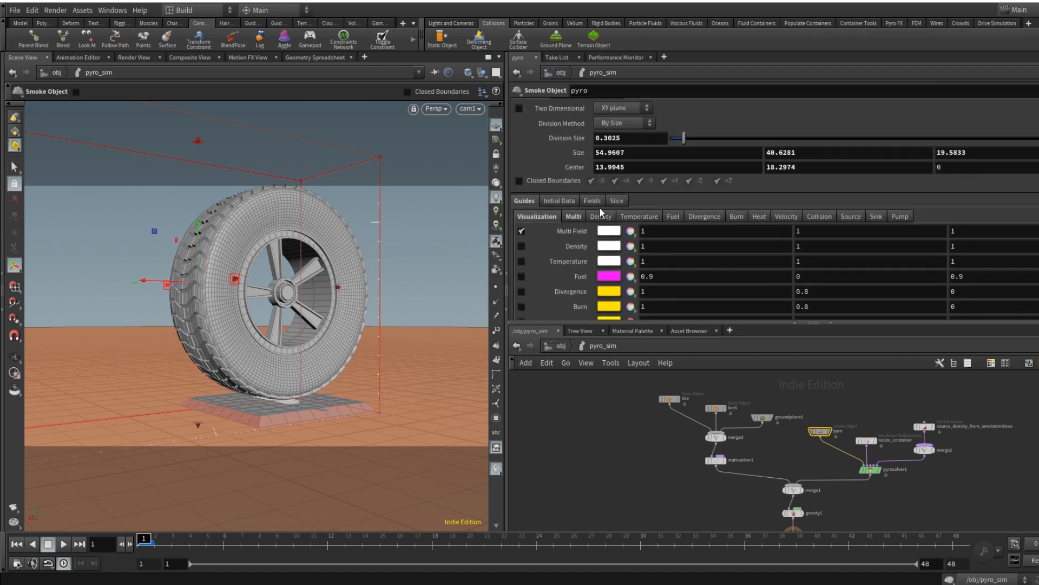
{"action": "left_click", "coordinate": [616, 152]}
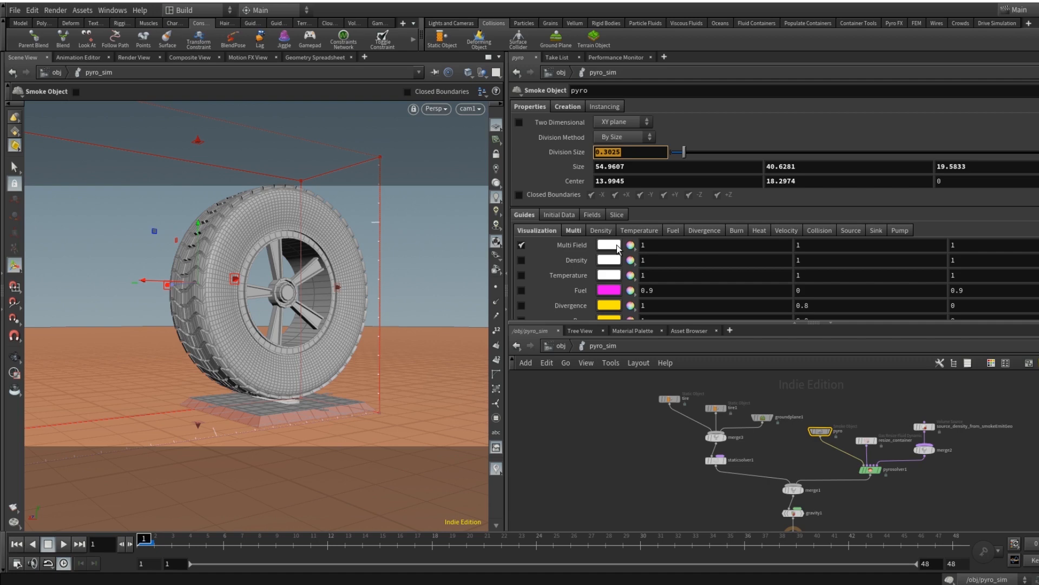
{"action": "type", "text": ".1"}
{"action": "key", "text": "Return"}
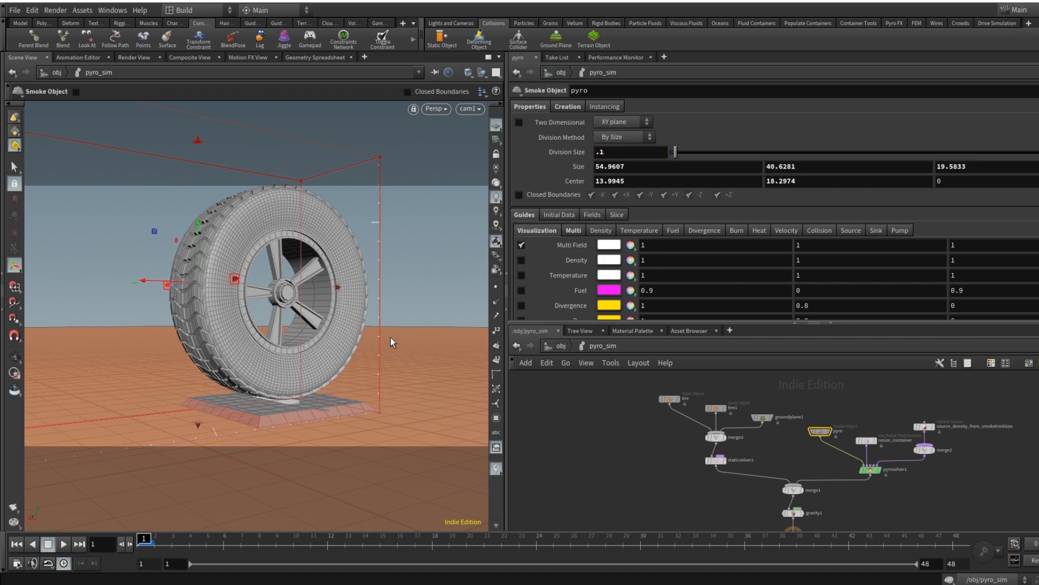
Run the finer simulation to frame 10 and scrub back through the cached frames to the start.
{"action": "left_click", "coordinate": [64, 543]}
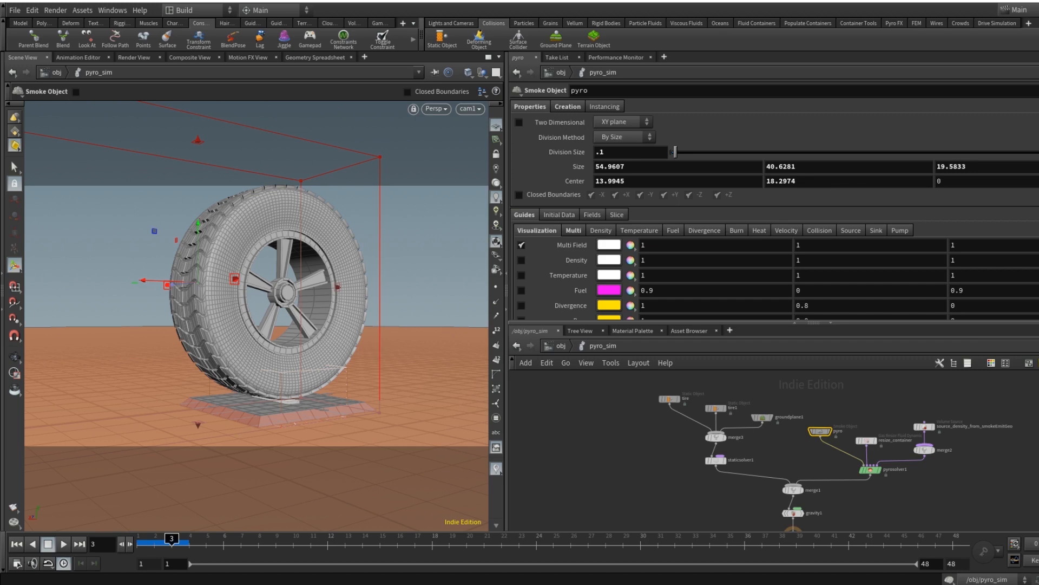
{"action": "left_click", "coordinate": [63, 544]}
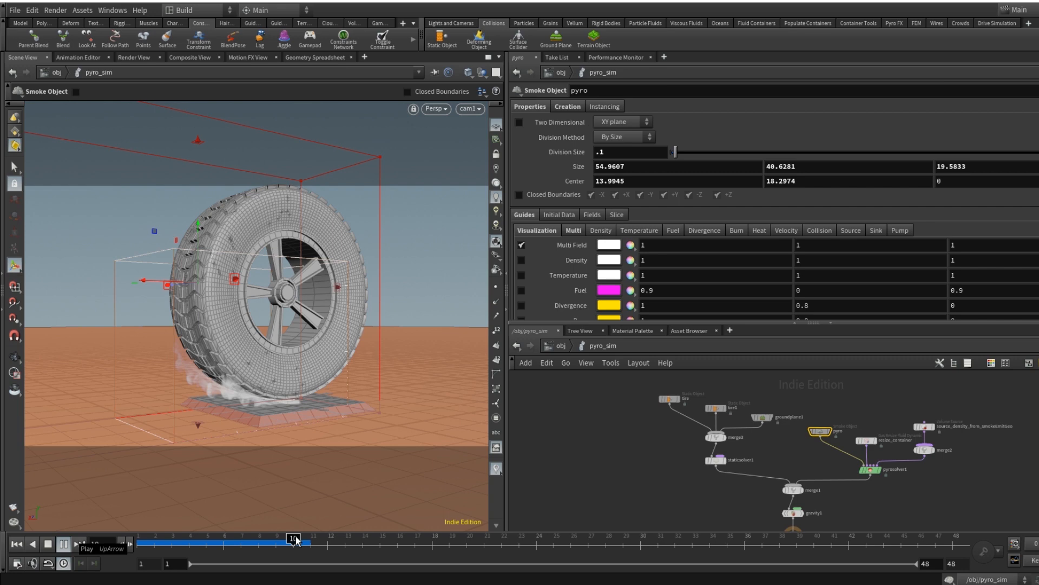
{"action": "left_click_drag", "start_coordinate": [297, 538], "coordinate": [206, 539]}
{"action": "left_click_drag", "start_coordinate": [137, 529], "coordinate": [122, 525]}
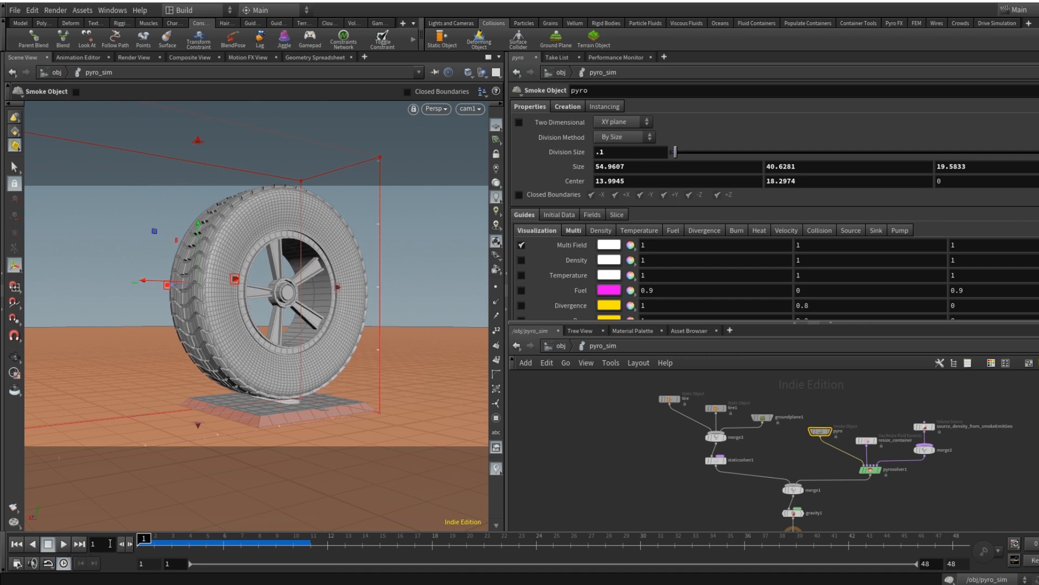
{"action": "mouse_move", "coordinate": [143, 539]}
{"action": "left_mouse_down"}
{"action": "mouse_move", "coordinate": [206, 540]}
{"action": "mouse_move", "coordinate": [124, 539]}
{"action": "left_mouse_up"}
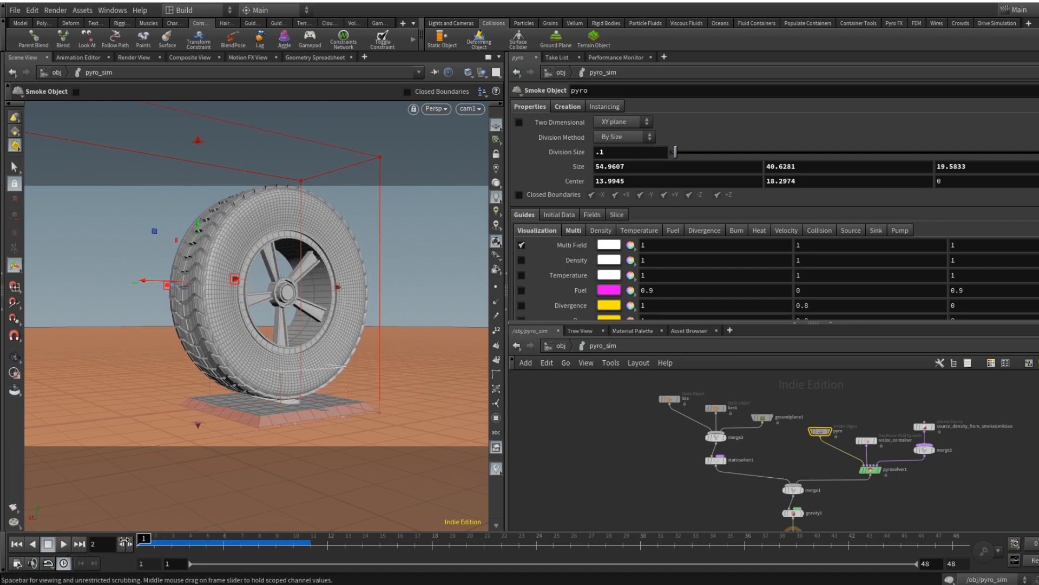
Replay the simulation to frame 11 and stop the playback.
{"action": "left_click", "coordinate": [63, 544]}
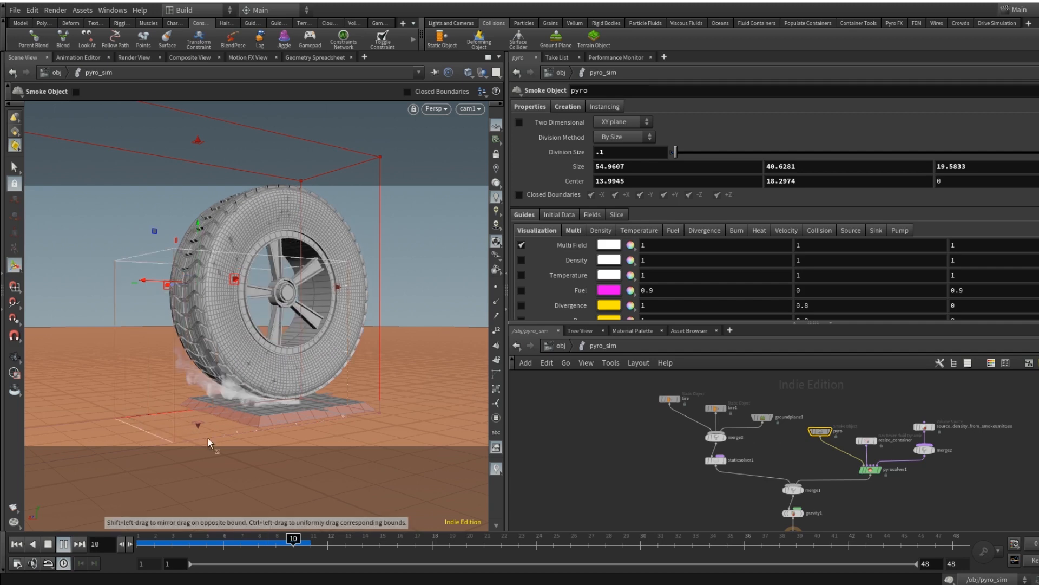
{"action": "key", "text": "Escape"}
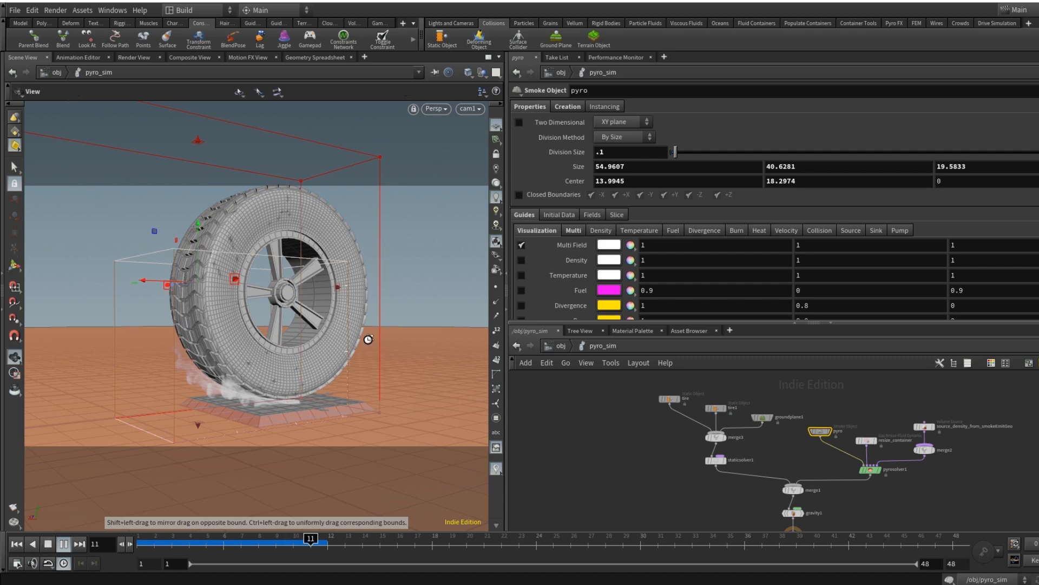
{"action": "key", "text": "Escape"}
{"action": "left_click", "coordinate": [63, 544]}
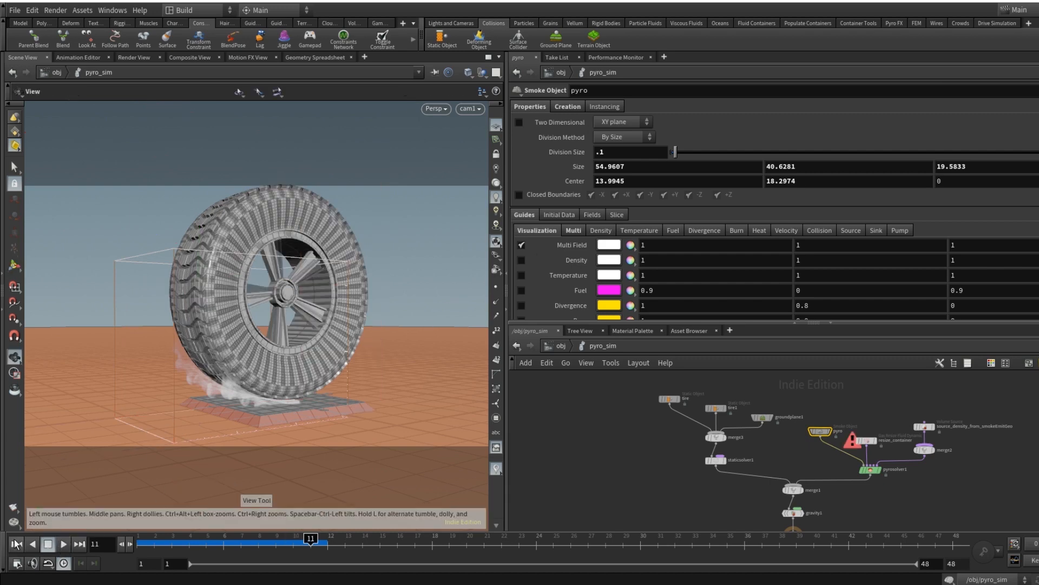
In smokeEmitGeo, set the create_density node's Particle Scale to 1 and Particle Separation to 0.1.
{"action": "double_click", "coordinate": [621, 154]}
{"action": "left_click", "coordinate": [551, 346]}
{"action": "left_click", "coordinate": [558, 346]}
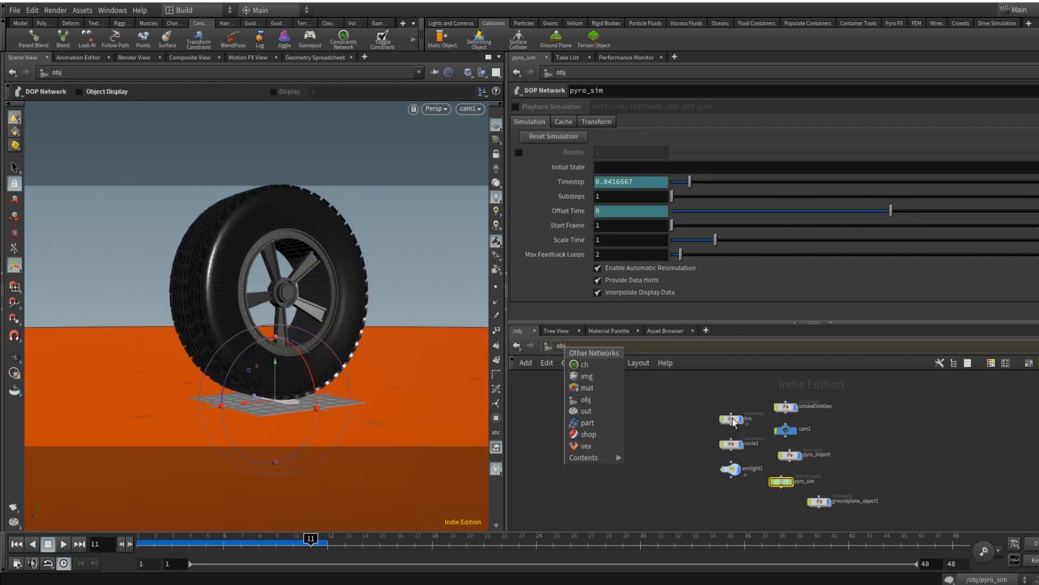
{"action": "double_click", "coordinate": [785, 407]}
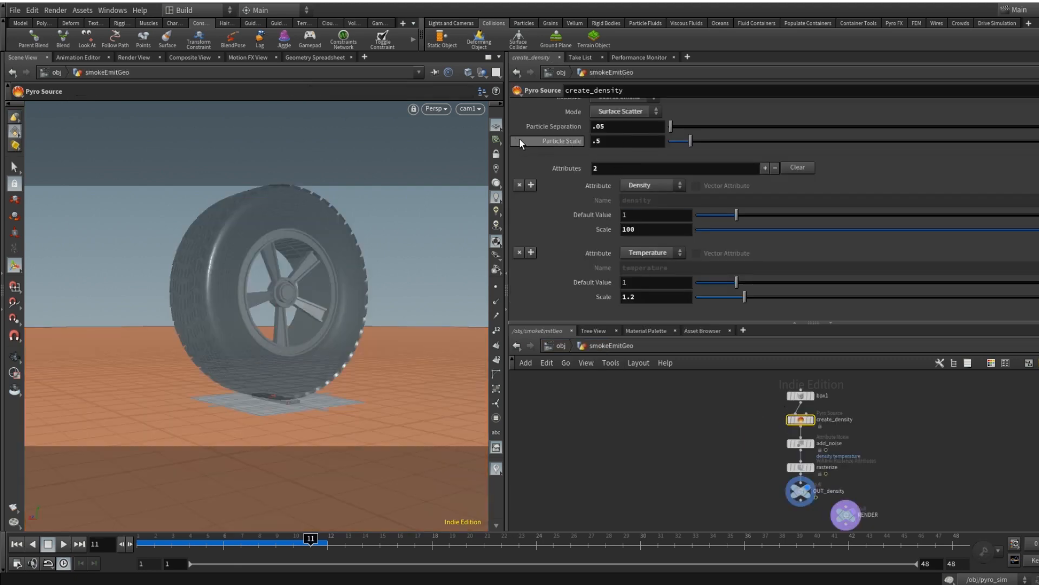
{"action": "left_click", "coordinate": [597, 141]}
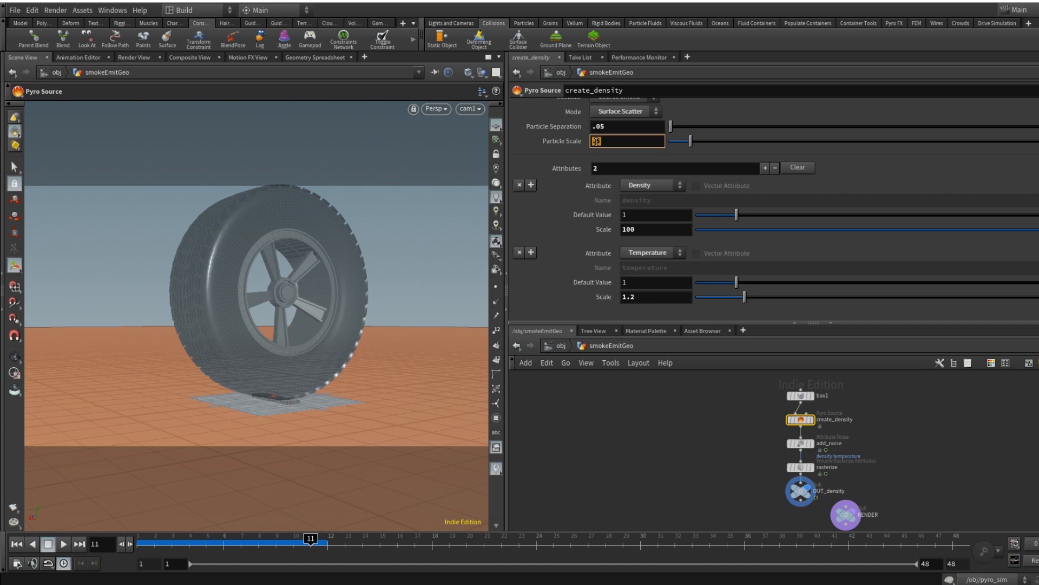
{"action": "type", "text": "1"}
{"action": "key", "text": "Return"}
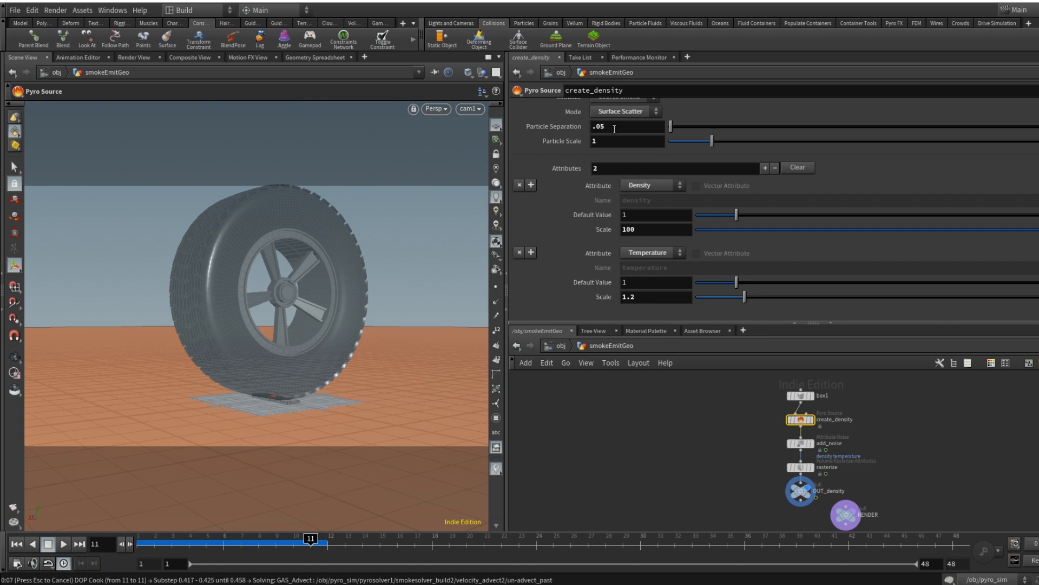
{"action": "double_click", "coordinate": [614, 129]}
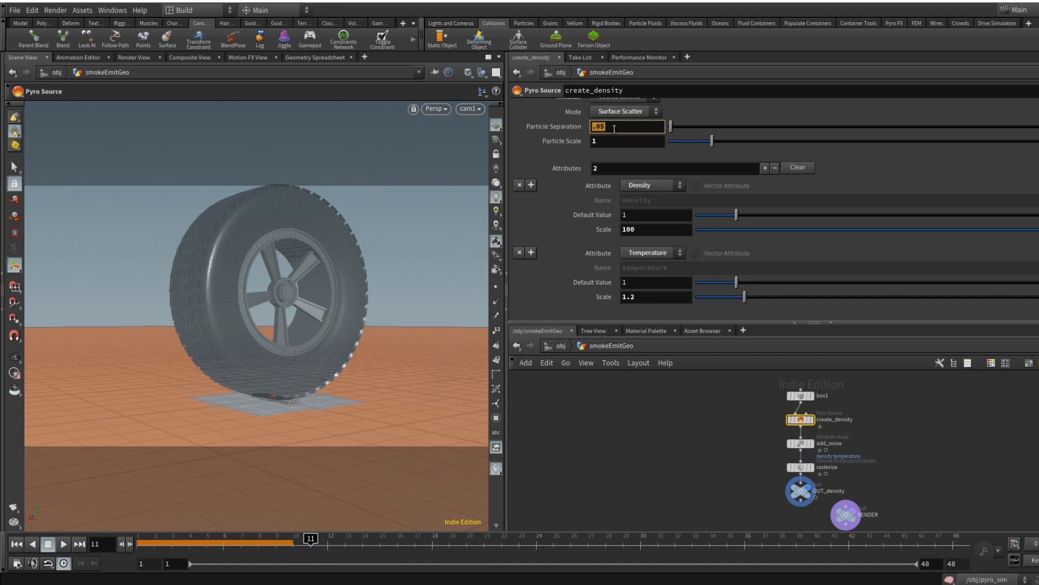
{"action": "type", "text": ".1"}
{"action": "key", "text": "Return"}
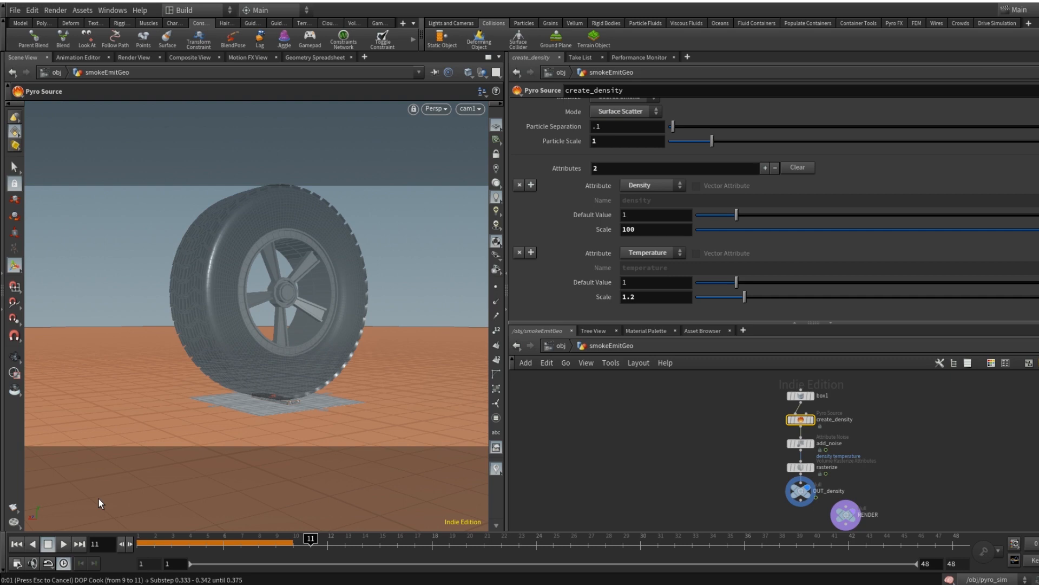
Rewind to frame 1, reset the pyro_sim simulation and run it to frame 15.
{"action": "left_click", "coordinate": [17, 543]}
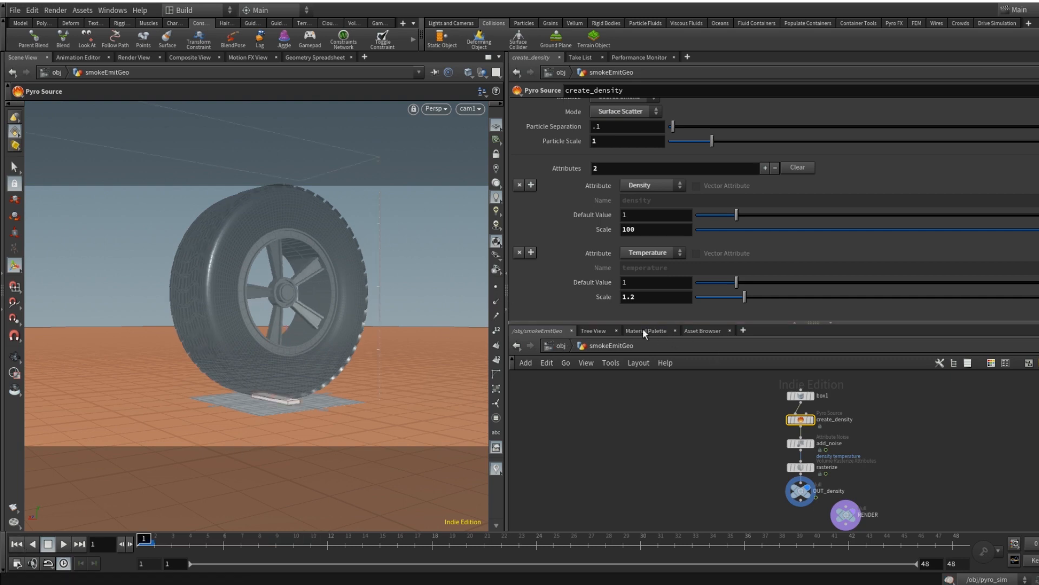
{"action": "left_click", "coordinate": [559, 345]}
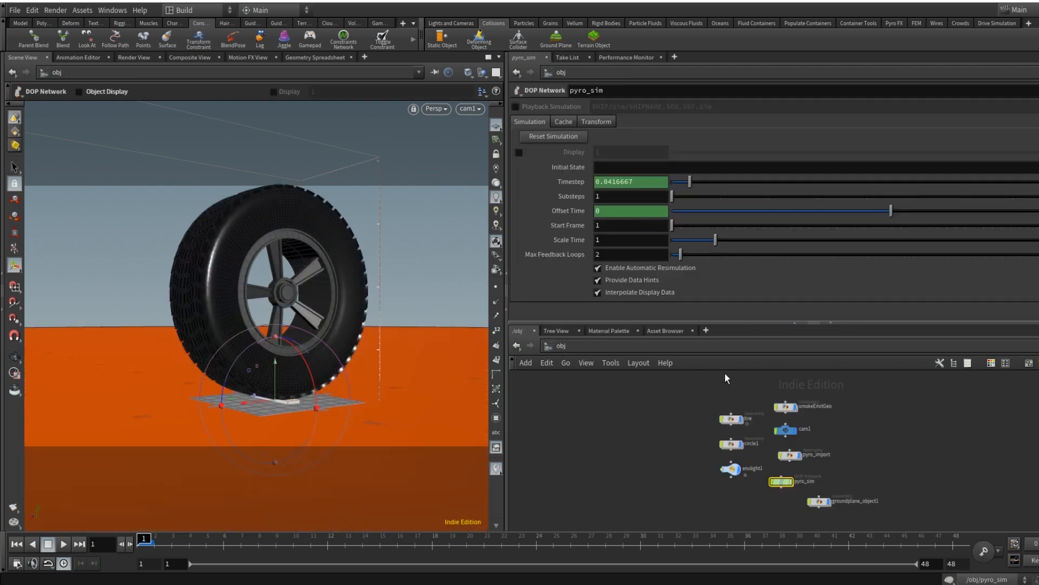
{"action": "left_click", "coordinate": [558, 136]}
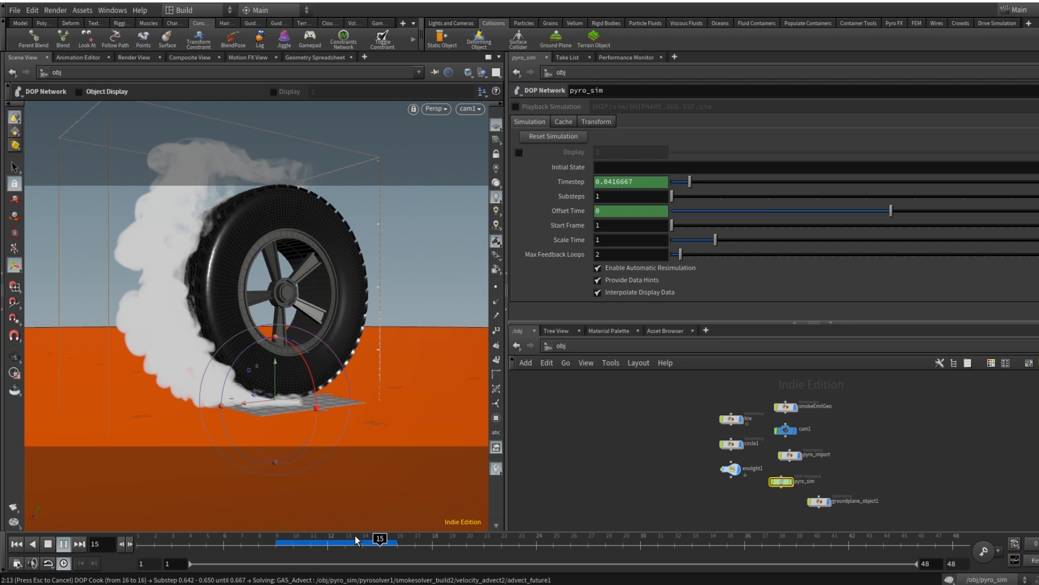
{"action": "left_click", "coordinate": [345, 538]}
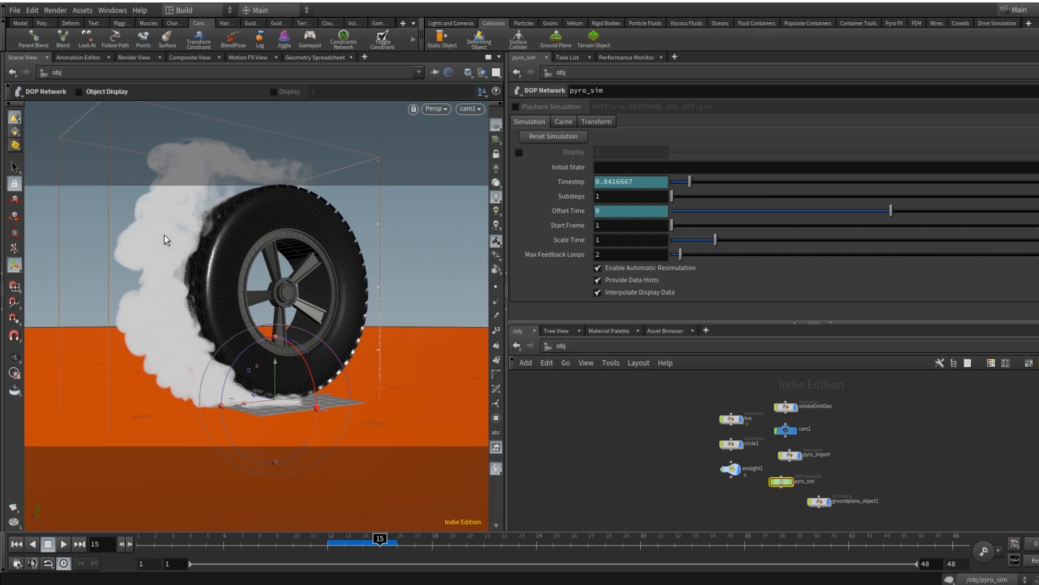
Render a preview of frame 15 through cam1 with mantra_ipr and stop the render.
{"action": "left_click", "coordinate": [136, 57]}
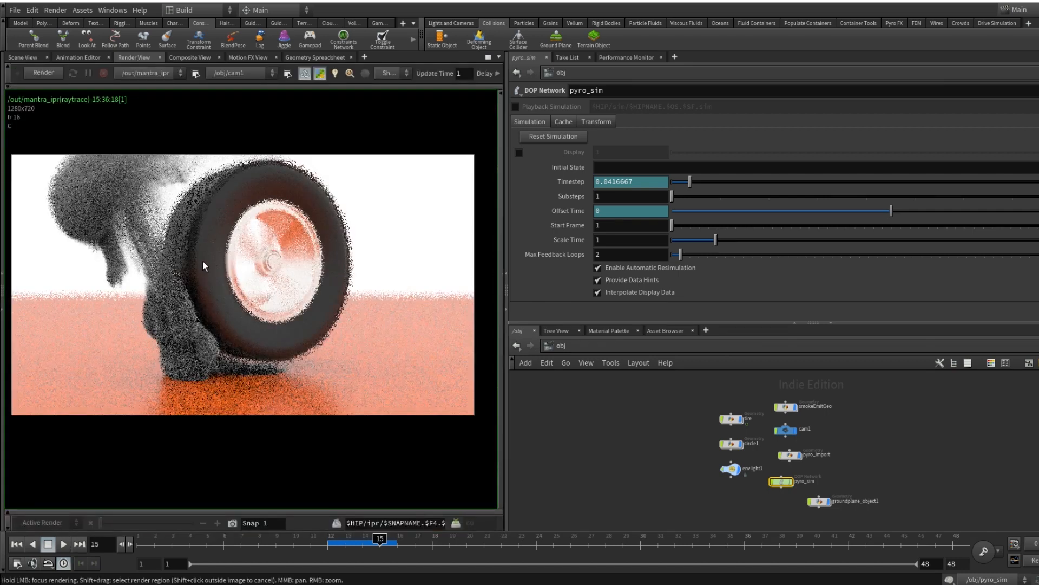
{"action": "left_click", "coordinate": [54, 70]}
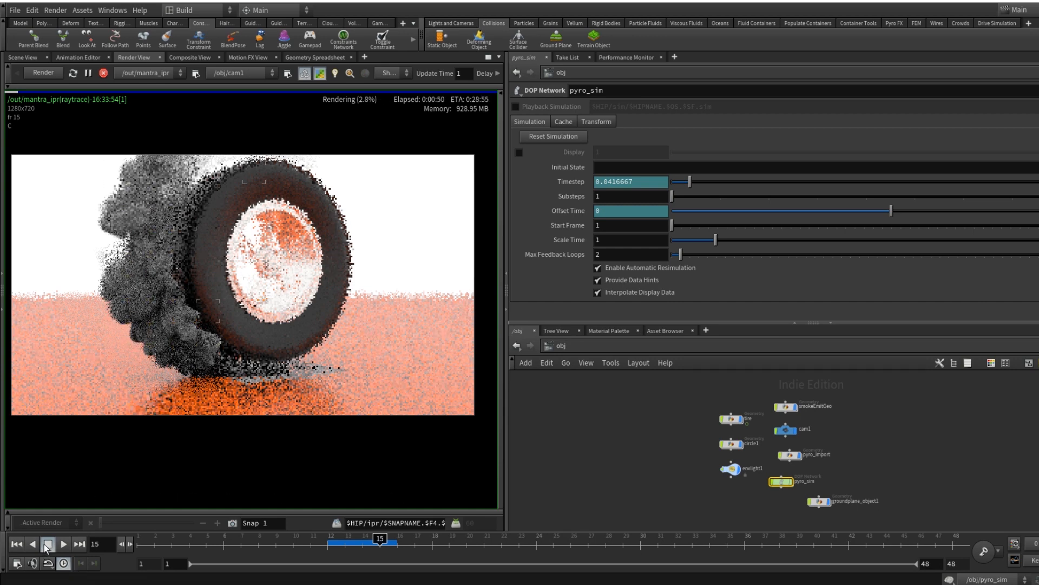
{"action": "left_click", "coordinate": [103, 73]}
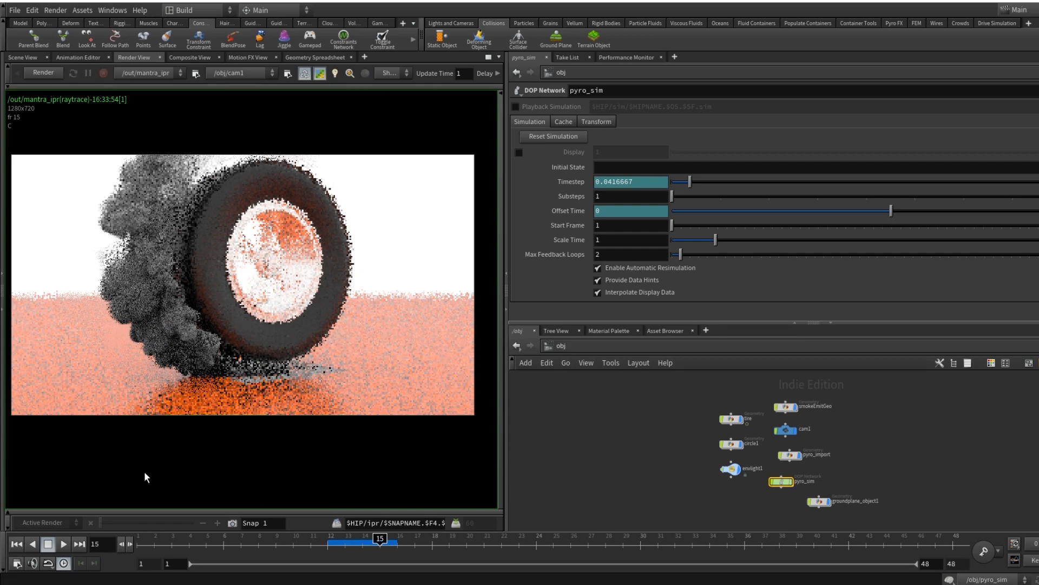
Return to frame 1 in the scene view and set the mantra_ipr output node to Render Frame Range.
{"action": "left_click", "coordinate": [17, 544]}
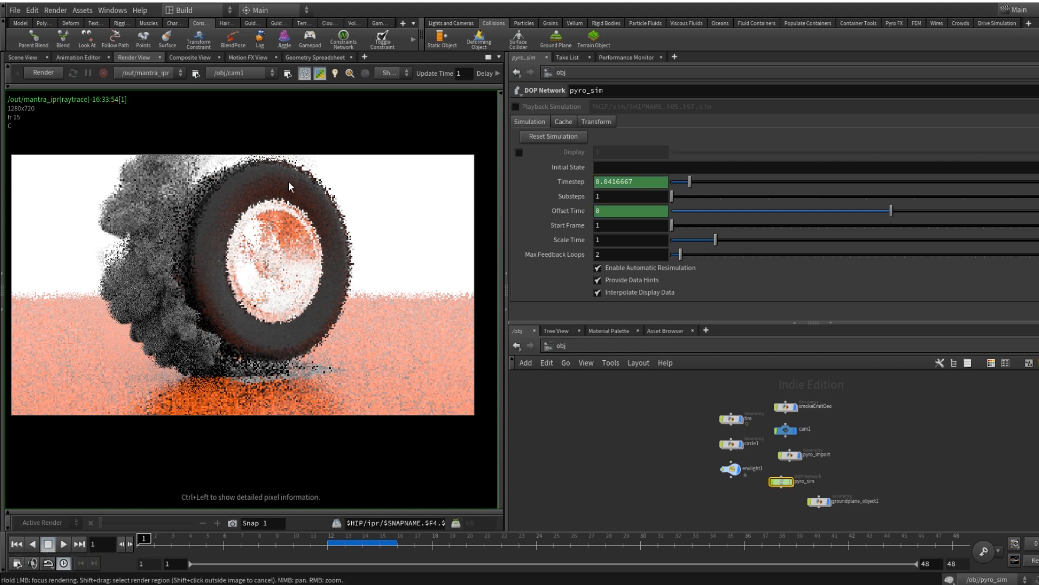
{"action": "left_click", "coordinate": [21, 58]}
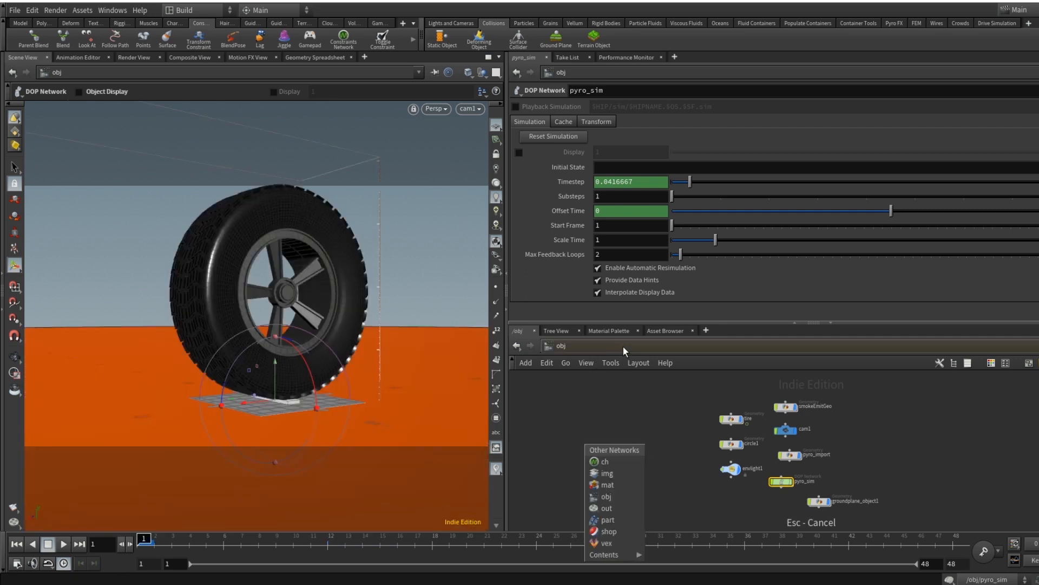
{"action": "left_click", "coordinate": [622, 346]}
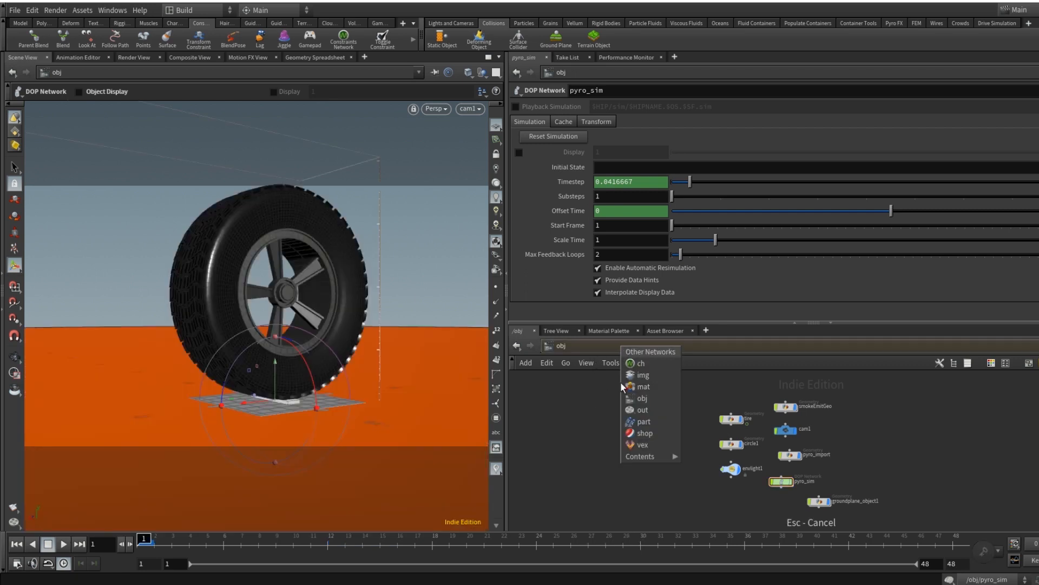
{"action": "left_click", "coordinate": [650, 407]}
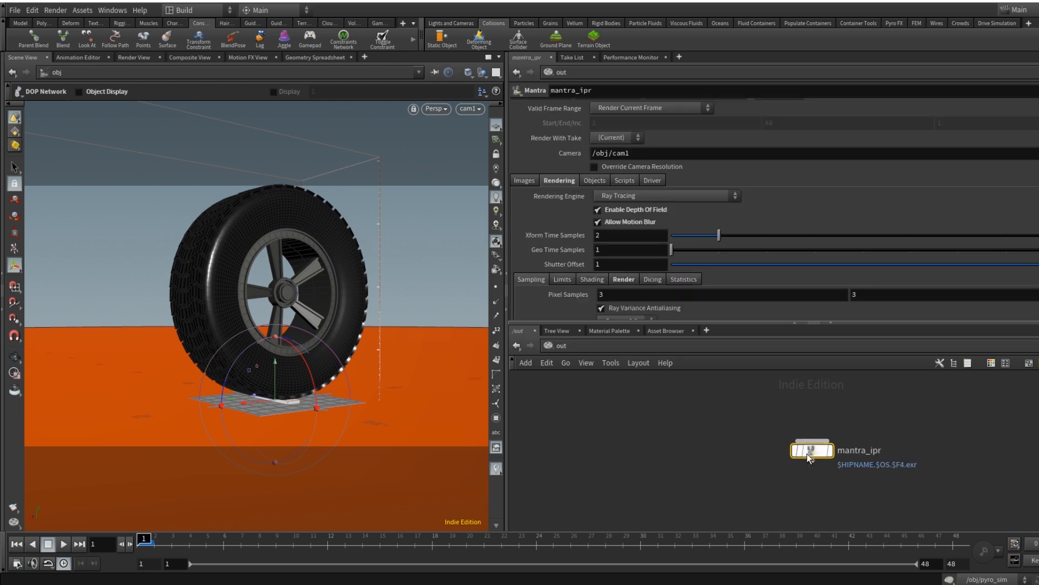
{"action": "left_click", "coordinate": [631, 108]}
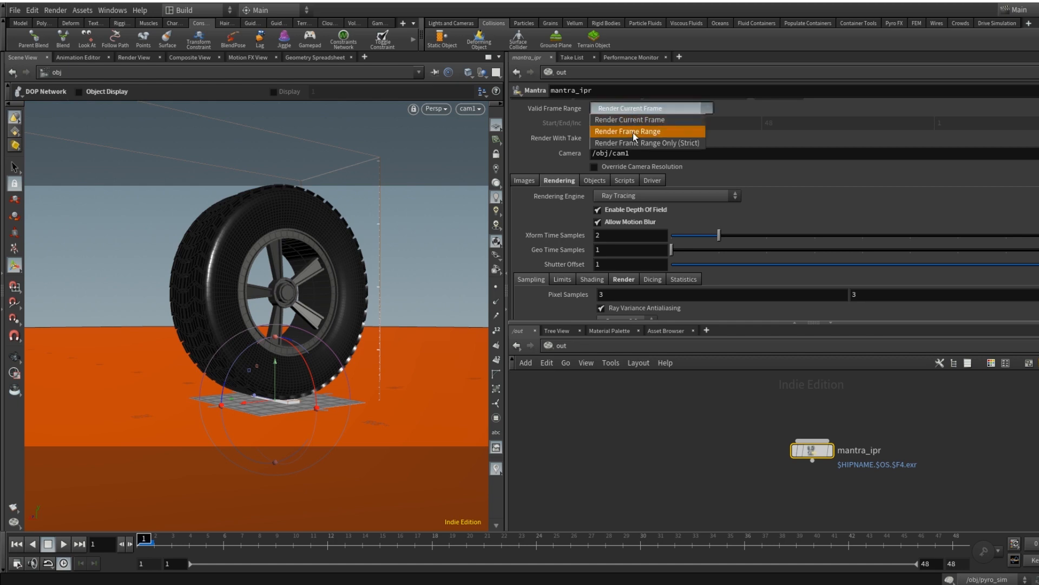
{"action": "left_click", "coordinate": [632, 132]}
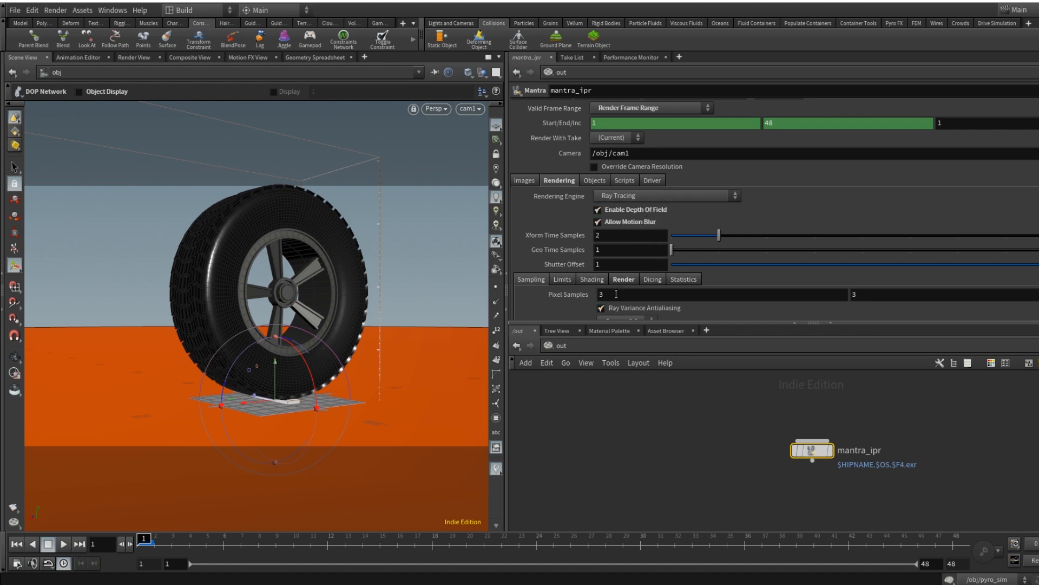
Examine the mantra_ipr node's pixel sampling, ray sampling and quality settings.
{"action": "scroll", "coordinate": [616, 294], "scroll_direction": "down", "scroll_amount": 5}
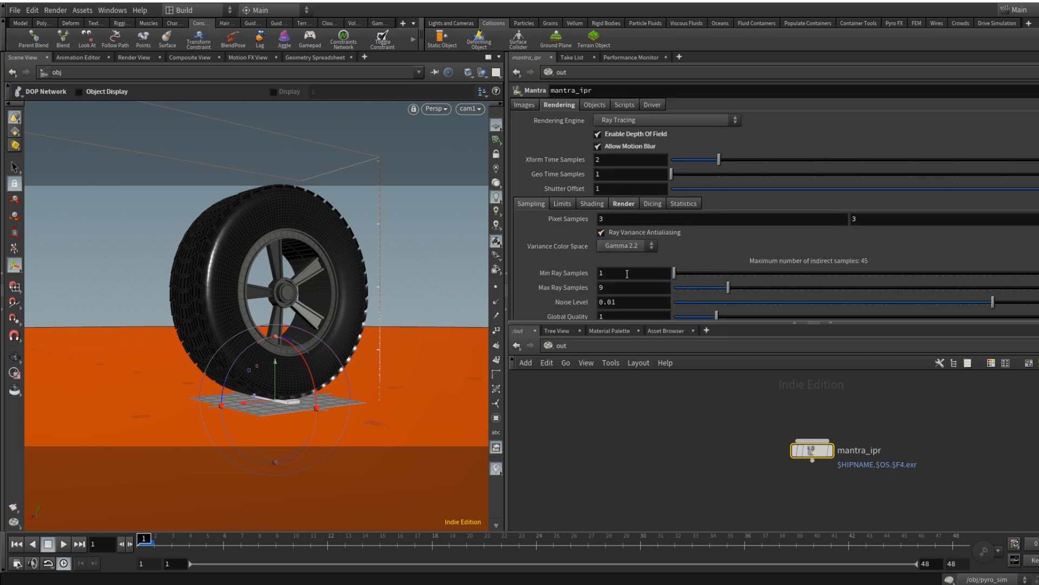
{"action": "scroll", "coordinate": [625, 219], "scroll_direction": "down", "scroll_amount": 4}
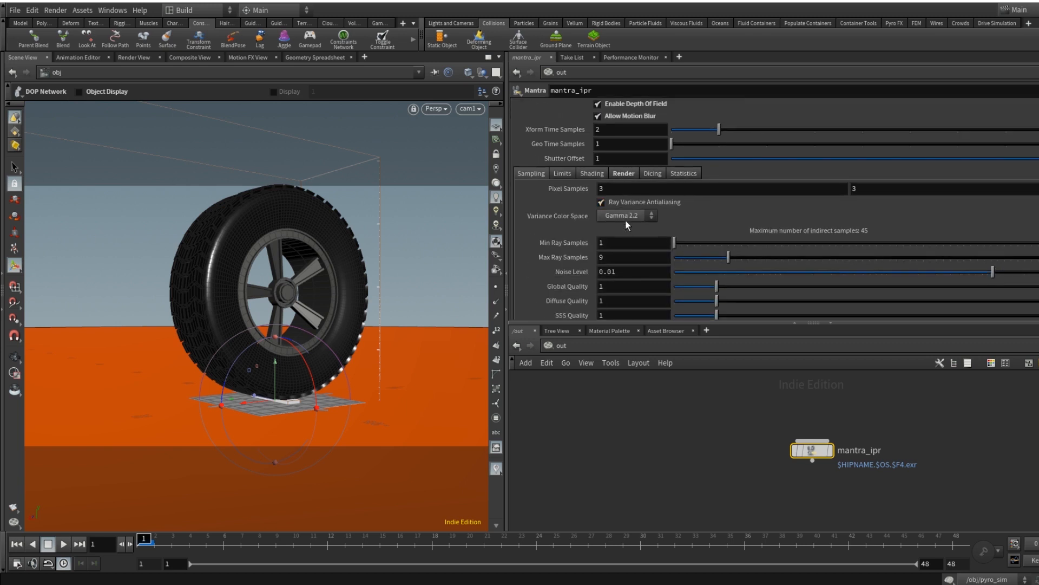
{"action": "scroll", "coordinate": [625, 220], "scroll_direction": "up", "scroll_amount": 2}
{"action": "scroll", "coordinate": [625, 220], "scroll_direction": "up", "scroll_amount": 4}
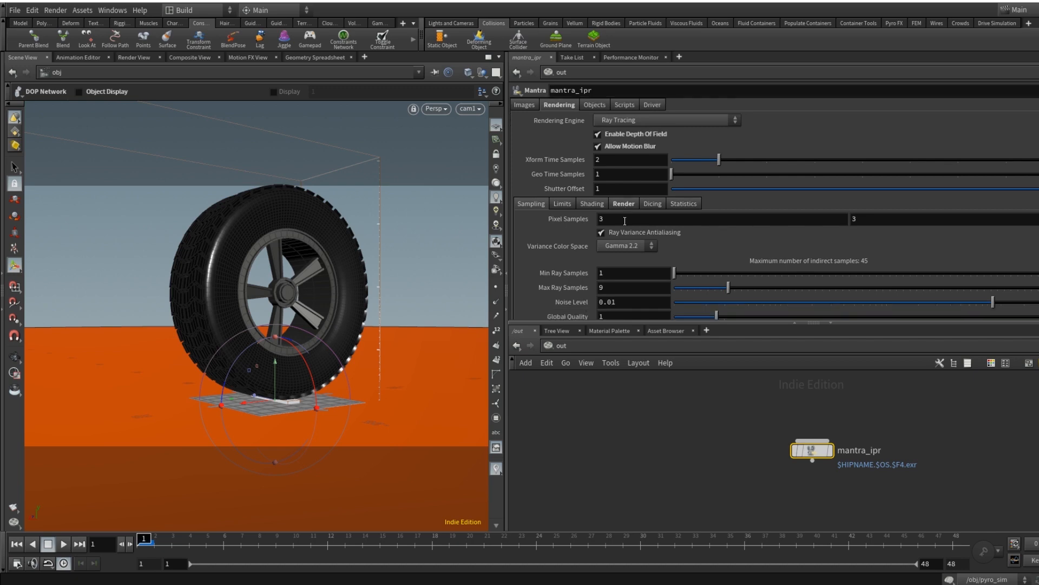
{"action": "scroll", "coordinate": [622, 219], "scroll_direction": "down", "scroll_amount": 4}
{"action": "scroll", "coordinate": [617, 211], "scroll_direction": "up", "scroll_amount": 1}
{"action": "scroll", "coordinate": [612, 204], "scroll_direction": "up", "scroll_amount": 6}
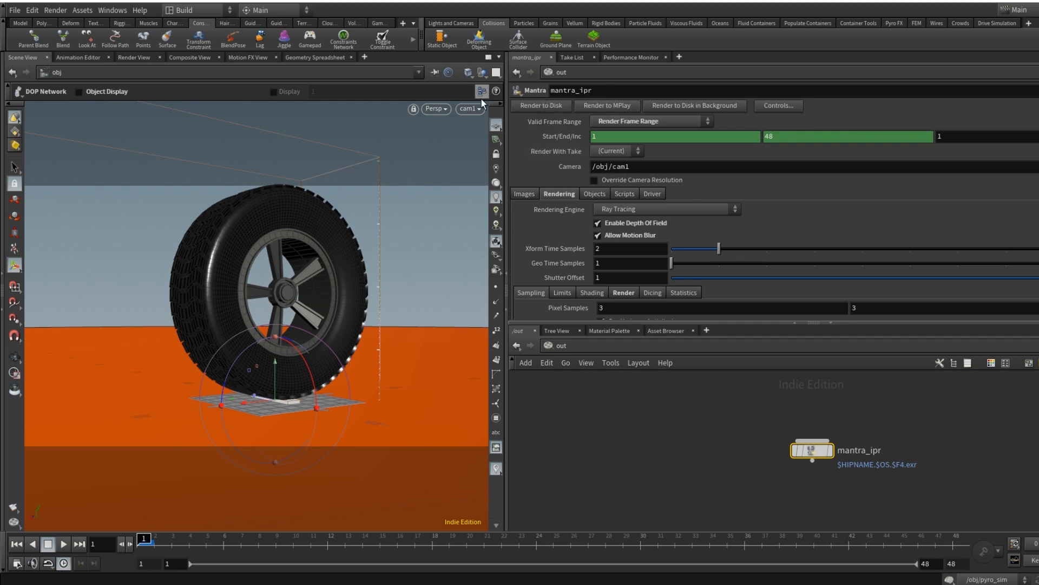
Try rendering the frame range to MPlay, interrupt it after the first frame and close the render window.
{"action": "left_click", "coordinate": [603, 105]}
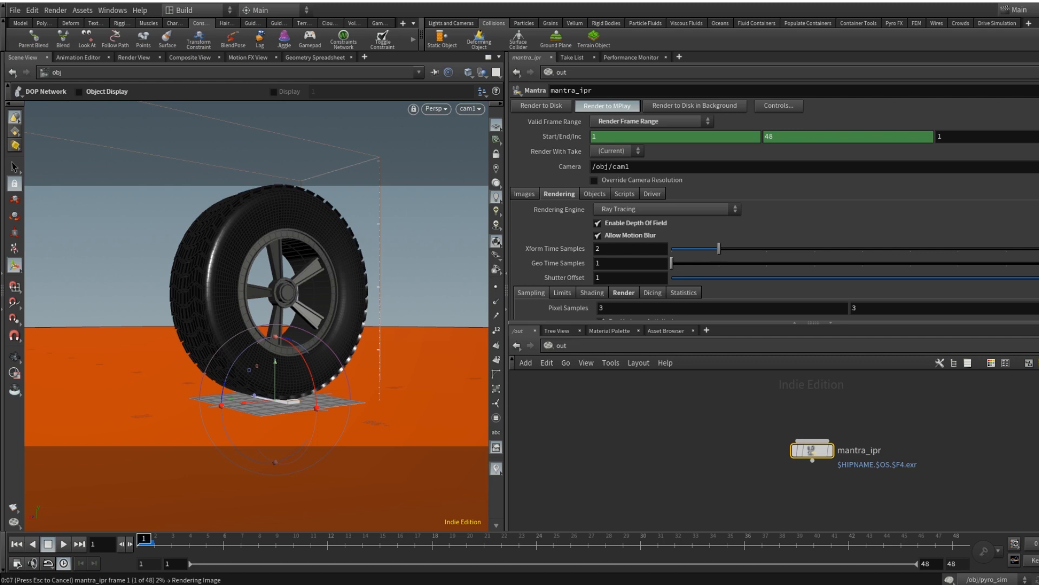
{"action": "left_click_drag", "start_coordinate": [715, 241], "coordinate": [758, 232]}
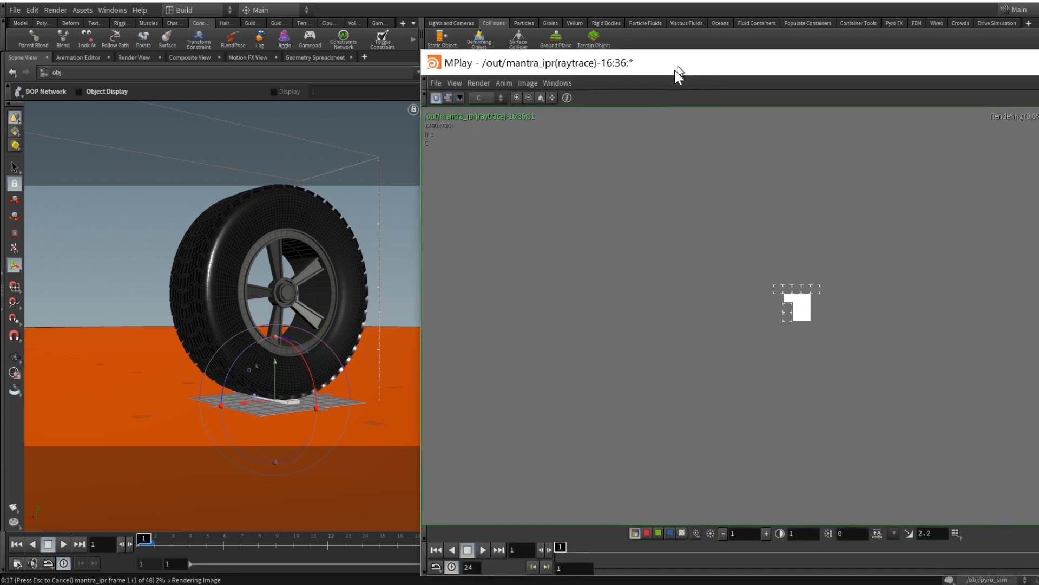
{"action": "left_click_drag", "start_coordinate": [675, 74], "coordinate": [324, 40]}
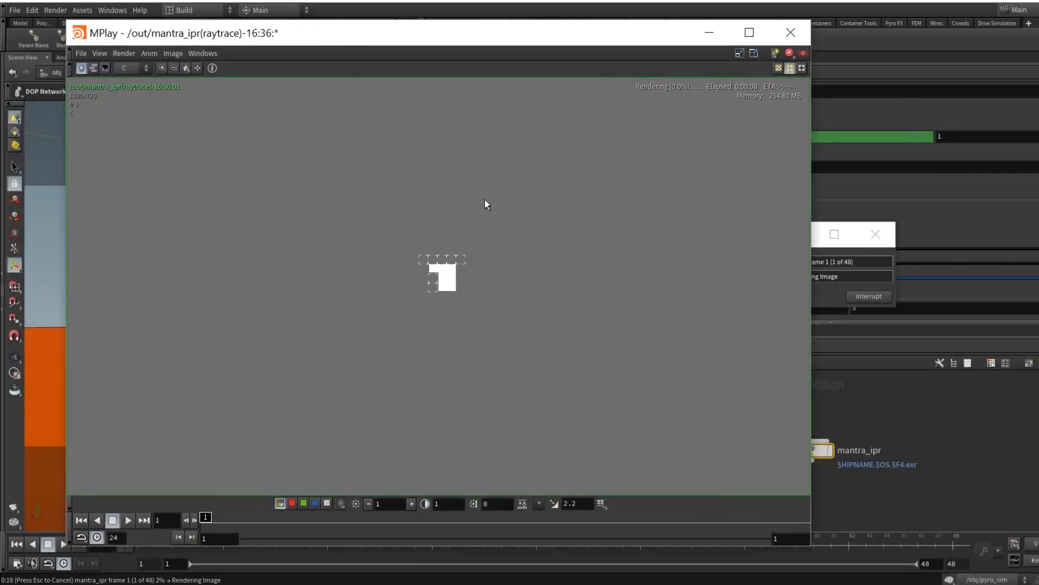
{"action": "left_click", "coordinate": [820, 294]}
{"action": "left_click_drag", "start_coordinate": [756, 234], "coordinate": [877, 199]}
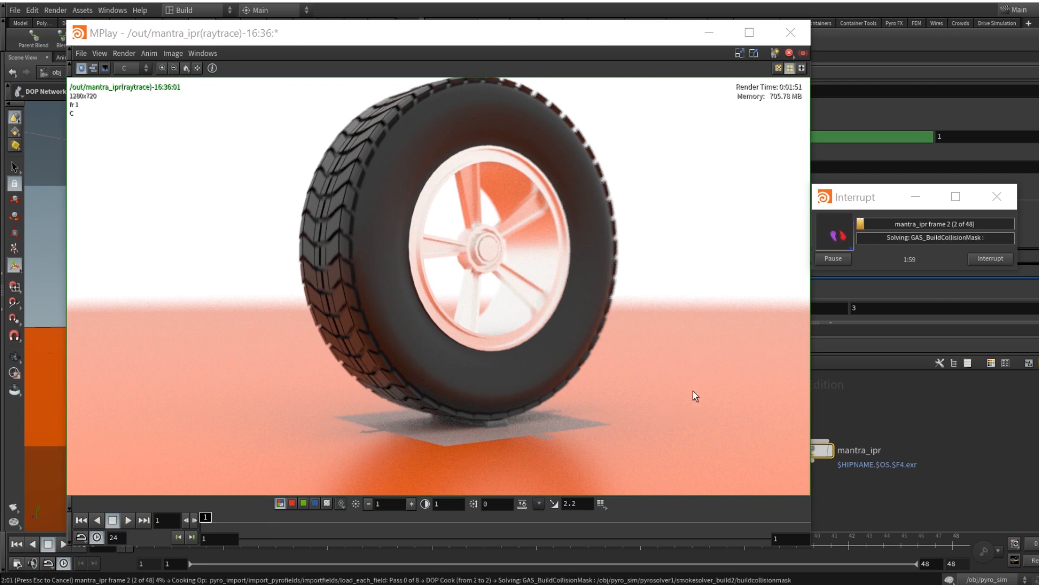
{"action": "left_click", "coordinate": [992, 256]}
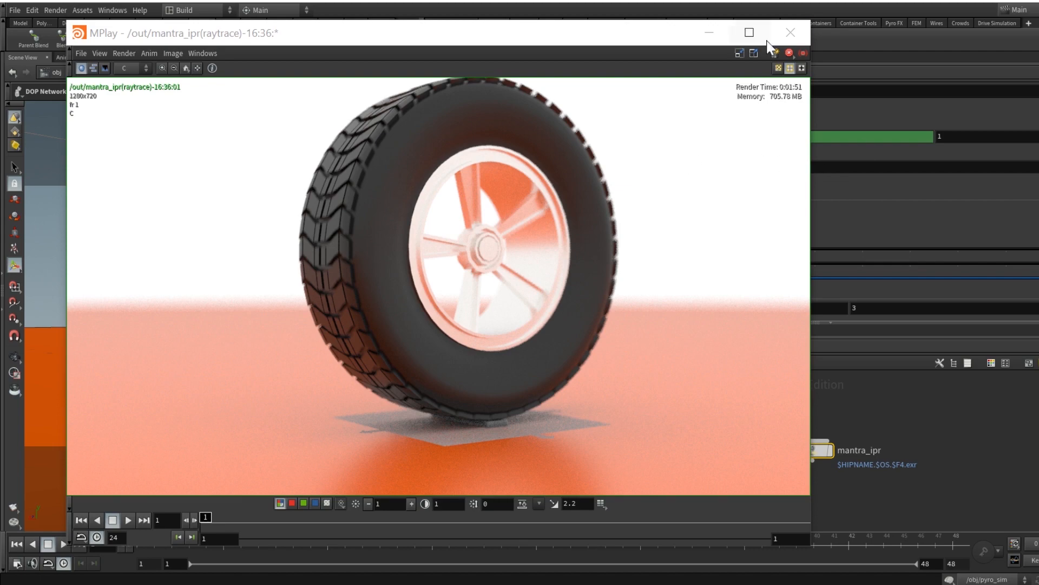
{"action": "left_click", "coordinate": [791, 33]}
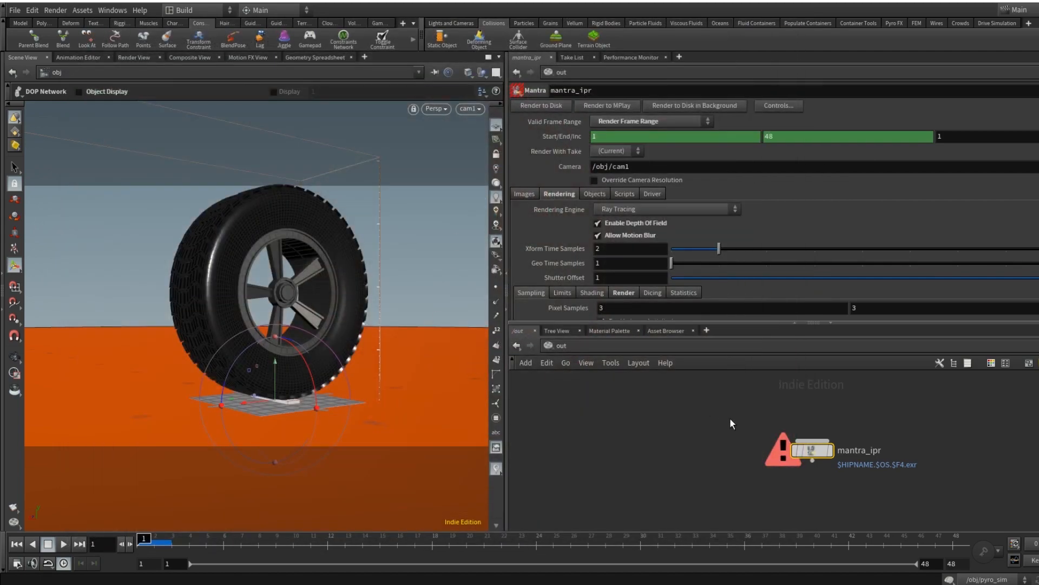
Hide groundplane_object1 at the object level.
{"action": "left_click", "coordinate": [552, 346]}
{"action": "left_click", "coordinate": [583, 403]}
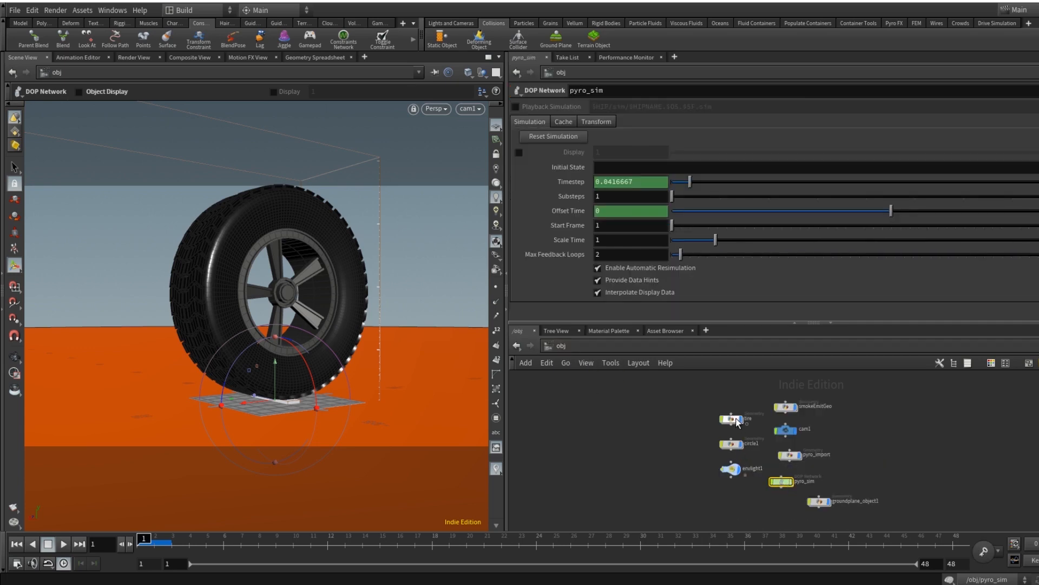
{"action": "left_click", "coordinate": [820, 502]}
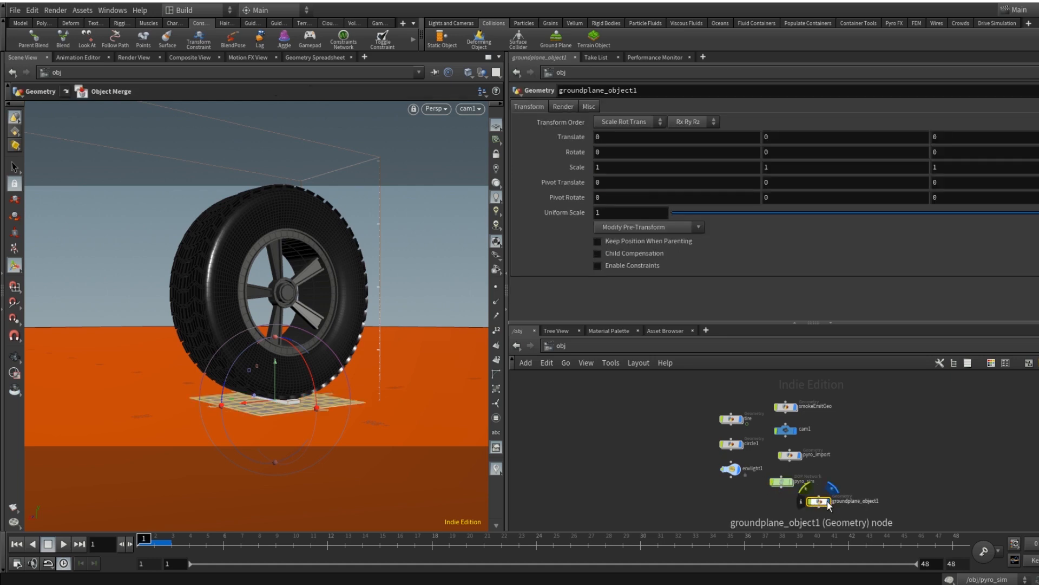
{"action": "left_click", "coordinate": [826, 502]}
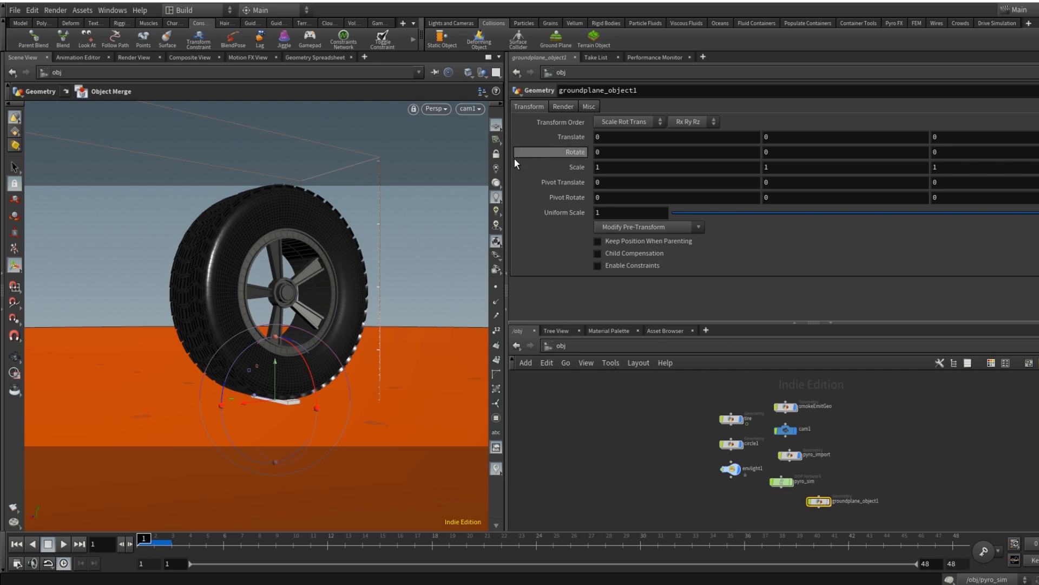
Start rendering the frame range from mantra_ipr to MPlay again.
{"action": "left_click", "coordinate": [600, 346]}
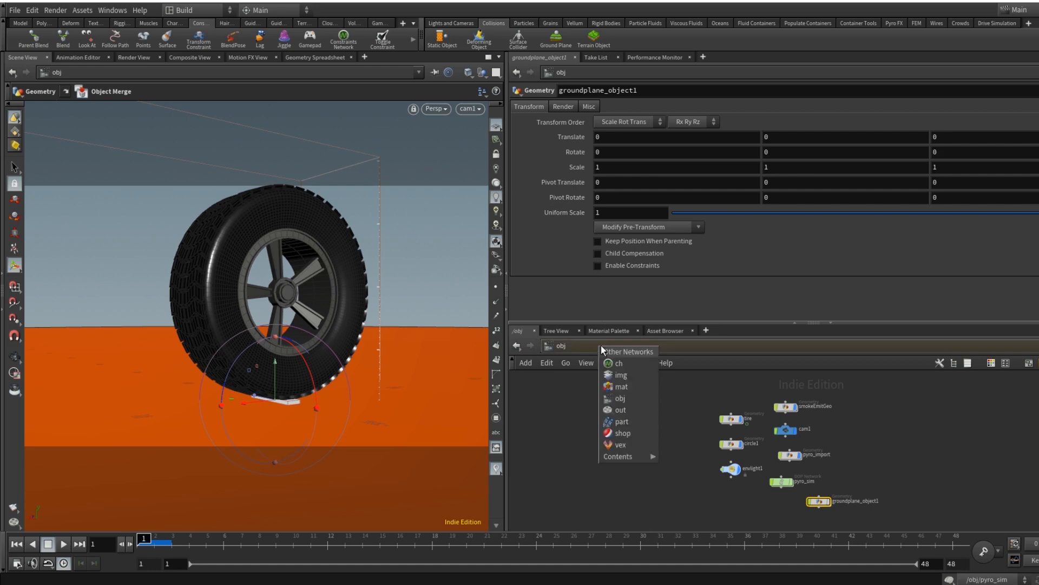
{"action": "left_click", "coordinate": [617, 411]}
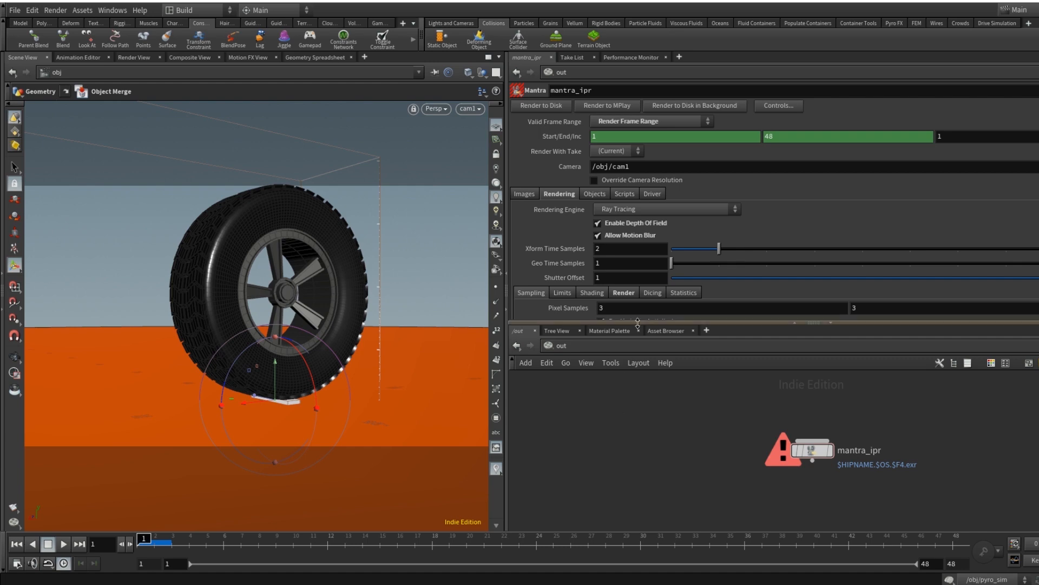
{"action": "left_click", "coordinate": [620, 106]}
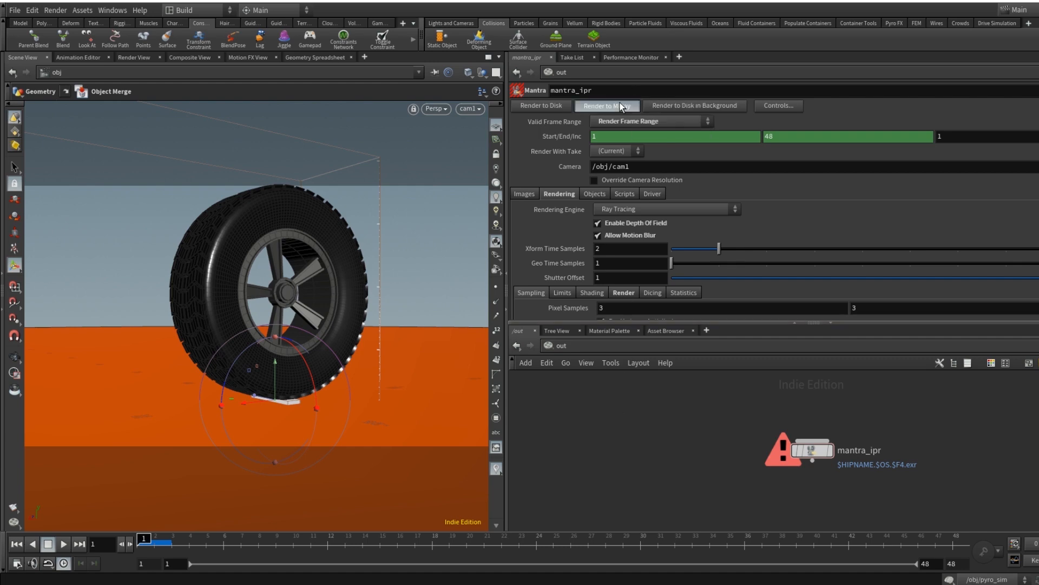